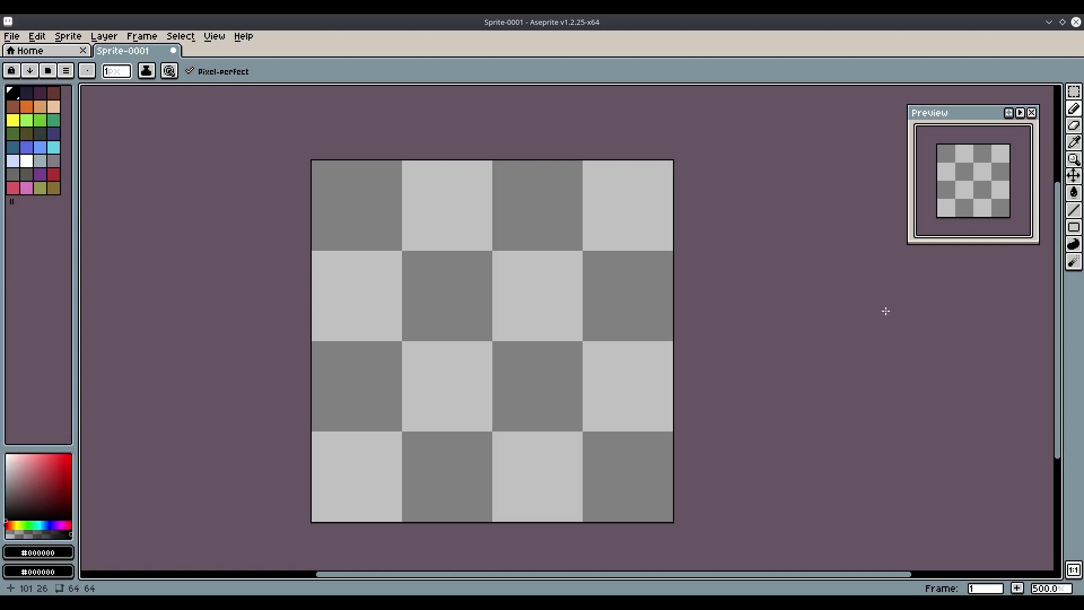
Step: Draw a closed black bean-shaped outline with the 1 px Pencil and erase the uneven pixels where its ends meet
scroll(489, 286, down, 2)
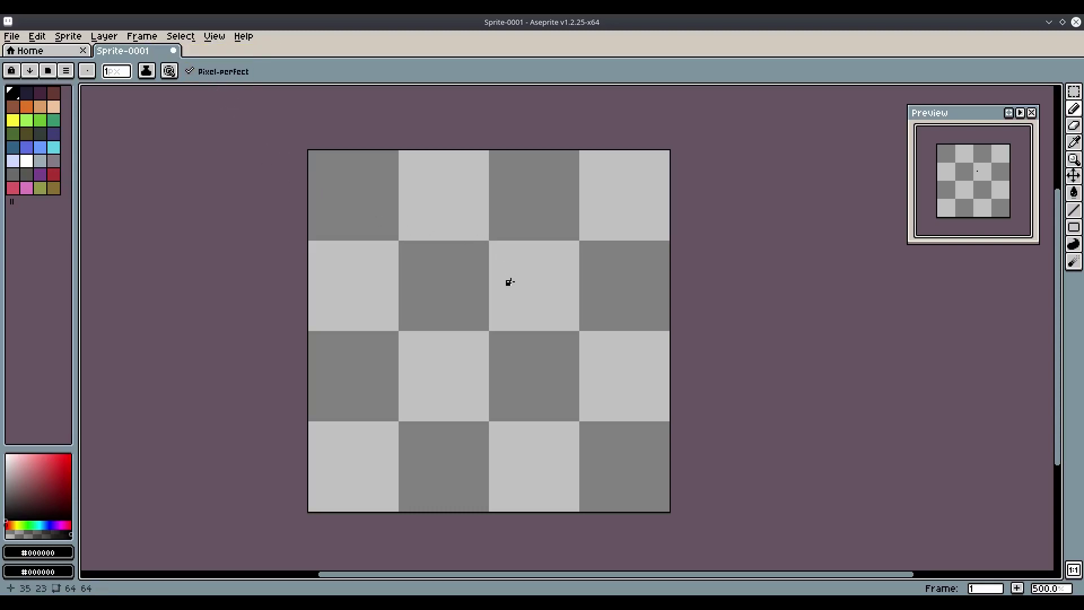
drag(526, 282, 496, 248)
mouse_move(420, 236)
mouse_down()
mouse_move(361, 289)
mouse_move(368, 374)
mouse_move(413, 440)
mouse_move(516, 461)
mouse_move(594, 413)
mouse_move(575, 318)
mouse_up()
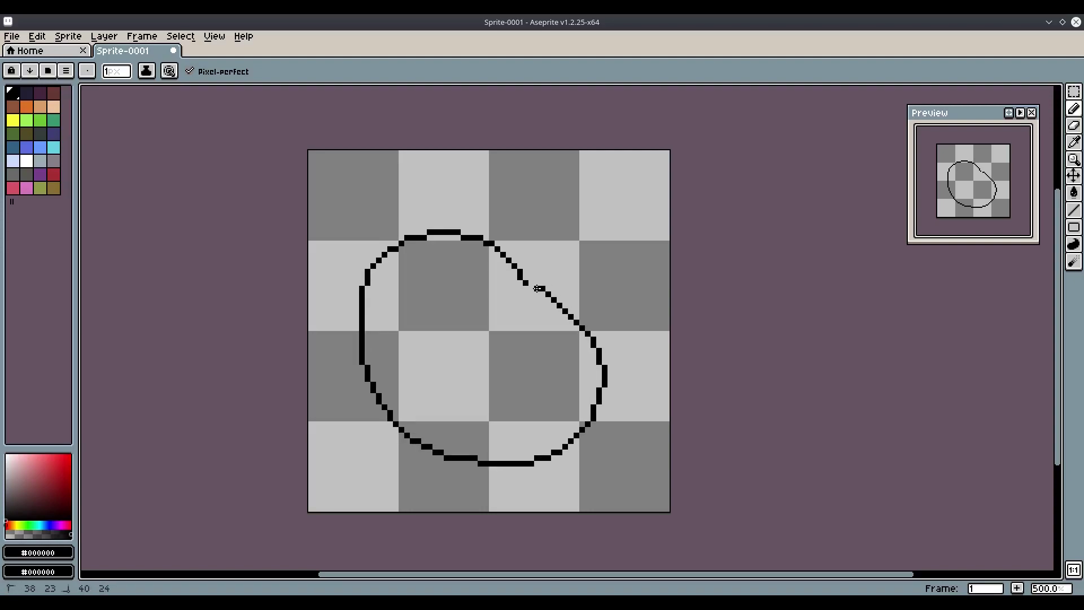
scroll(531, 285, down, 1)
scroll(531, 282, up, 6)
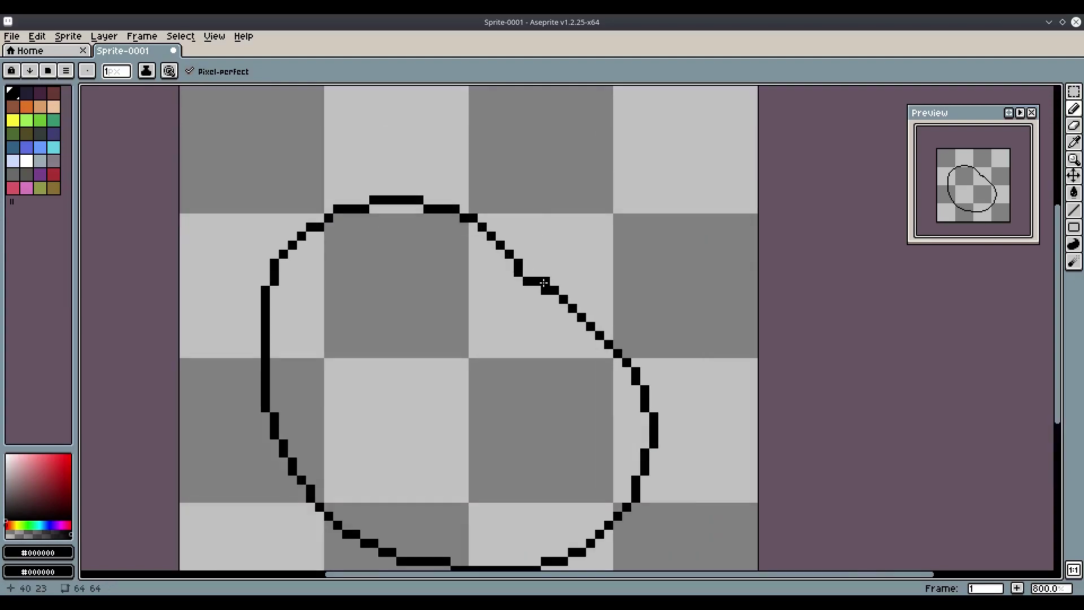
key(e)
scroll(605, 322, down, 8)
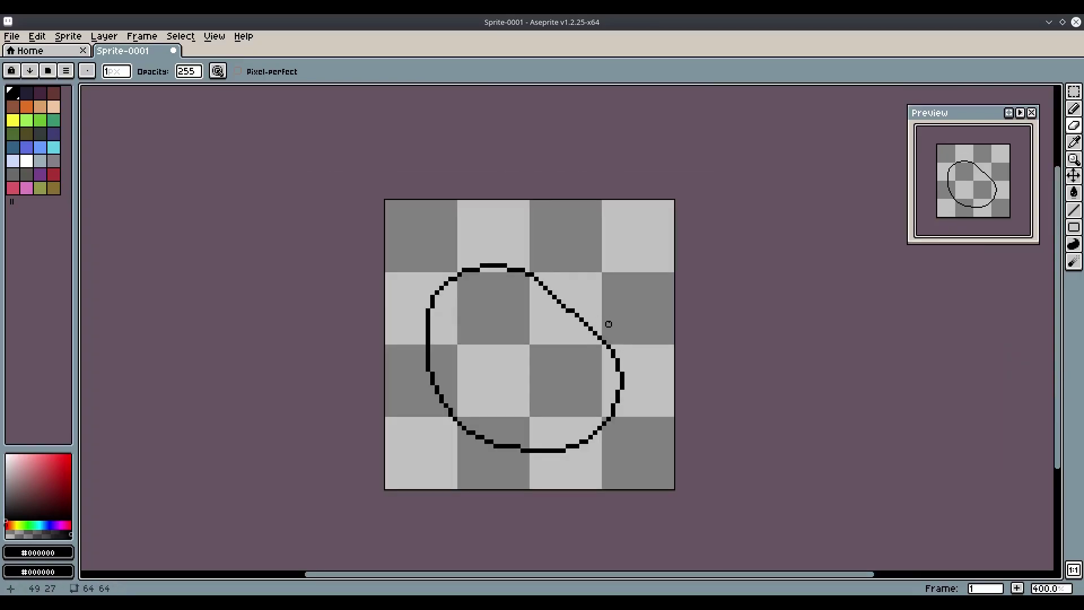
scroll(625, 330, up, 4)
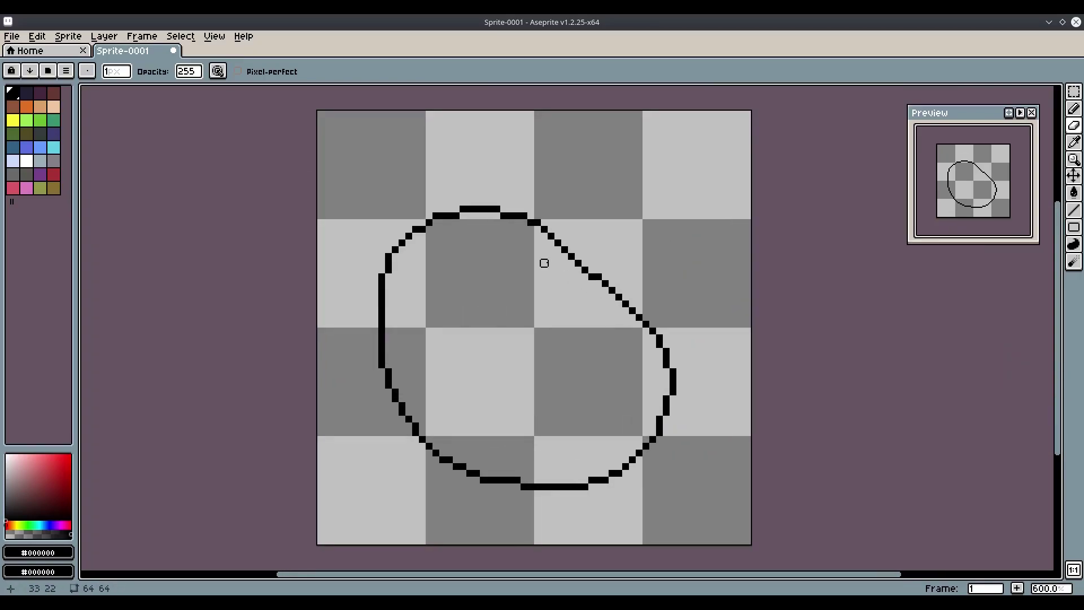
key(m)
drag(323, 170, 597, 286)
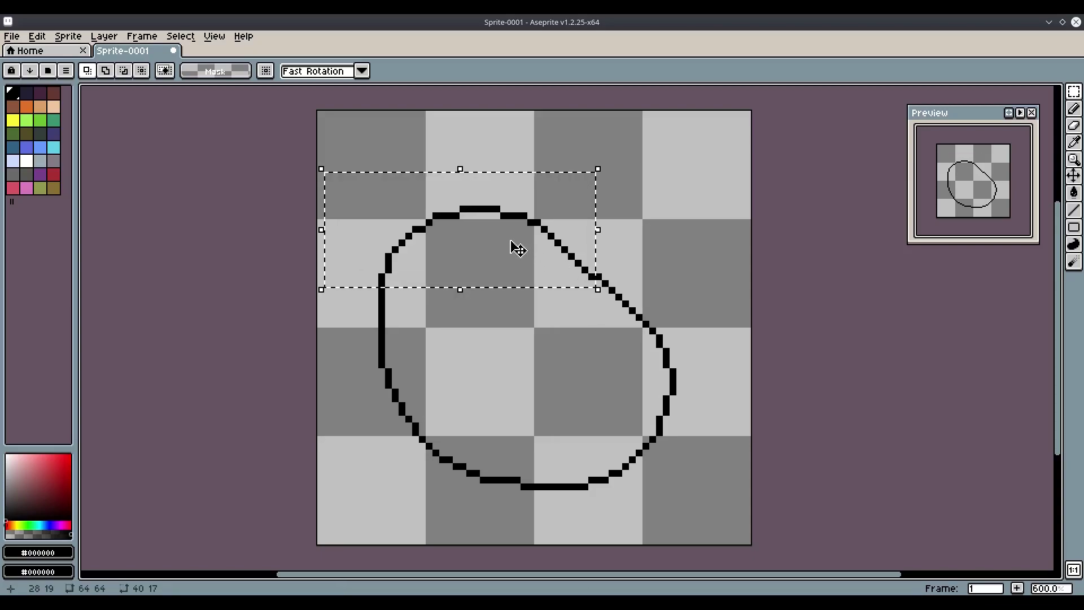
key(ctrl+d)
drag(351, 179, 461, 240)
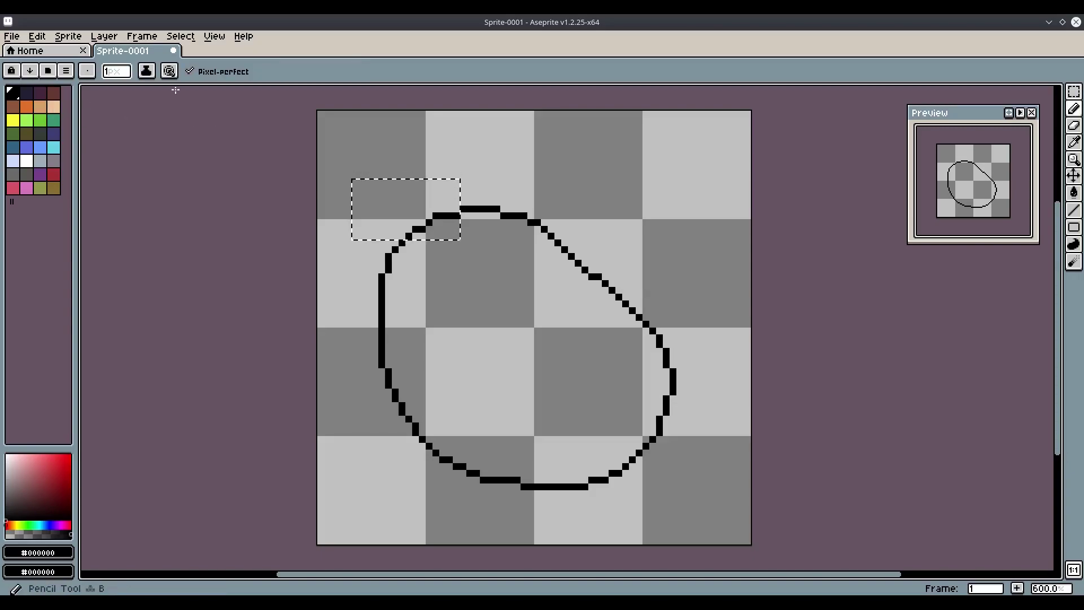
key(ctrl+d)
Step: Select the upper part of the outline, about 38 × 21 px, shift it 1 px right, and deselect
key(u)
drag(338, 160, 591, 297)
drag(518, 264, 525, 264)
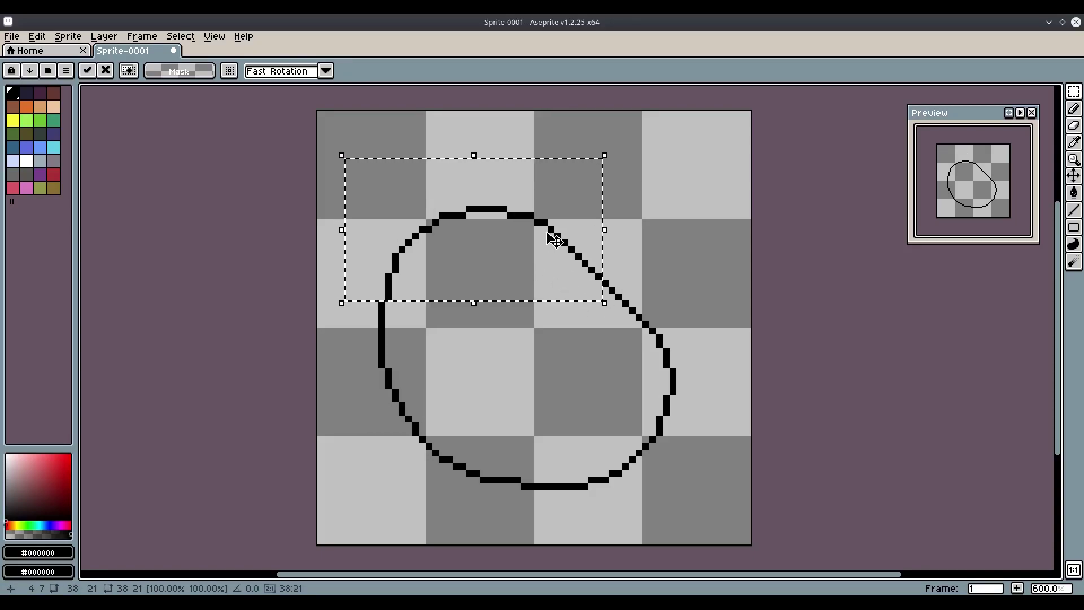
key(ctrl+d)
Step: Select the whole outline with a marquee of about 59 × 51 px, move it slightly up and right, and deselect
scroll(512, 335, down, 5)
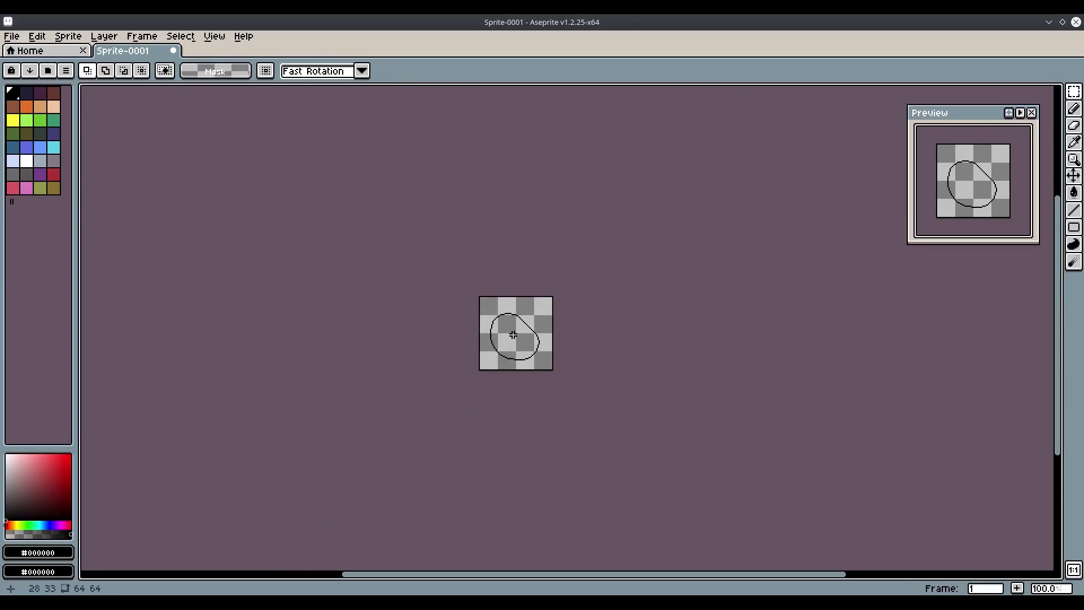
scroll(514, 335, up, 5)
drag(303, 158, 705, 498)
mouse_move(564, 382)
mouse_down()
mouse_move(581, 350)
mouse_move(596, 436)
mouse_move(593, 356)
mouse_move(595, 430)
mouse_move(563, 413)
mouse_move(564, 383)
mouse_move(570, 388)
mouse_up()
scroll(581, 350, down, 4)
scroll(604, 353, up, 3)
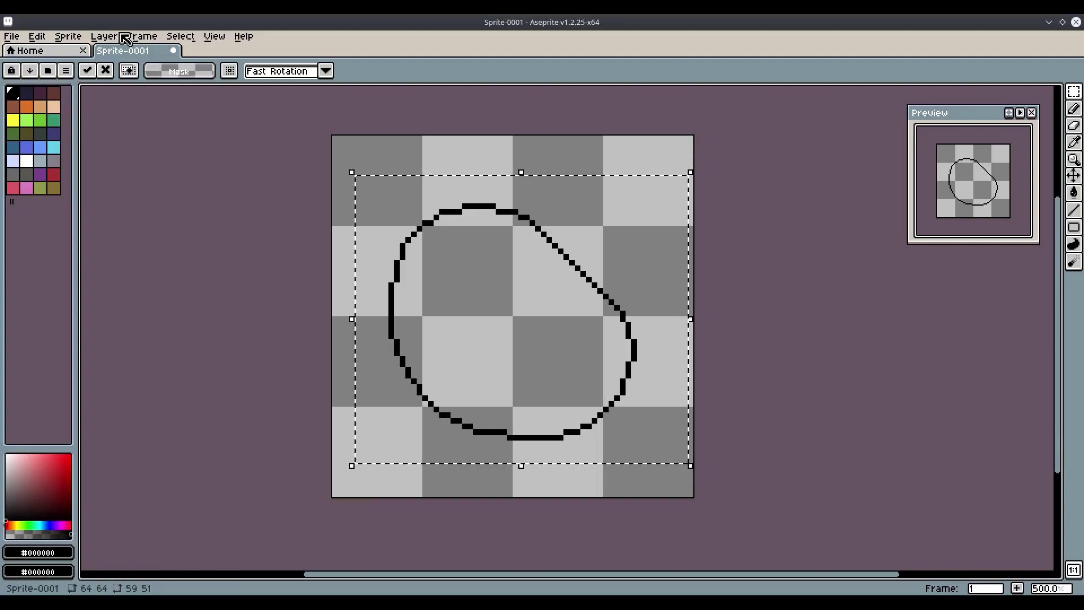
click(179, 37)
click(192, 66)
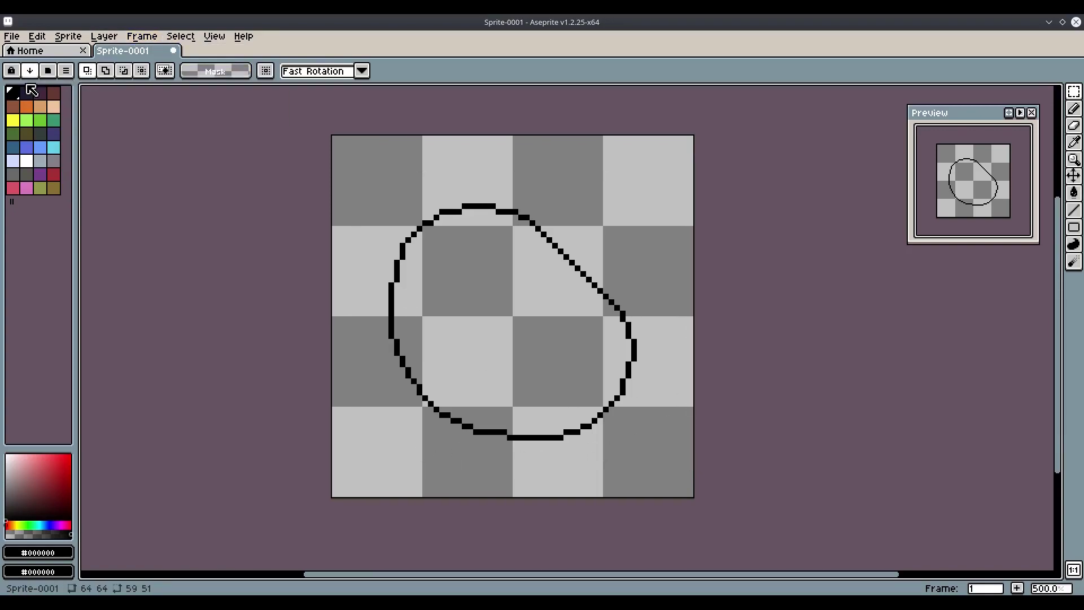
Step: Choose a green of HSV 95°, 63, 77 and fill the inside of the outline with it
click(27, 134)
drag(52, 466, 52, 463)
key(g)
click(527, 341)
scroll(527, 341, up, 1)
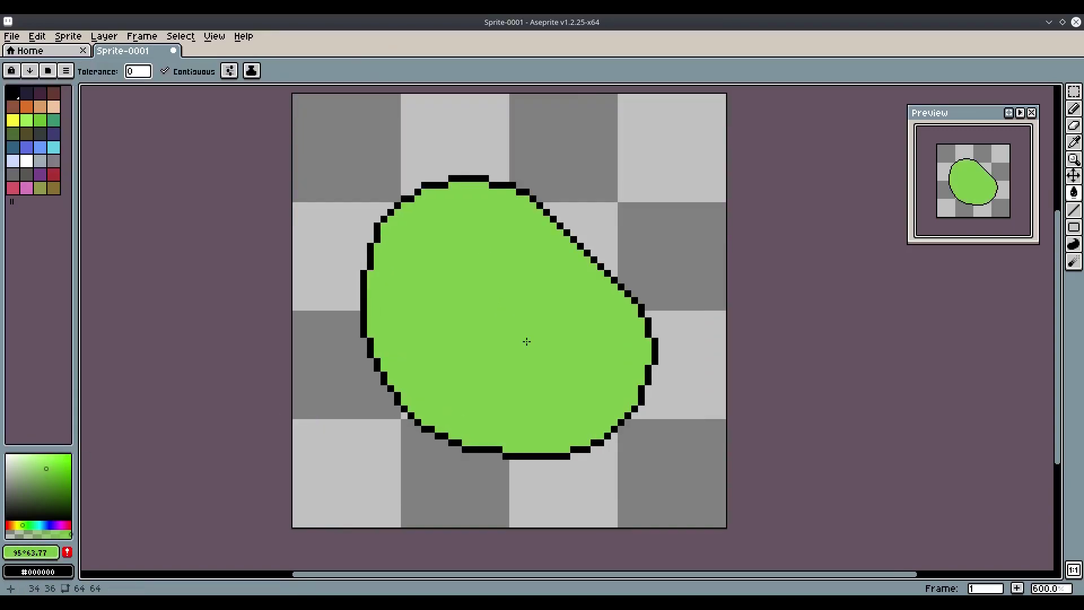
scroll(518, 346, up, 1)
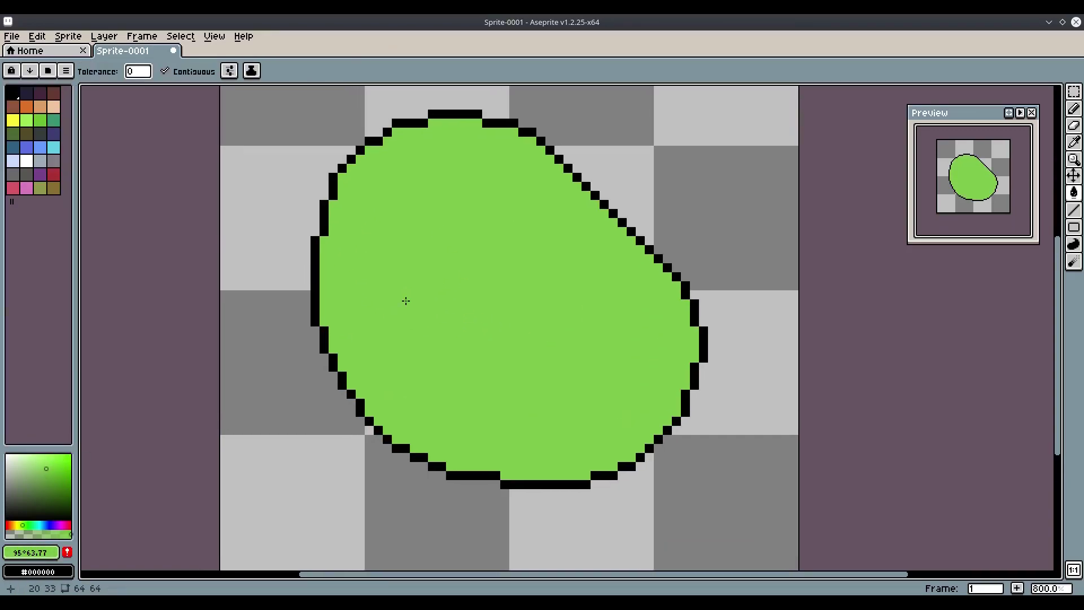
Step: Choose a lighter green of HSV 88°, 49, 93, draw a circle in the body's upper-left area, and fill it
click(44, 465)
click(37, 458)
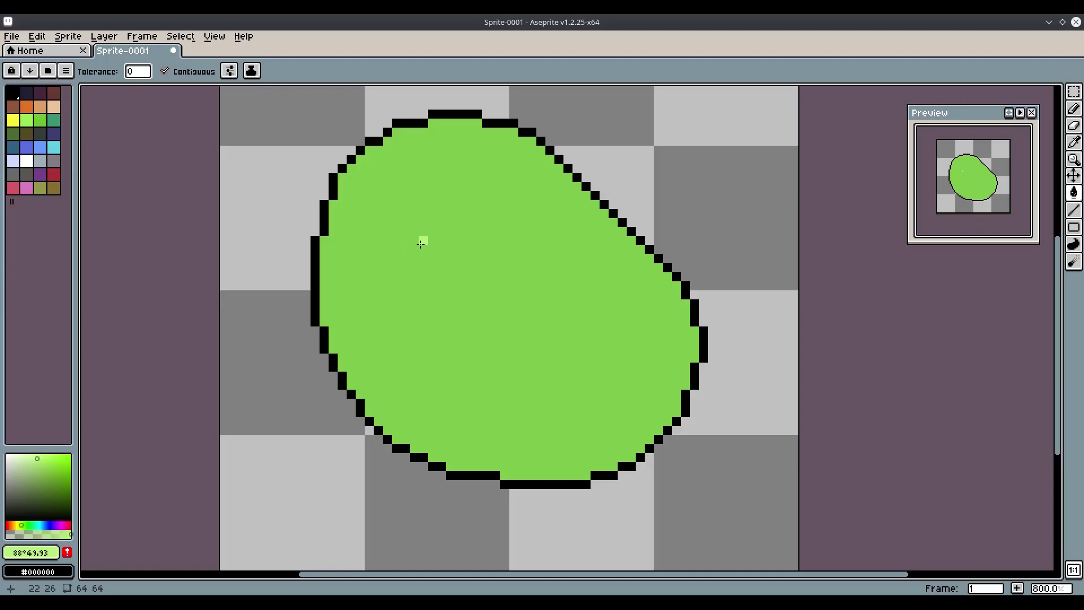
key(b)
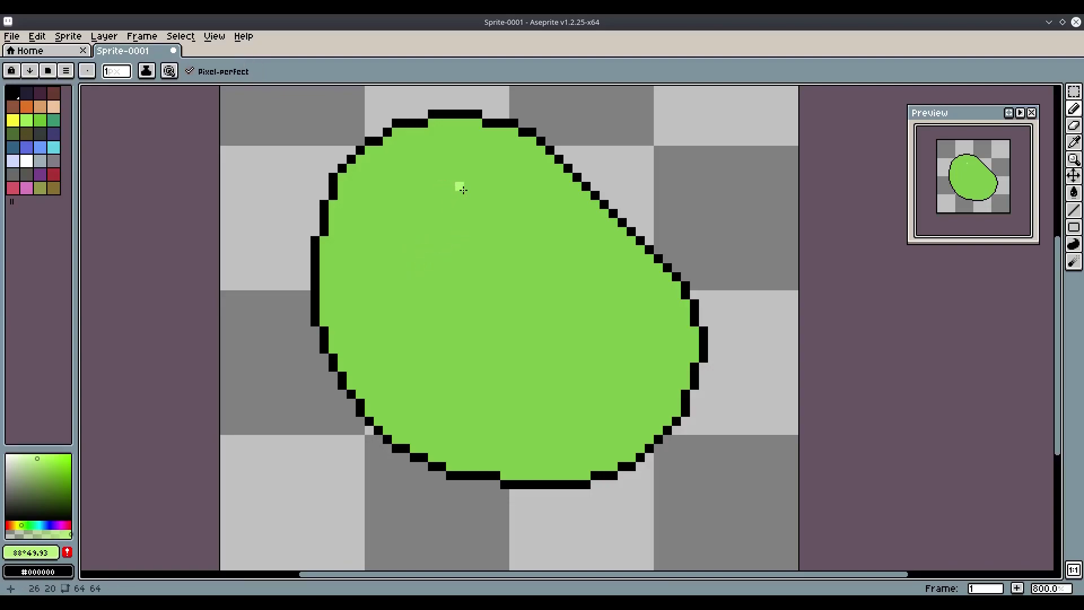
mouse_move(463, 191)
mouse_down()
mouse_move(409, 224)
mouse_move(389, 265)
mouse_move(390, 315)
mouse_move(435, 375)
mouse_move(518, 378)
mouse_move(545, 357)
mouse_move(569, 278)
mouse_up()
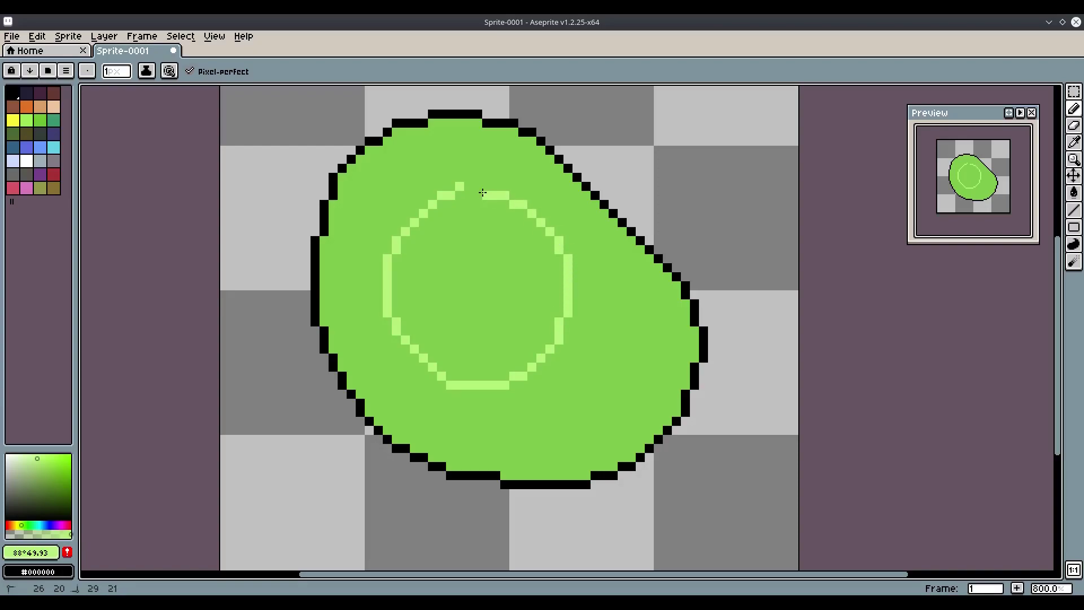
drag(467, 191, 415, 212)
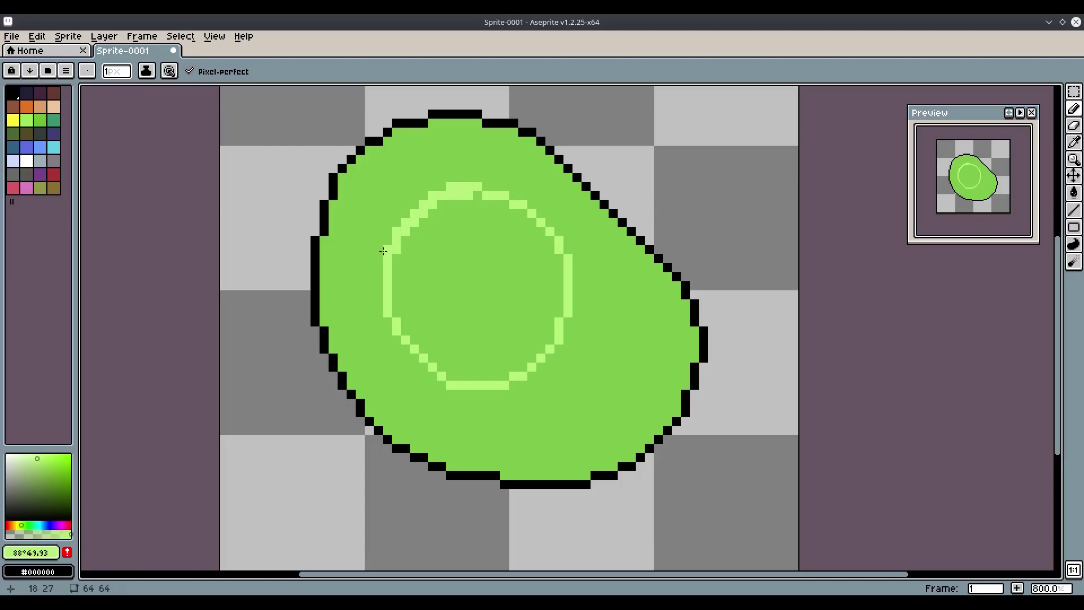
key(g)
click(451, 243)
scroll(534, 262, down, 5)
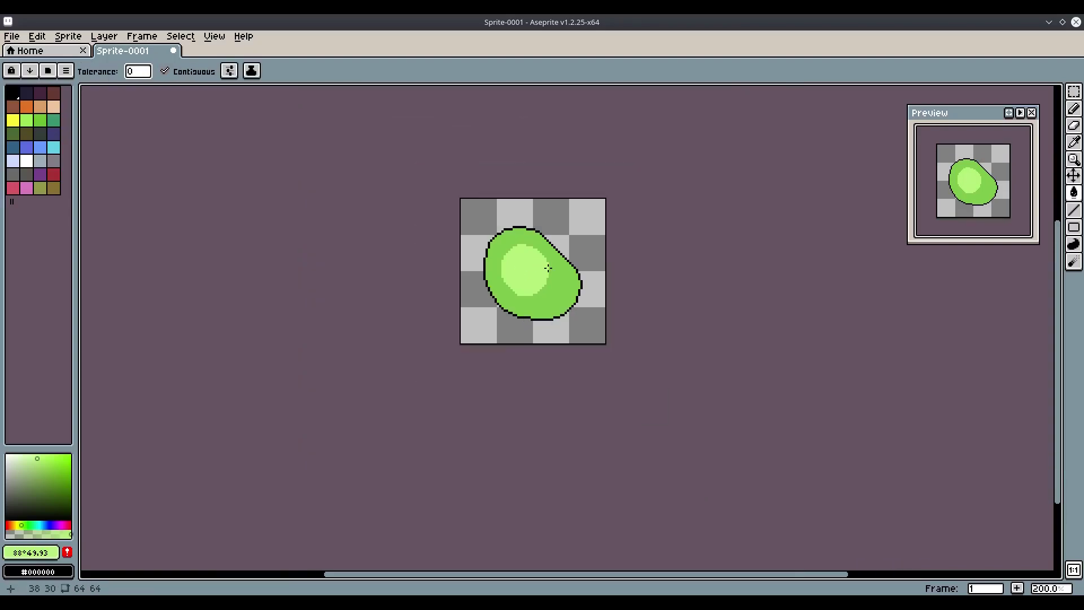
scroll(537, 262, up, 7)
scroll(556, 303, down, 2)
scroll(562, 291, up, 1)
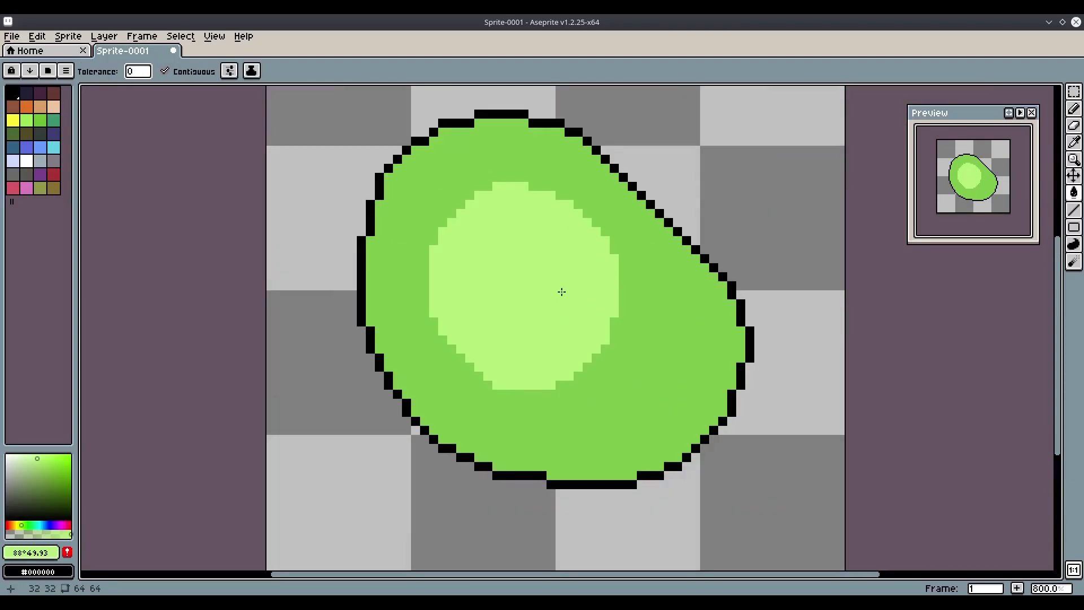
scroll(552, 271, down, 3)
scroll(558, 274, down, 1)
scroll(518, 307, up, 5)
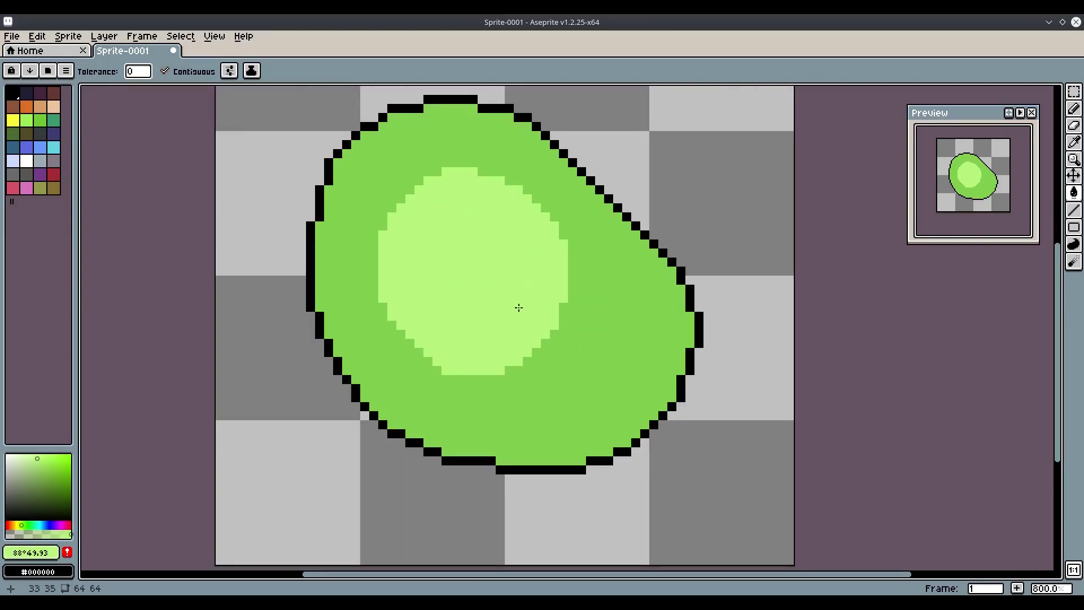
Step: Sample the body green, brighten it to HSV 95°, 61, 82, and refill the body around the light circle
key(p)
key(Escape)
key(i)
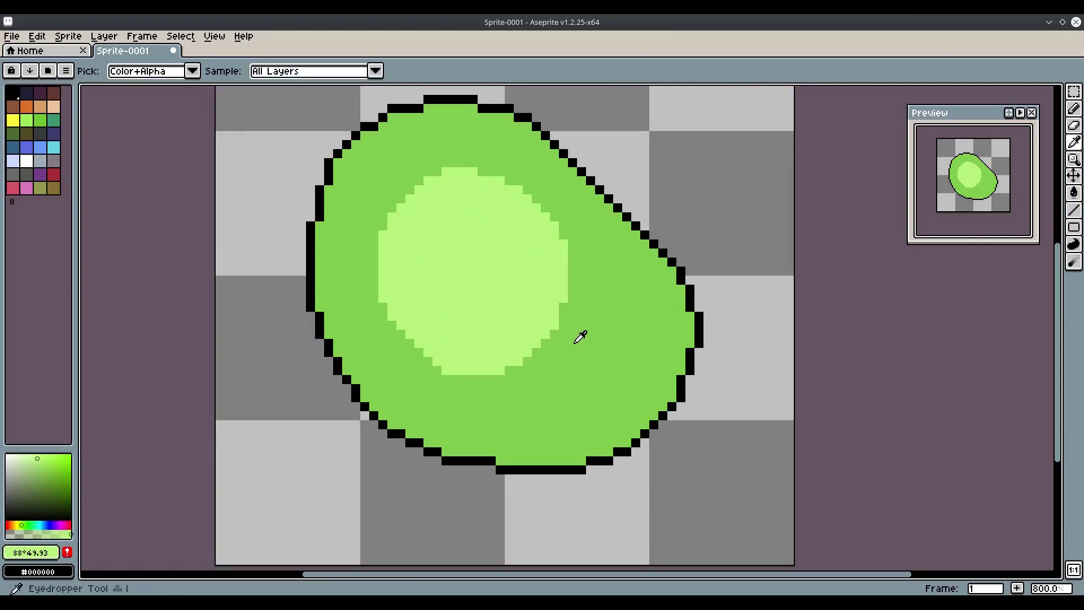
click(586, 337)
drag(48, 466, 45, 466)
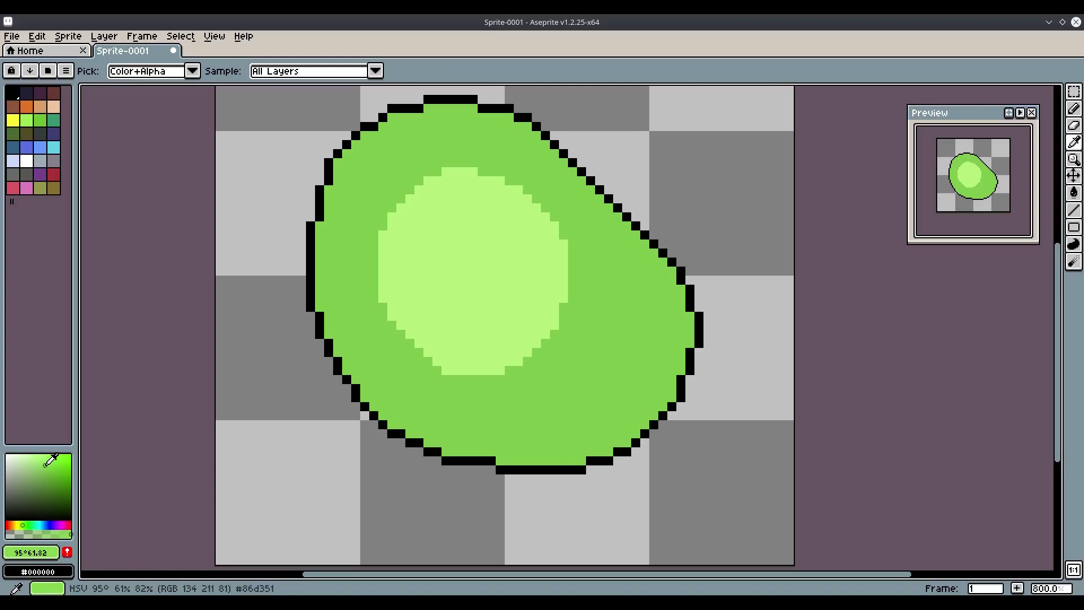
key(g)
click(581, 392)
scroll(587, 362, down, 5)
scroll(592, 337, up, 4)
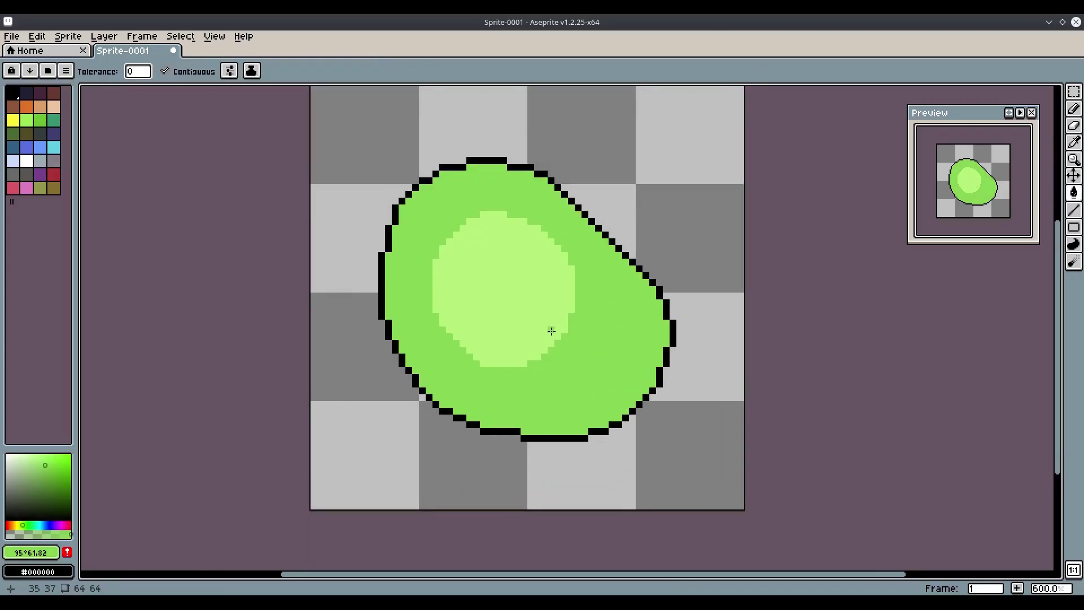
Step: Sample the body green #86d351 and round off the light circle's lower edge with the Pencil
key(p)
click(515, 344)
key(b)
scroll(482, 383, up, 2)
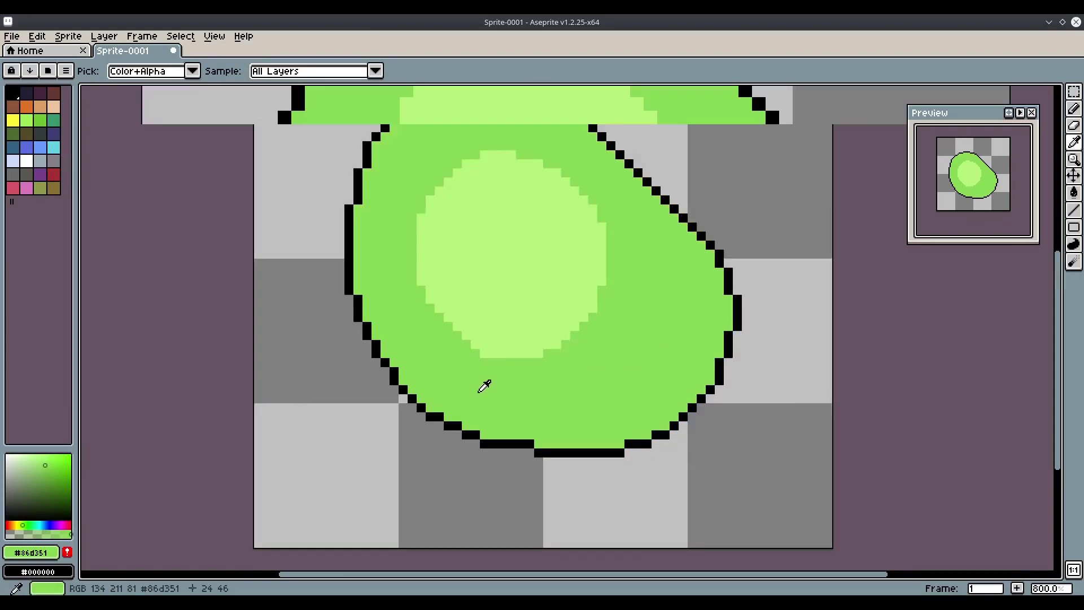
drag(449, 332, 586, 341)
scroll(559, 325, down, 4)
scroll(669, 297, up, 4)
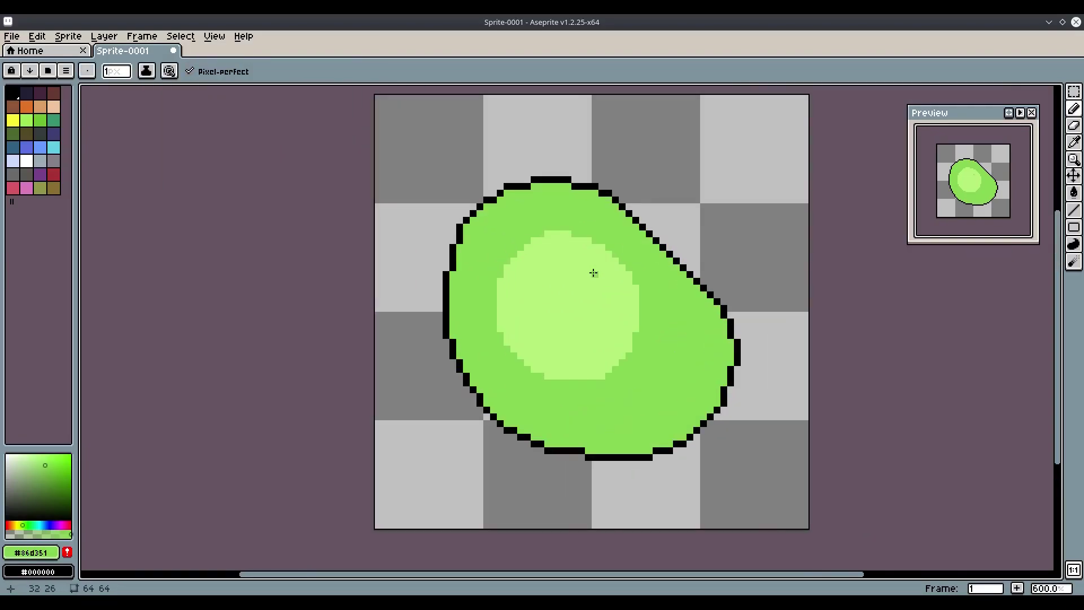
Step: Even out the light circle's top edge with body green and sample the circle's light green #b6ed79
scroll(634, 273, down, 4)
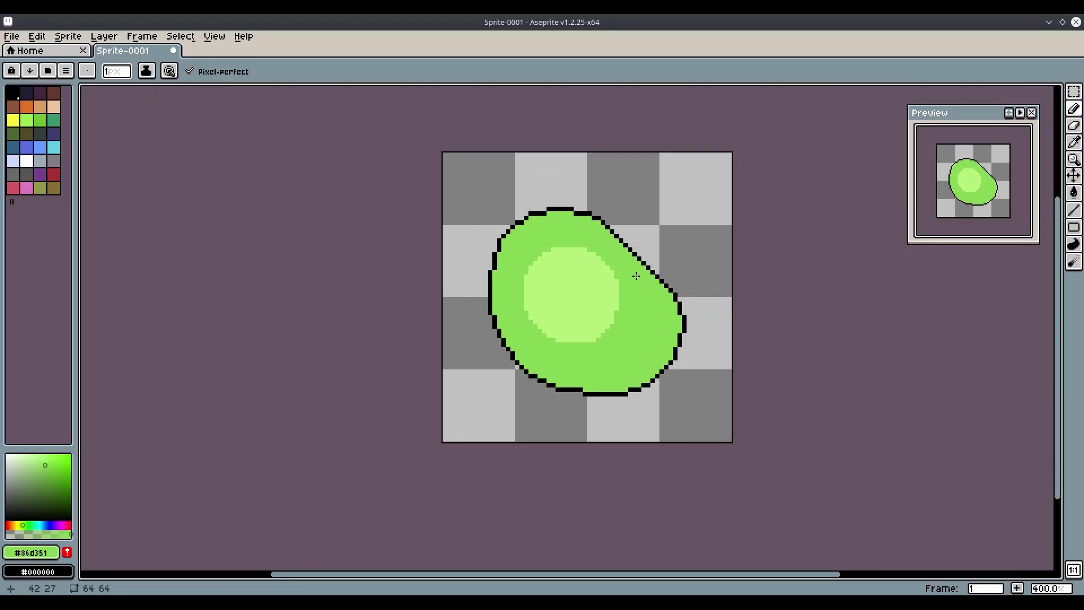
scroll(610, 282, up, 4)
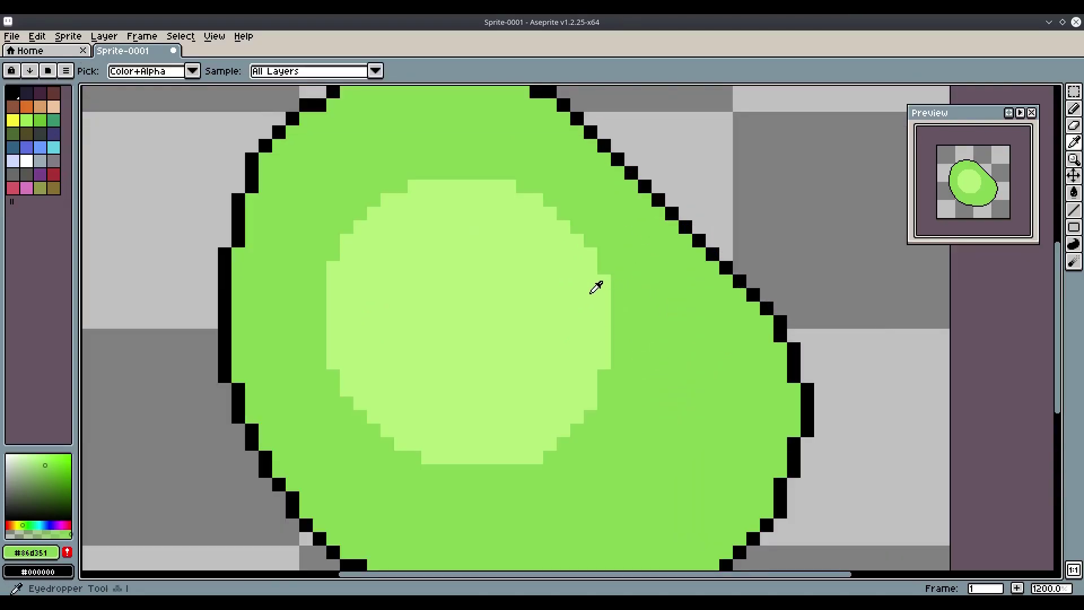
alt+click(596, 288)
scroll(606, 376, down, 4)
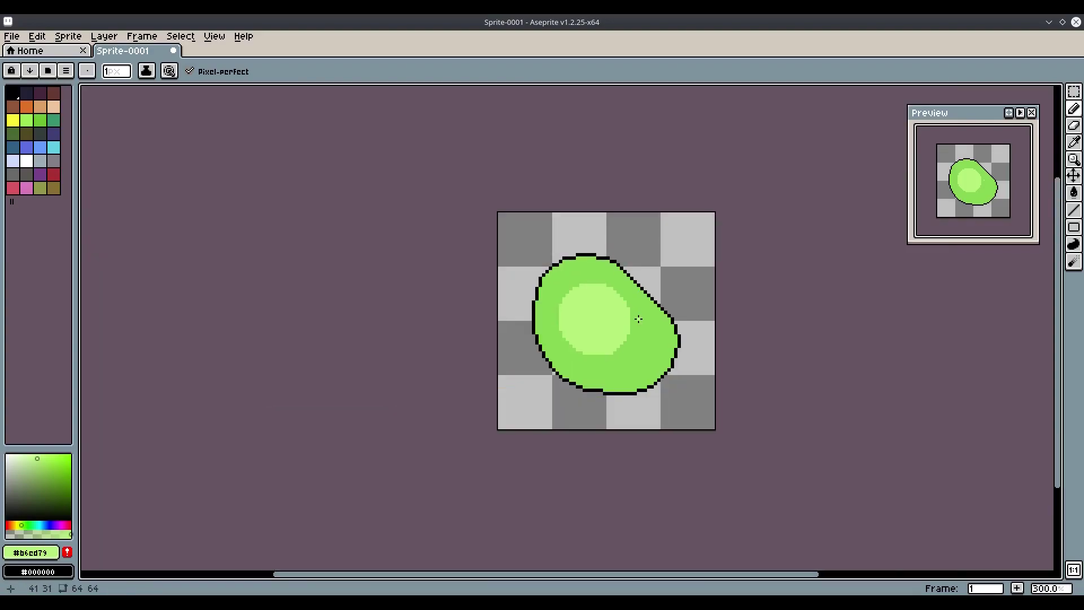
scroll(641, 319, up, 3)
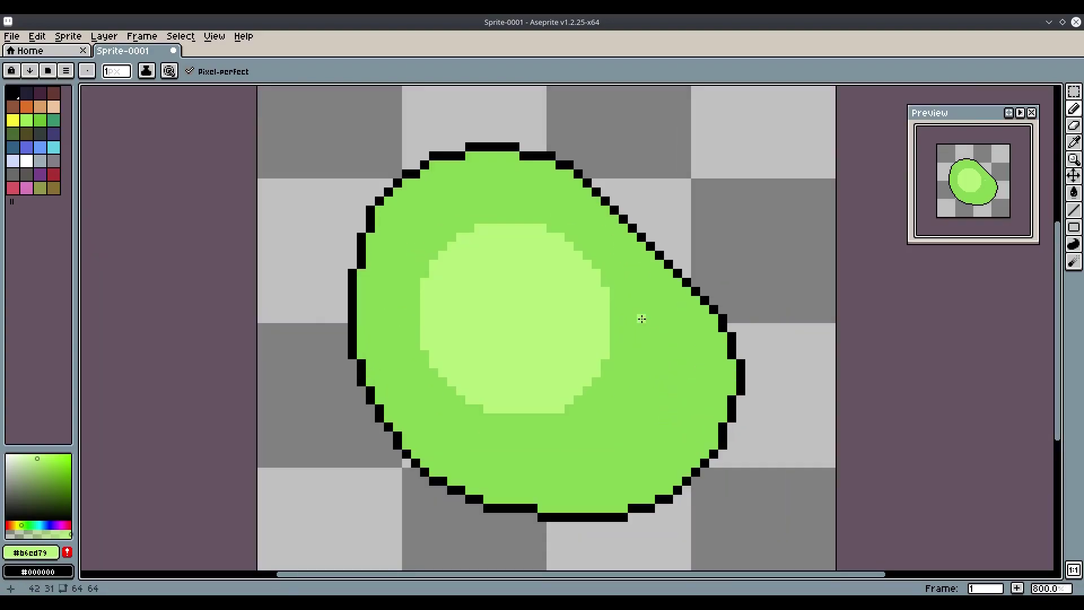
scroll(621, 316, down, 1)
scroll(476, 332, up, 1)
Step: Set the color to black, paint a 2 × 2 px left eye inside the light circle, and turn off Pixel-perfect
click(63, 507)
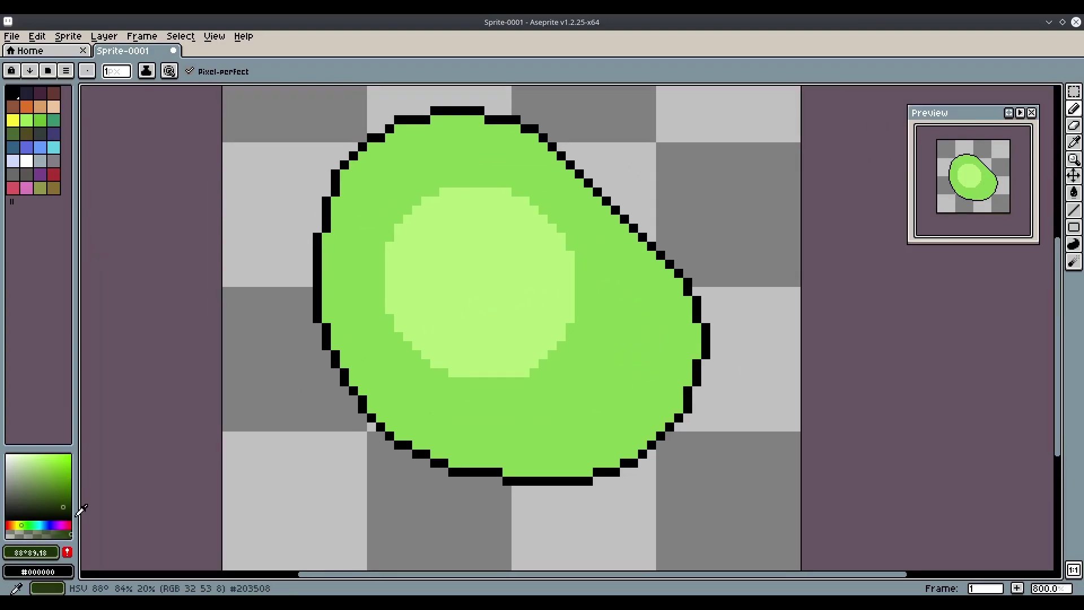
drag(81, 510, 79, 522)
click(435, 264)
scroll(448, 262, up, 2)
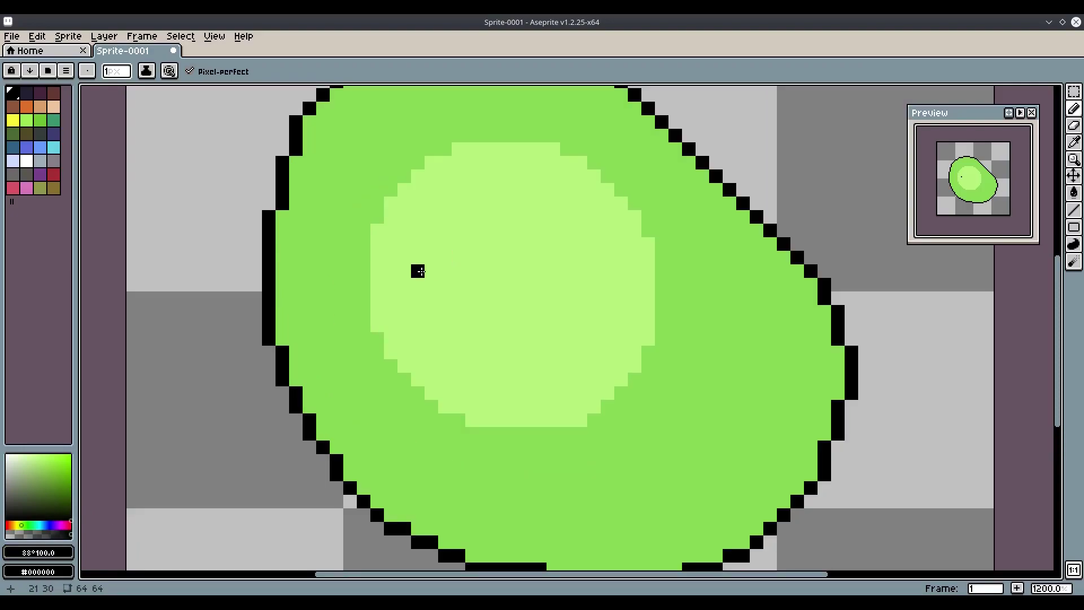
click(431, 285)
click(432, 271)
click(418, 284)
click(204, 71)
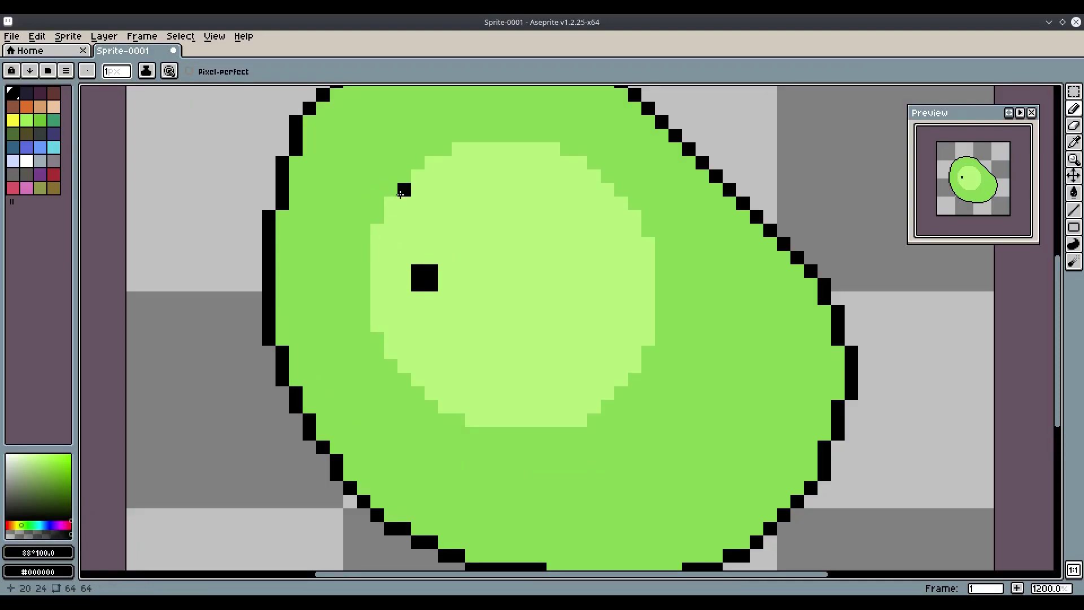
Step: Try a 2 × 2 px black second eye close to the left eye and undo it
drag(502, 272, 515, 275)
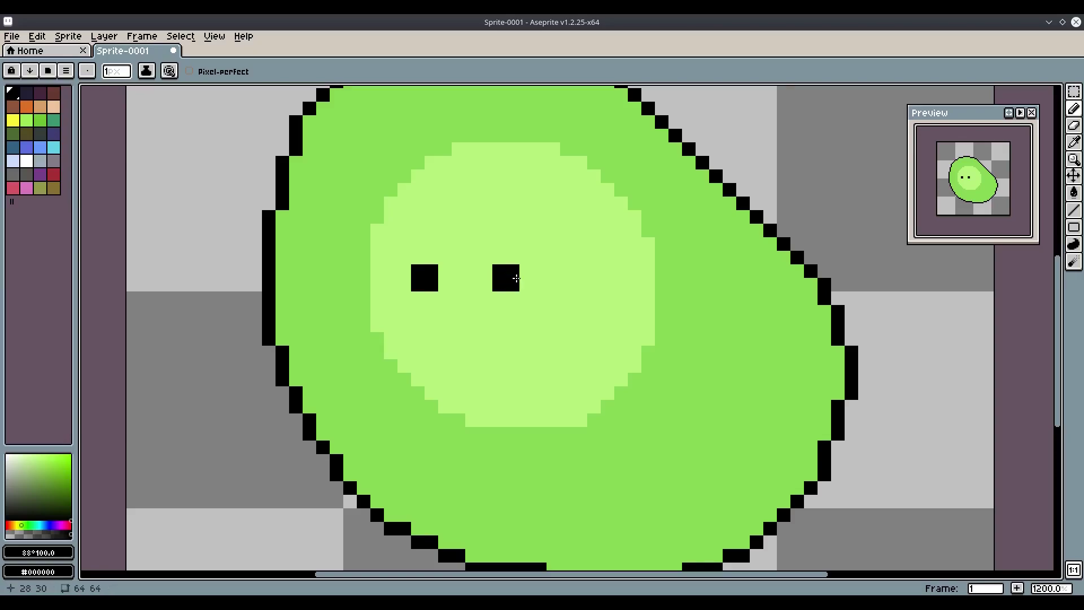
scroll(592, 302, down, 4)
scroll(577, 295, up, 5)
key(ctrl+z)
Step: Paint a 2 × 2 px black right eye near the light circle's right edge, level with the left eye
click(661, 285)
click(661, 302)
click(679, 303)
click(679, 284)
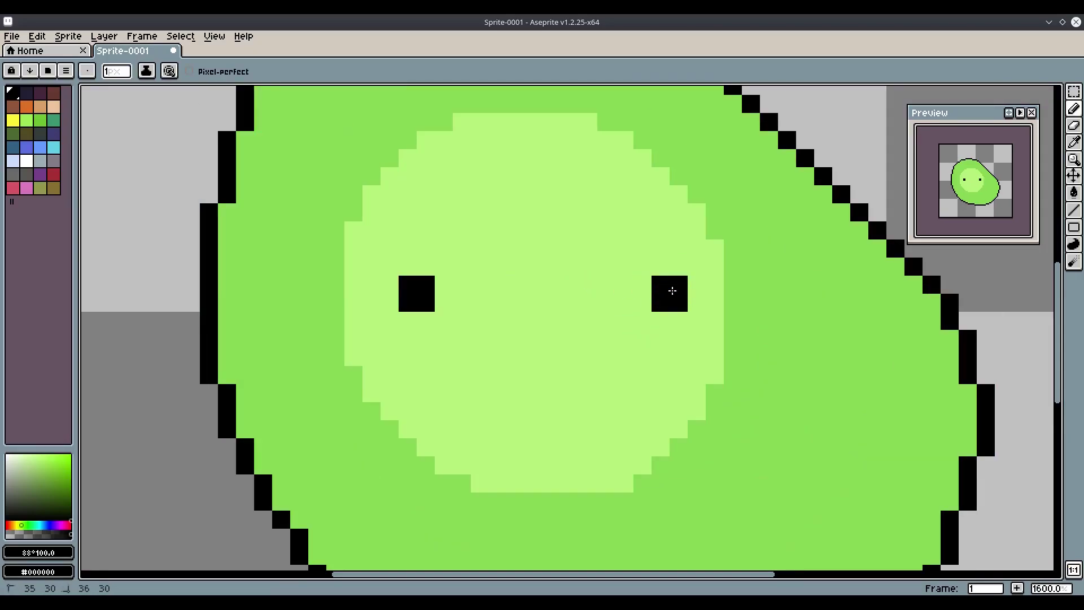
scroll(679, 288, down, 7)
scroll(744, 290, up, 3)
scroll(743, 289, up, 5)
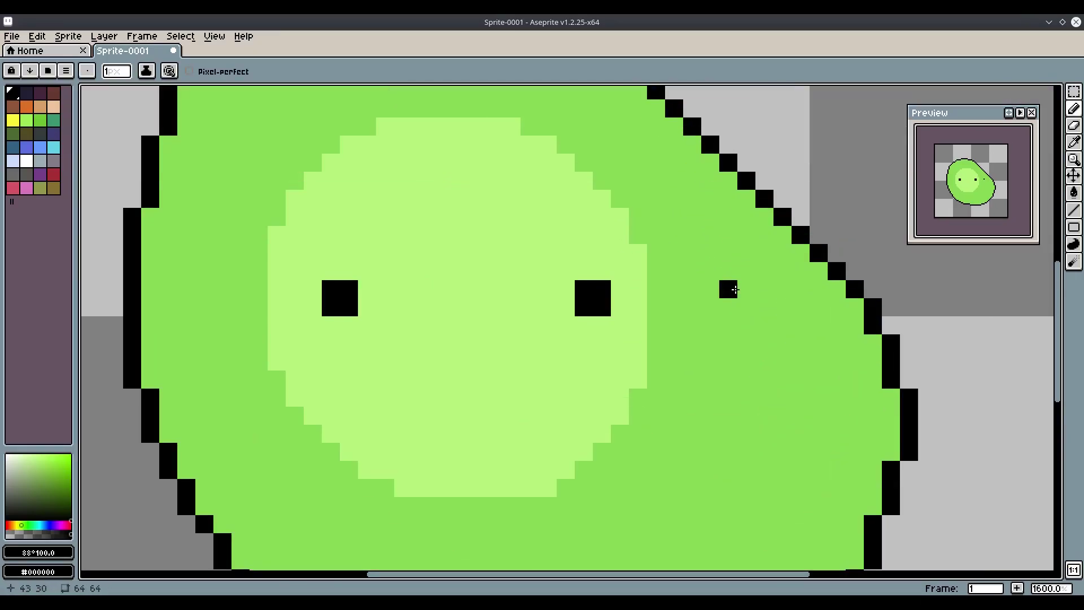
Step: Paint a horizontal black mouth line about 10 px wide and 1 px high between and just below the two eyes
scroll(444, 334, down, 1)
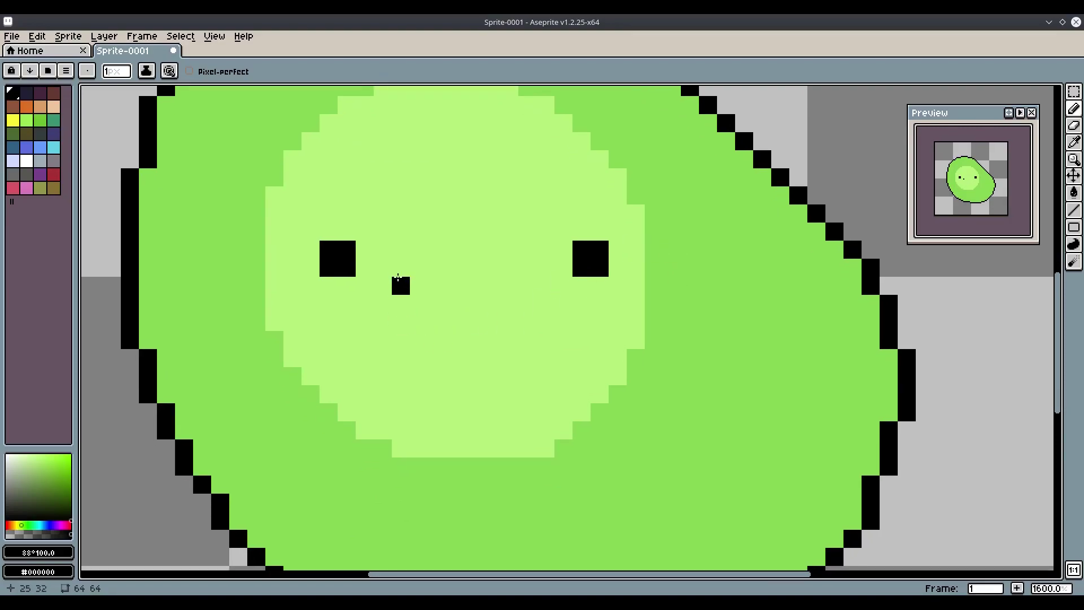
drag(398, 277, 546, 279)
scroll(565, 279, down, 6)
scroll(562, 278, up, 2)
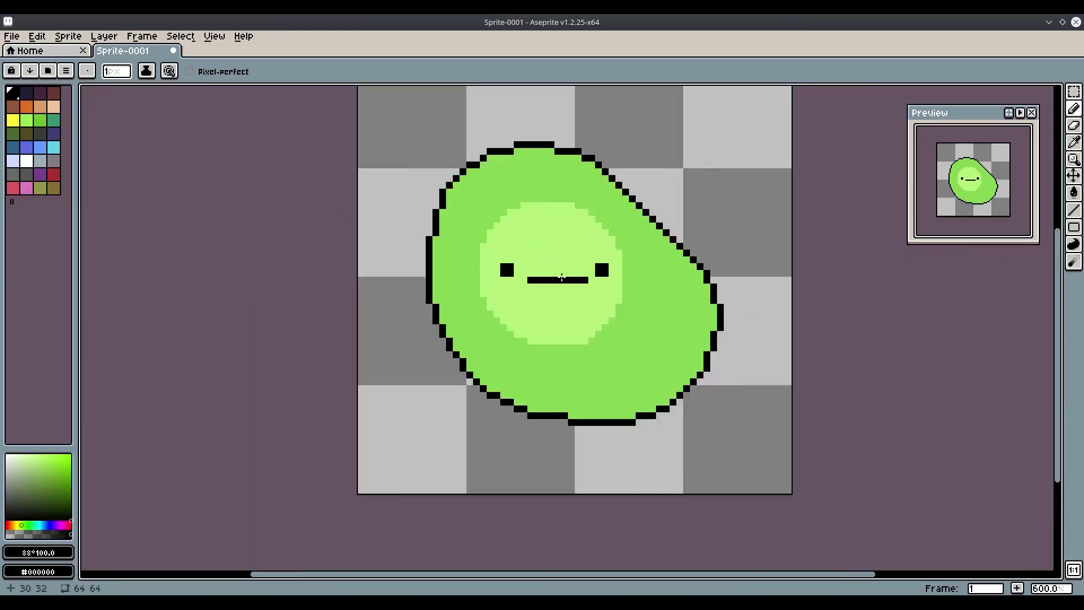
scroll(459, 283, up, 4)
scroll(460, 282, down, 7)
scroll(648, 278, up, 7)
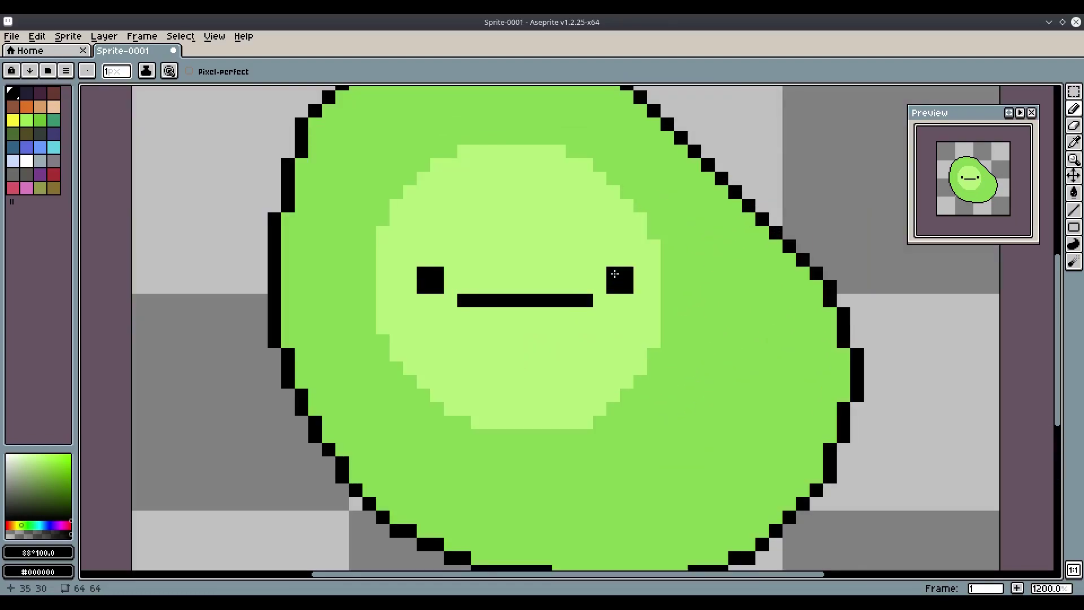
Step: Select the right eye with the mouth's right half, move them about 5 px toward the left eye, and deselect
key(i)
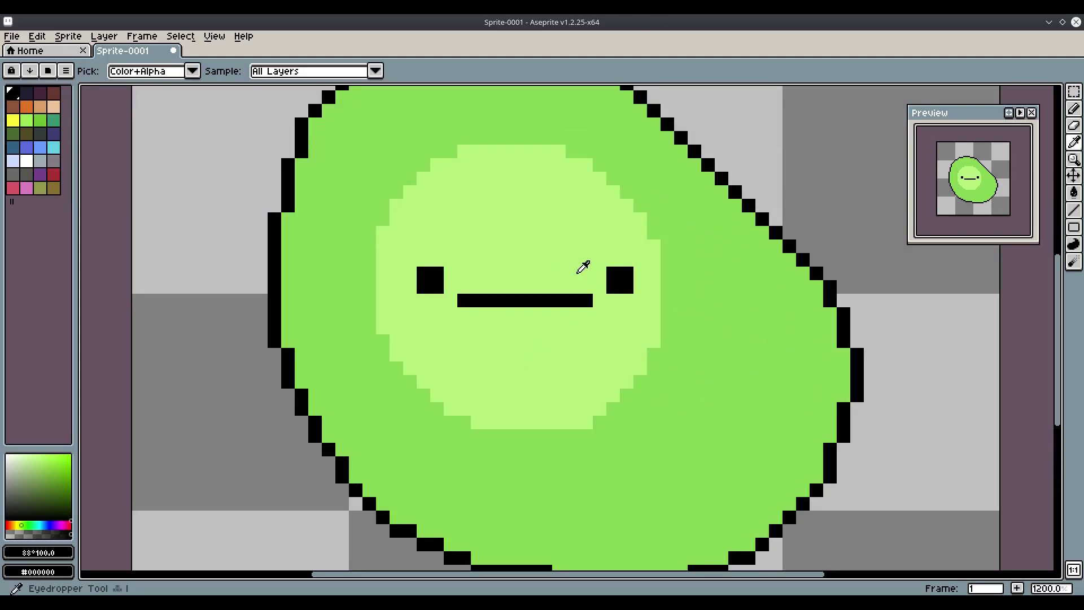
key(m)
drag(642, 329, 514, 300)
click(180, 36)
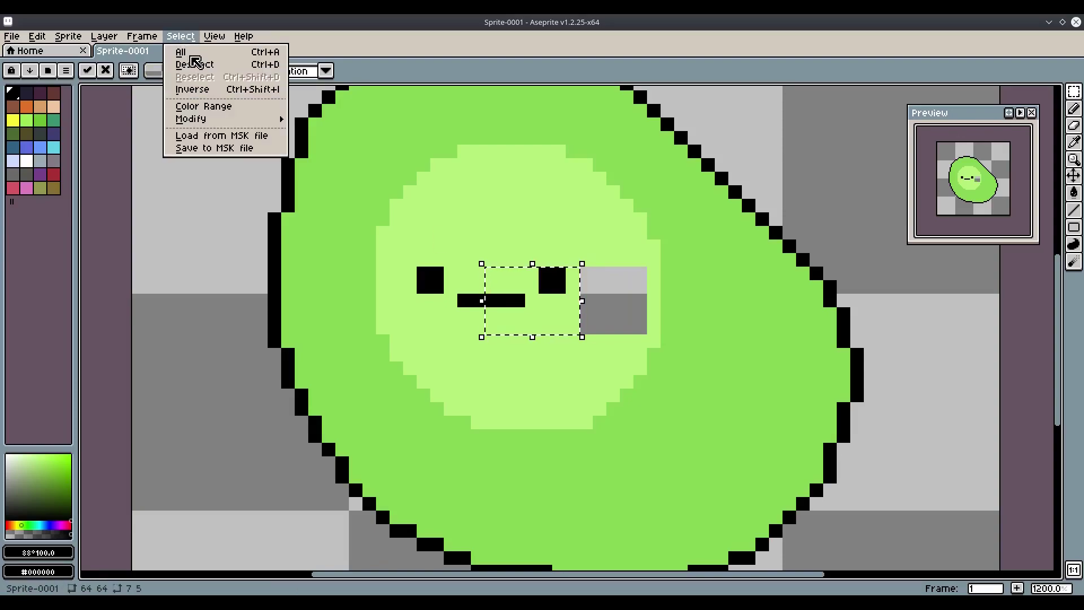
click(182, 60)
Step: Sample the face circle's light green #b6ed79 and fill the transparent gap left beside the moved right eye
key(i)
click(564, 235)
key(g)
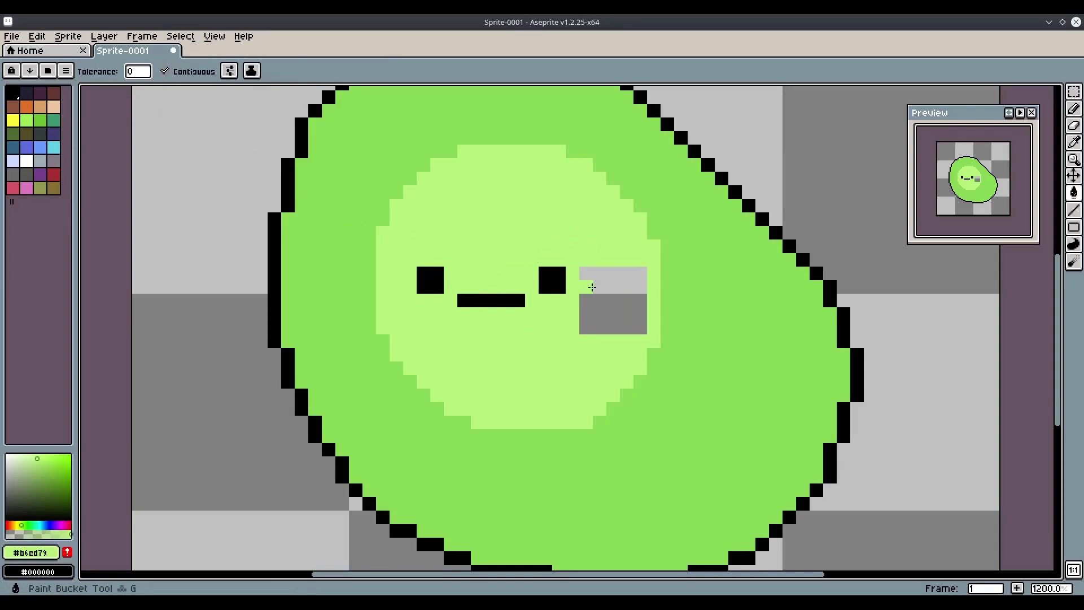
click(592, 286)
scroll(592, 287, down, 5)
scroll(598, 282, up, 5)
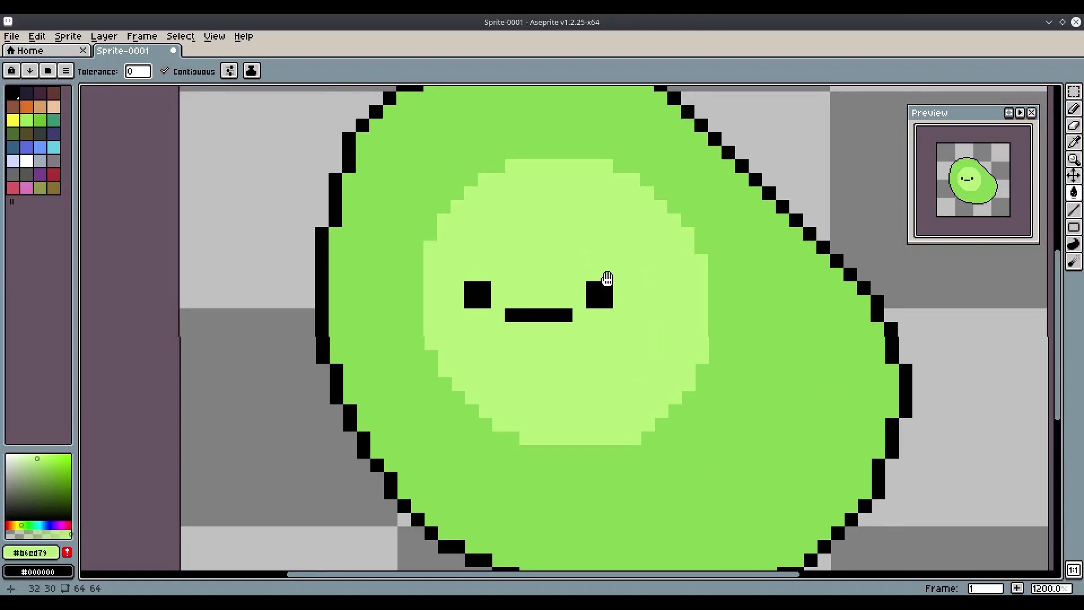
Step: Sample the body green #86d351 and fill the mouth and both eyes with it
drag(607, 279, 578, 238)
key(i)
click(618, 418)
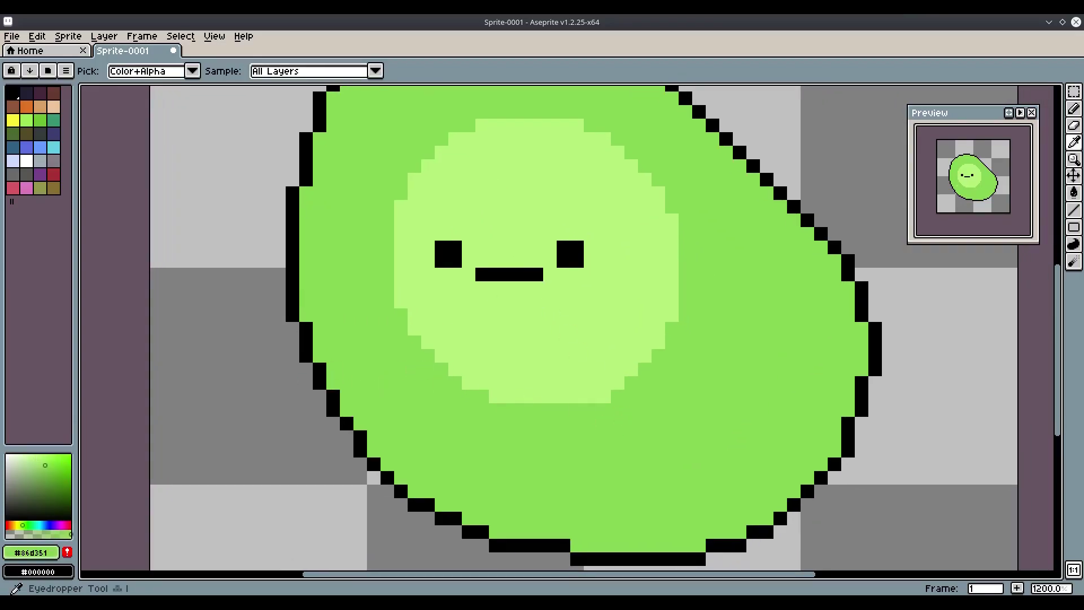
key(g)
click(513, 274)
scroll(591, 296, down, 5)
scroll(591, 296, up, 3)
click(567, 284)
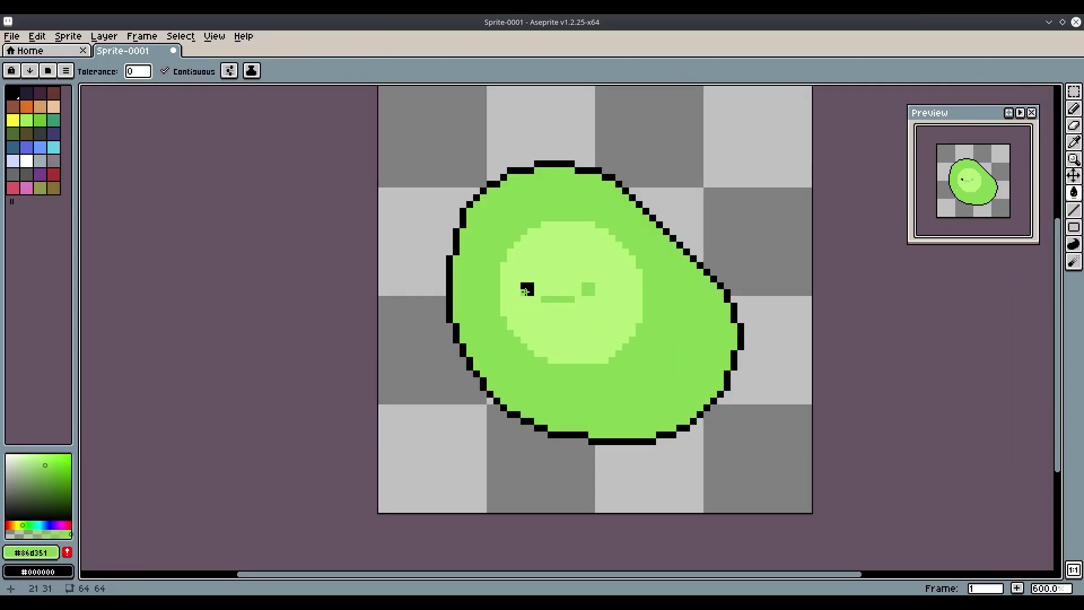
scroll(607, 299, down, 5)
scroll(655, 302, up, 9)
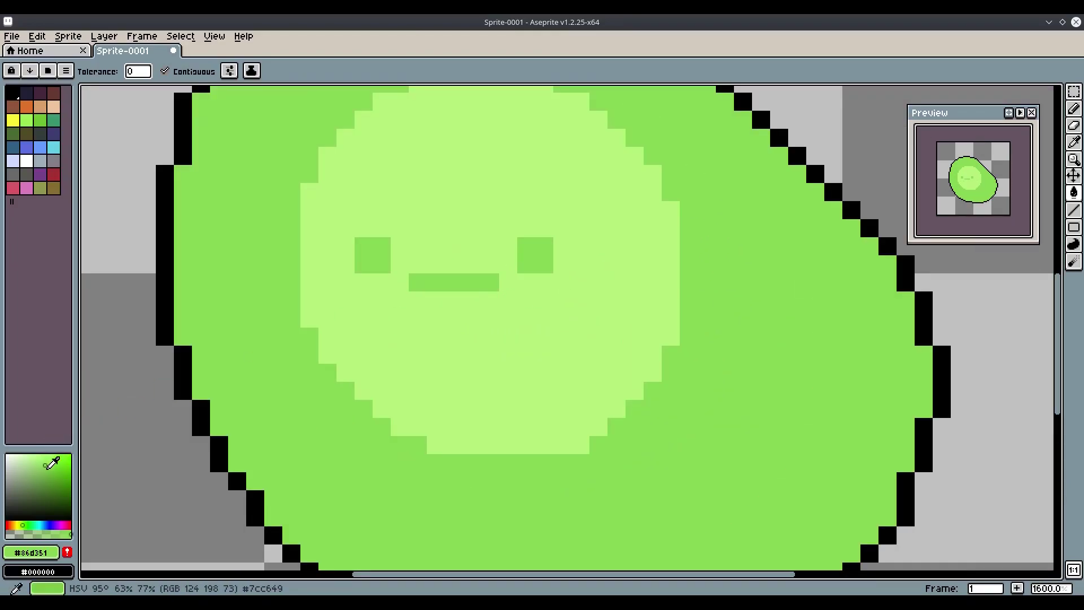
Step: Darken the green to about 95° hue, 61 saturation, 72 value and refill both eyes and the mouth
click(45, 471)
click(372, 262)
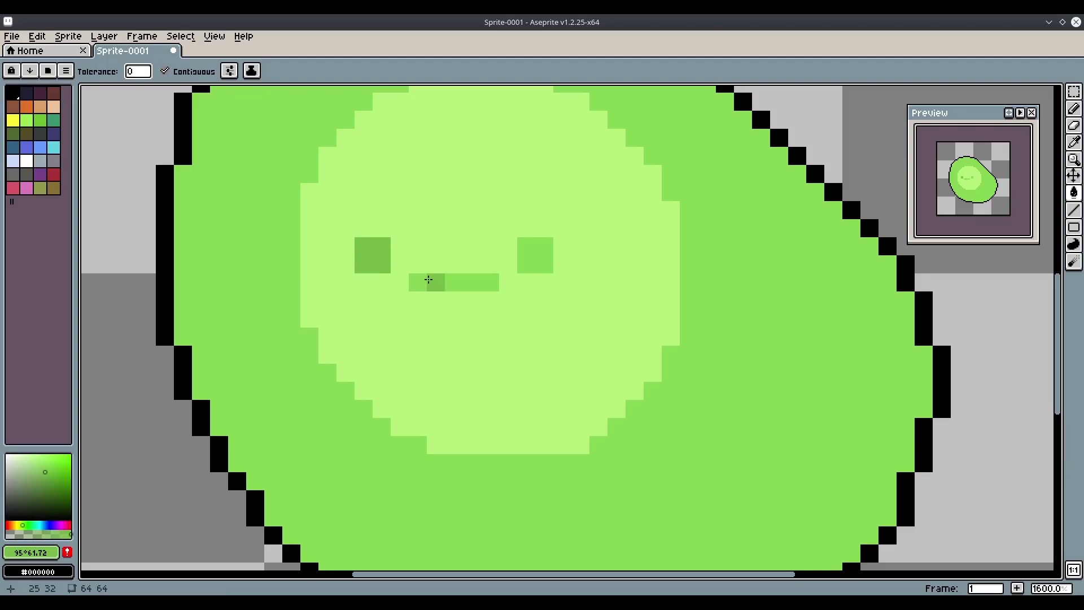
click(432, 280)
click(525, 260)
key(p)
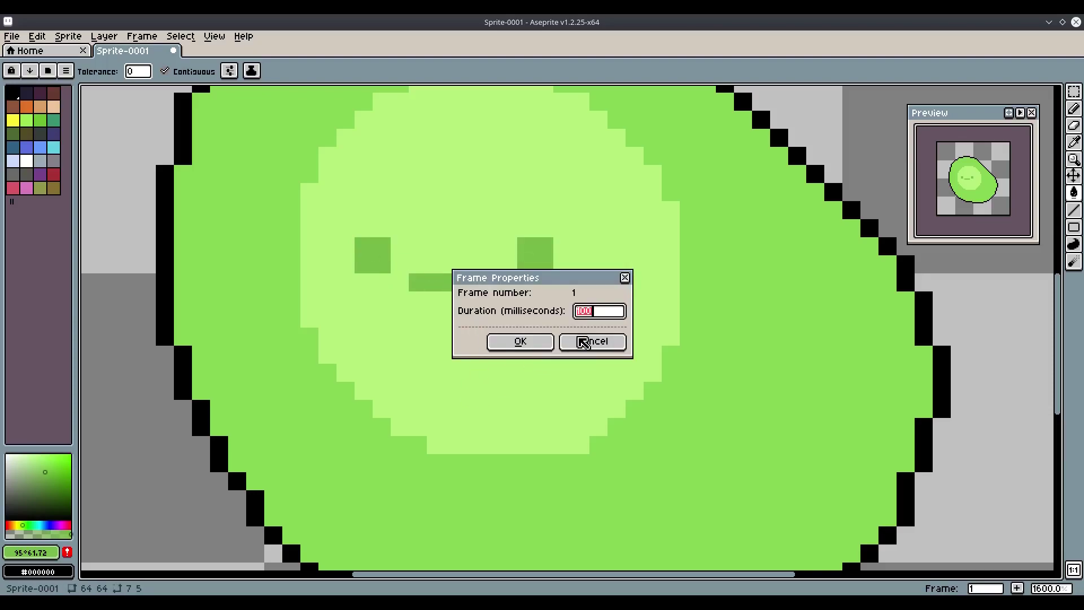
click(573, 335)
Step: Sample the body green #86d351 and lighten the mouth's two end pixels and each eye's upper-left pixel
key(i)
click(451, 487)
key(b)
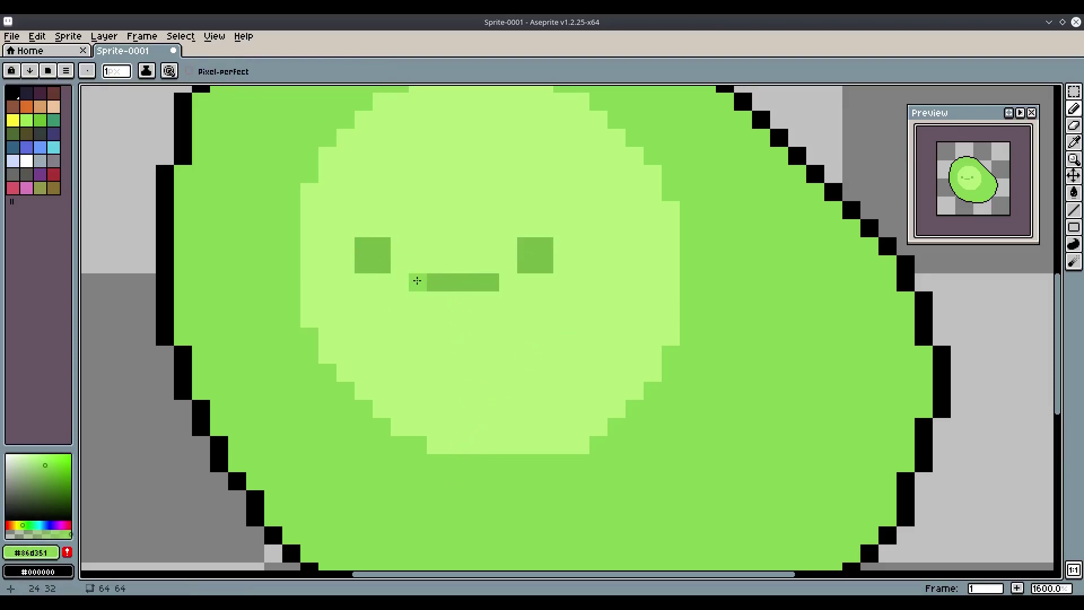
scroll(564, 309, down, 7)
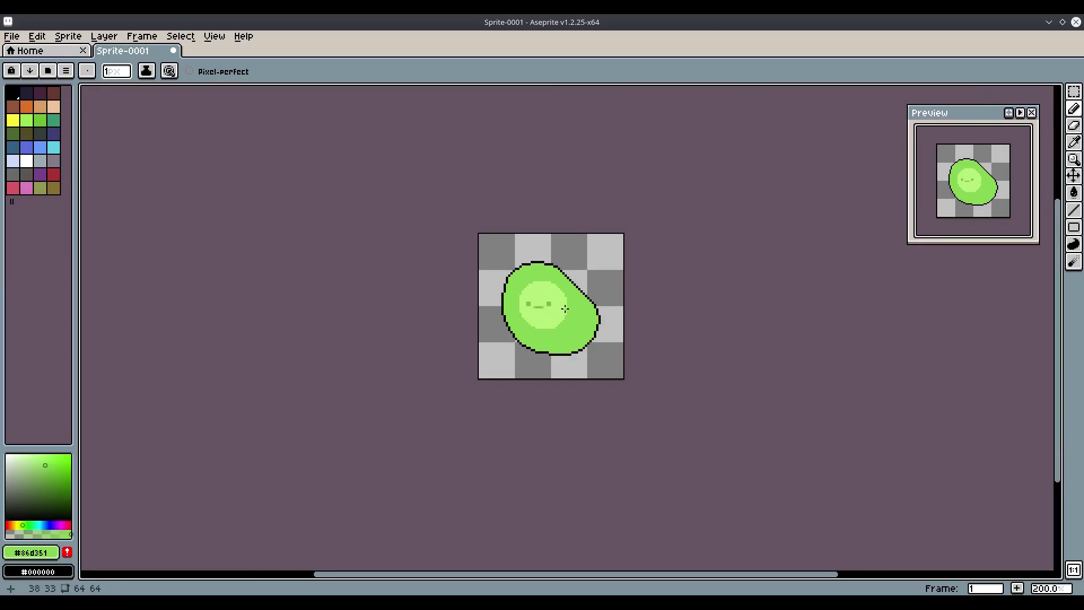
scroll(564, 308, up, 7)
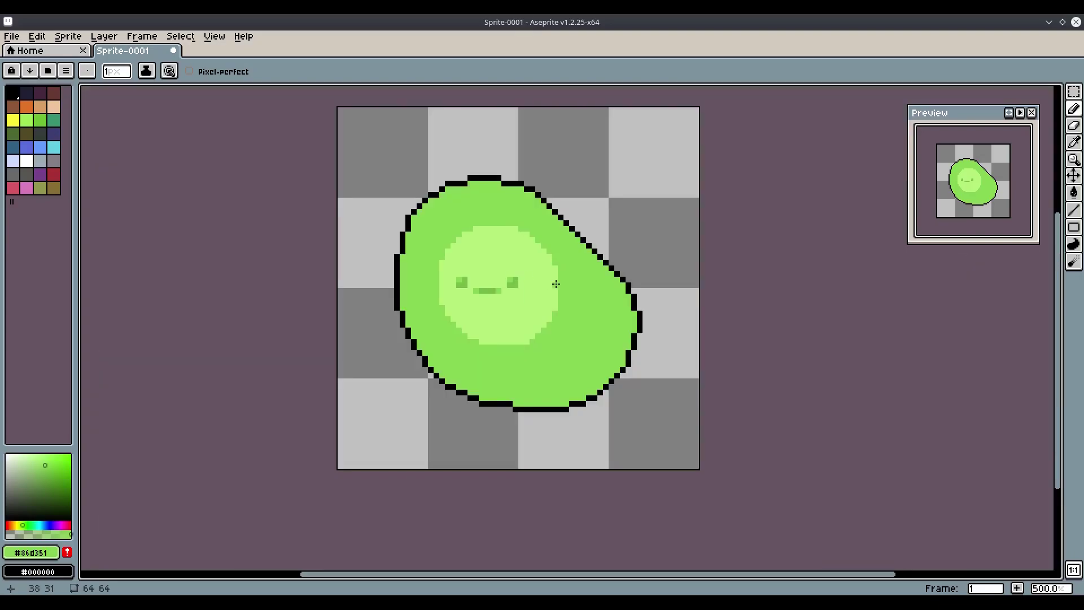
scroll(556, 283, down, 7)
scroll(575, 282, up, 6)
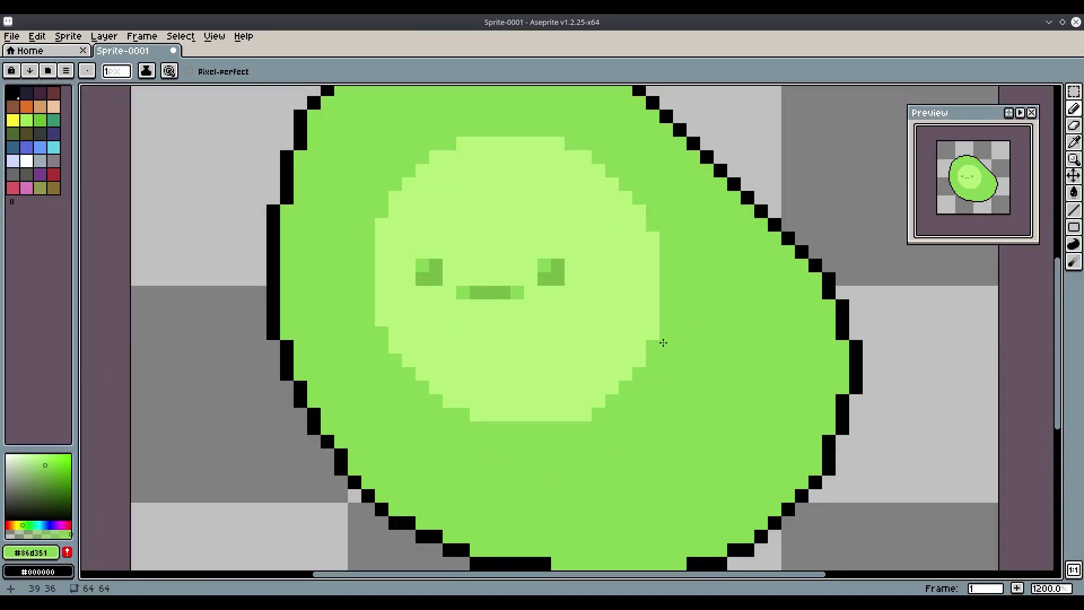
Step: Sample the face circle's light green #b6ed79 and lower its opacity to about half
drag(674, 379, 633, 334)
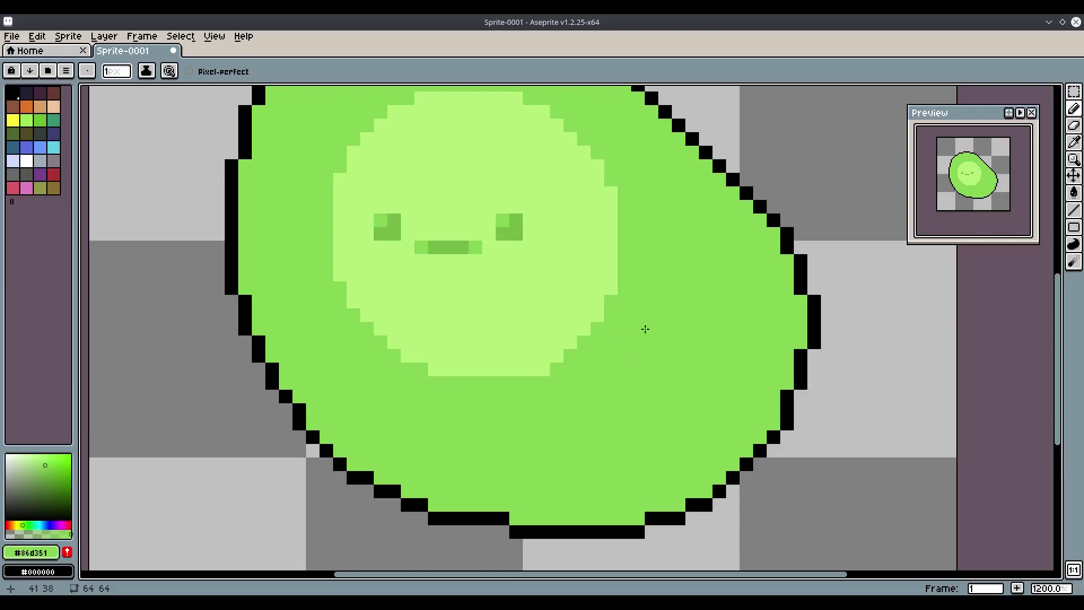
key(i)
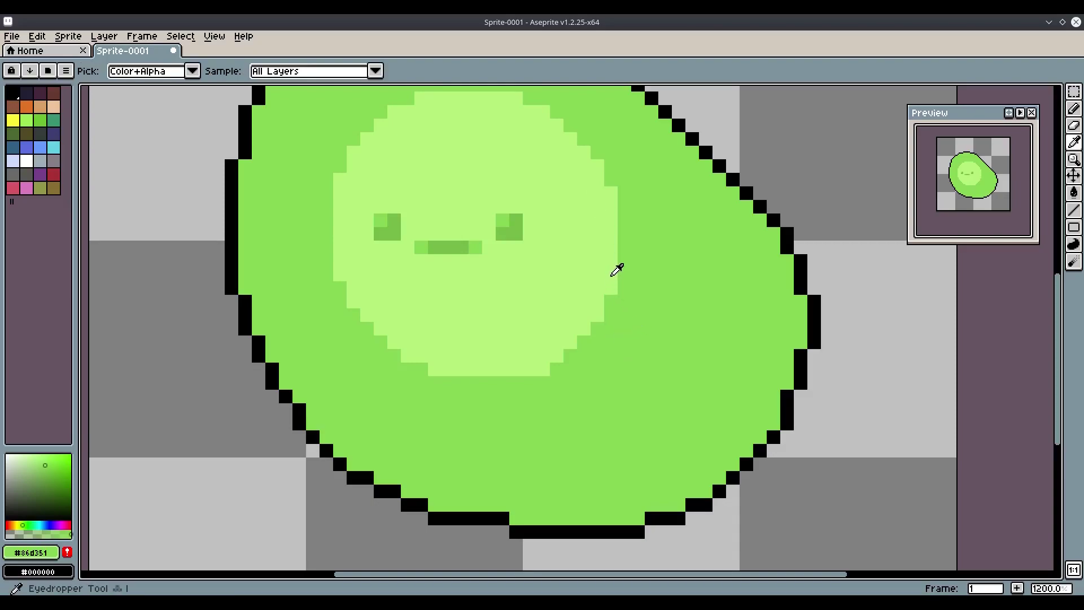
click(598, 249)
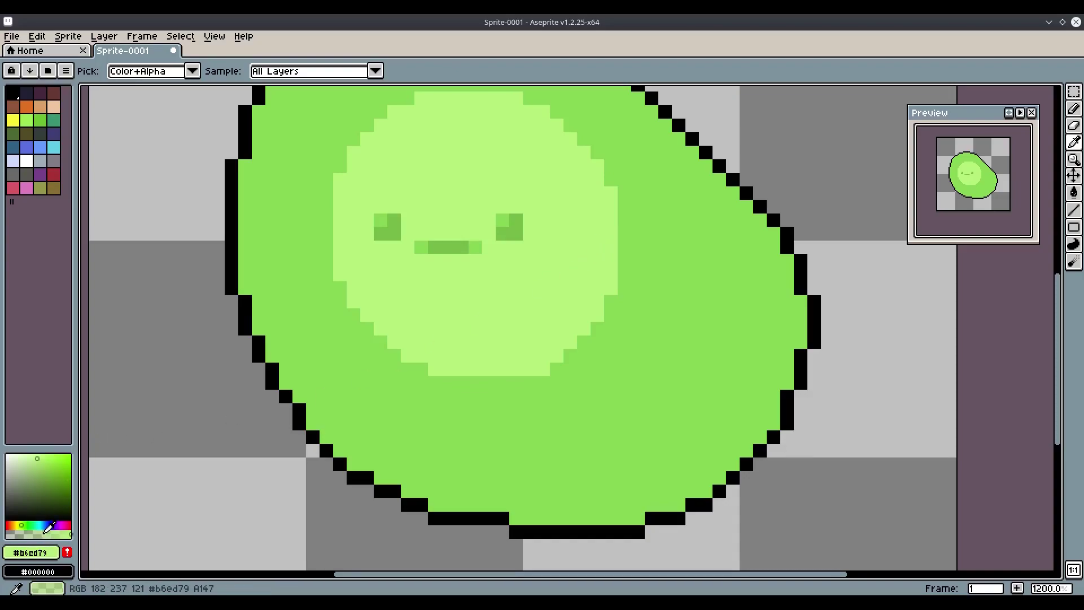
drag(54, 532, 41, 533)
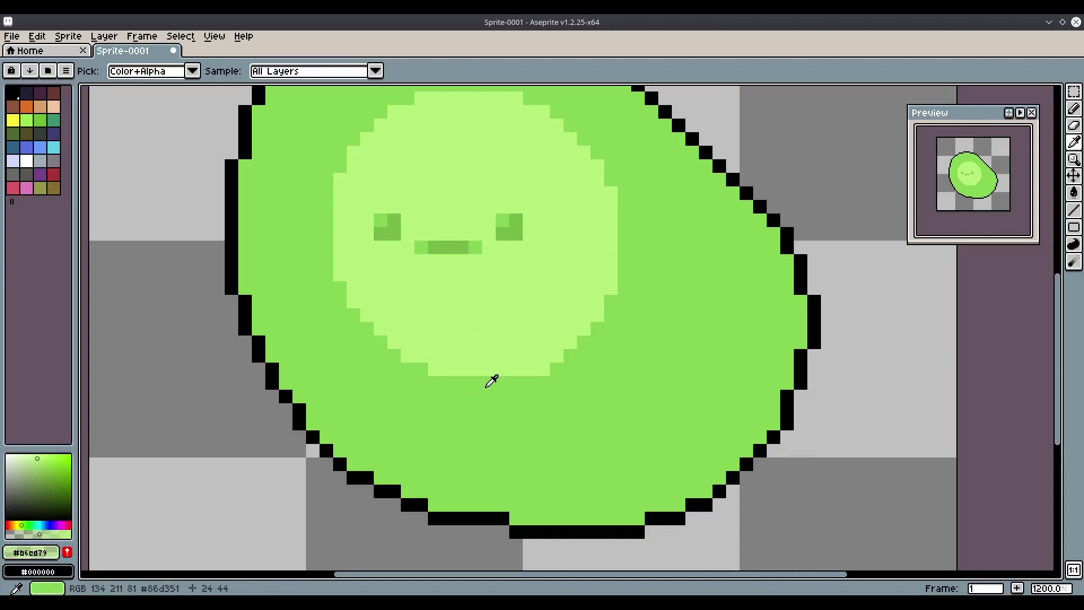
Step: Soften the face circle's lower edge with single semi-transparent light green pixels in the stair-step corners on both sides
key(b)
click(610, 301)
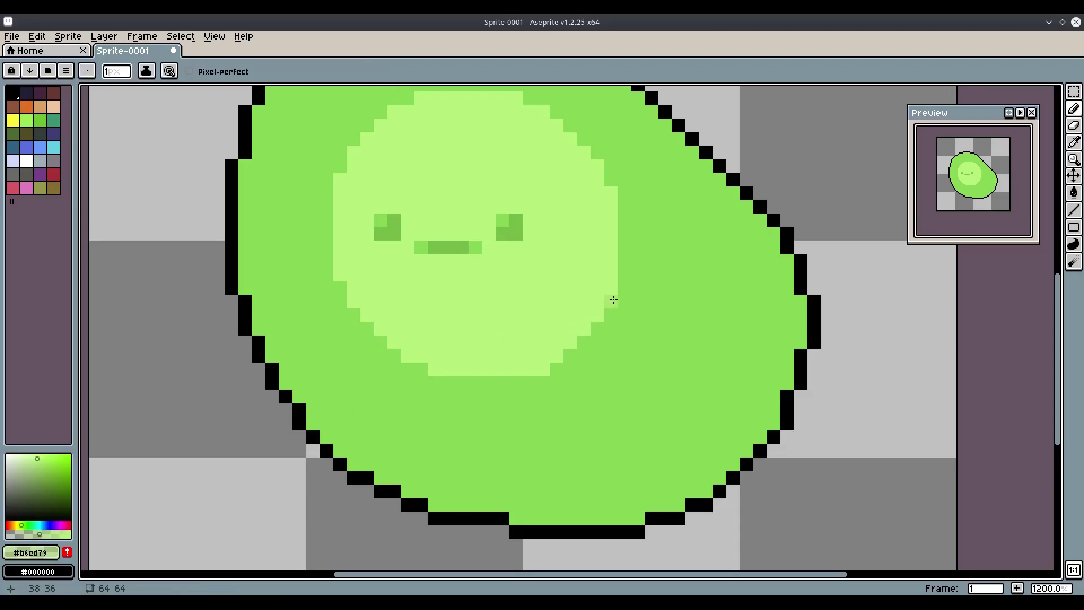
click(597, 328)
click(583, 342)
click(565, 357)
click(557, 370)
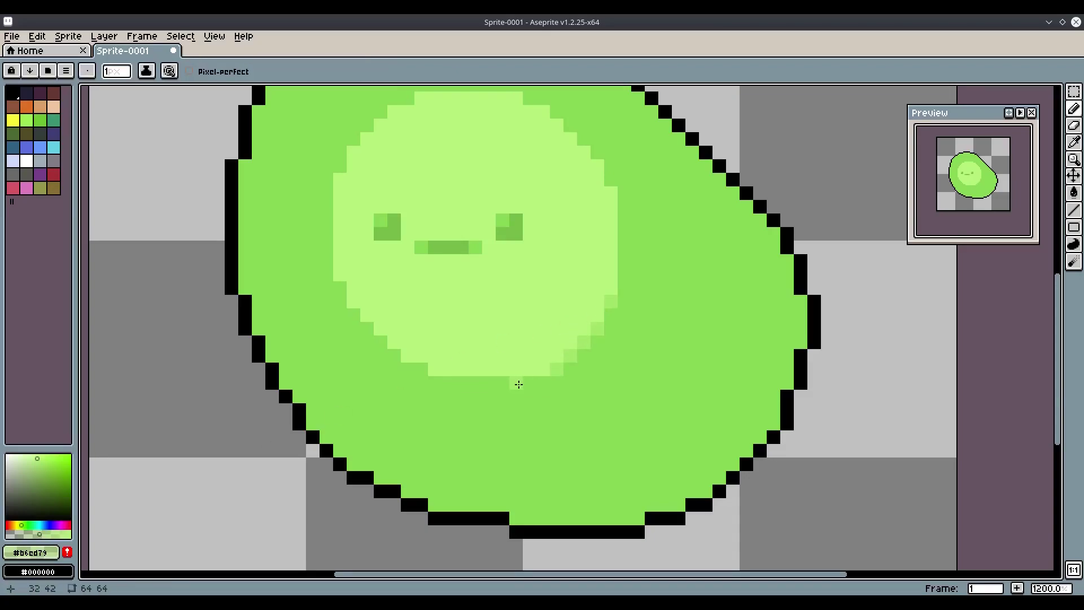
click(422, 369)
click(394, 356)
click(382, 341)
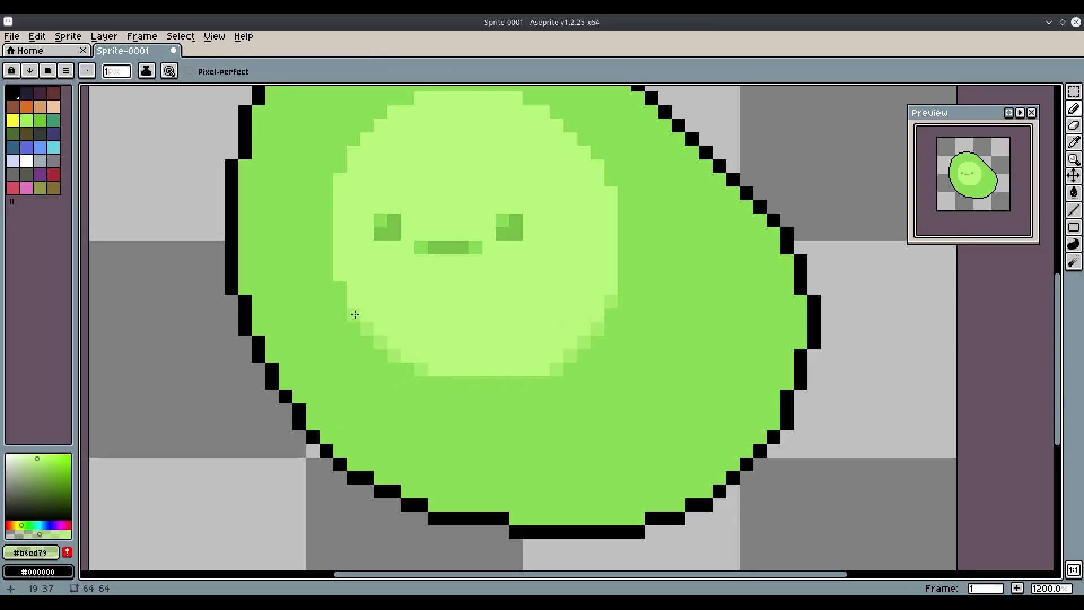
Step: Soften the face circle's upper edge with single semi-transparent light green pixels in its stair-step corners
click(337, 162)
click(354, 138)
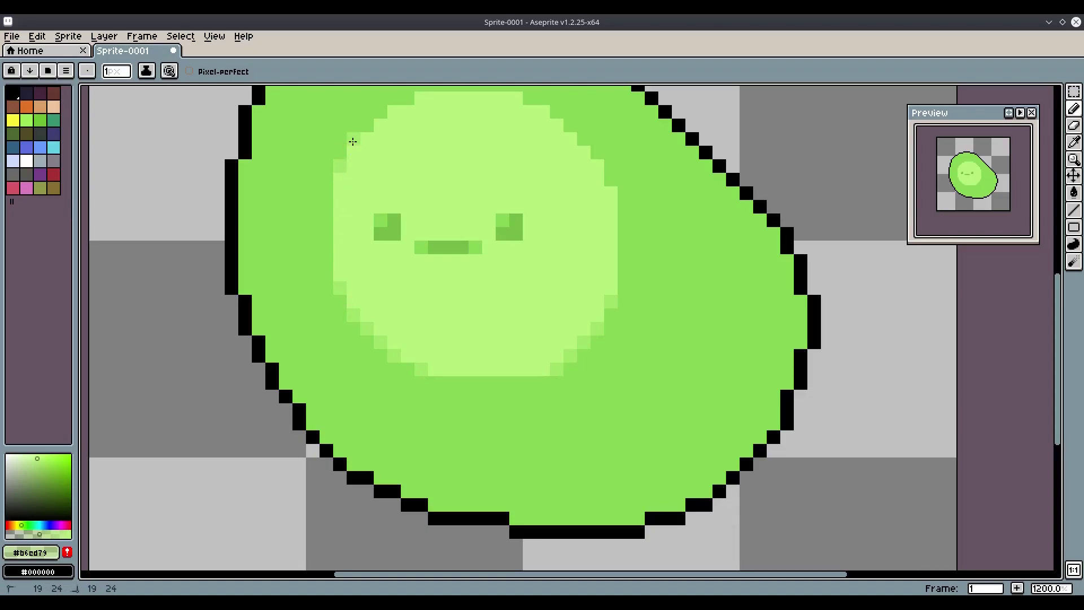
click(367, 124)
click(378, 114)
click(530, 98)
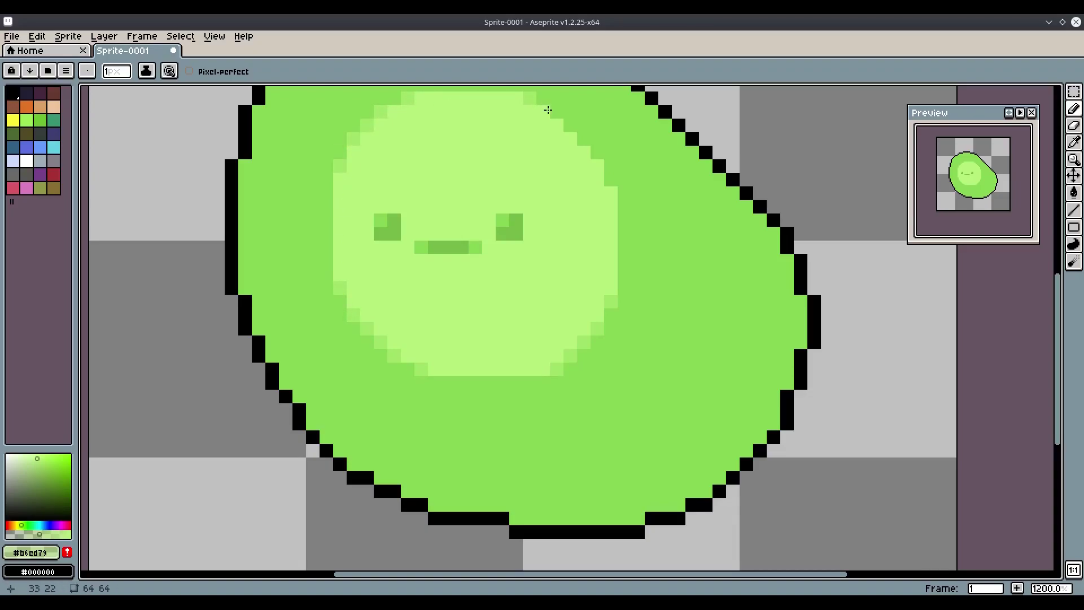
click(584, 139)
click(597, 152)
click(611, 180)
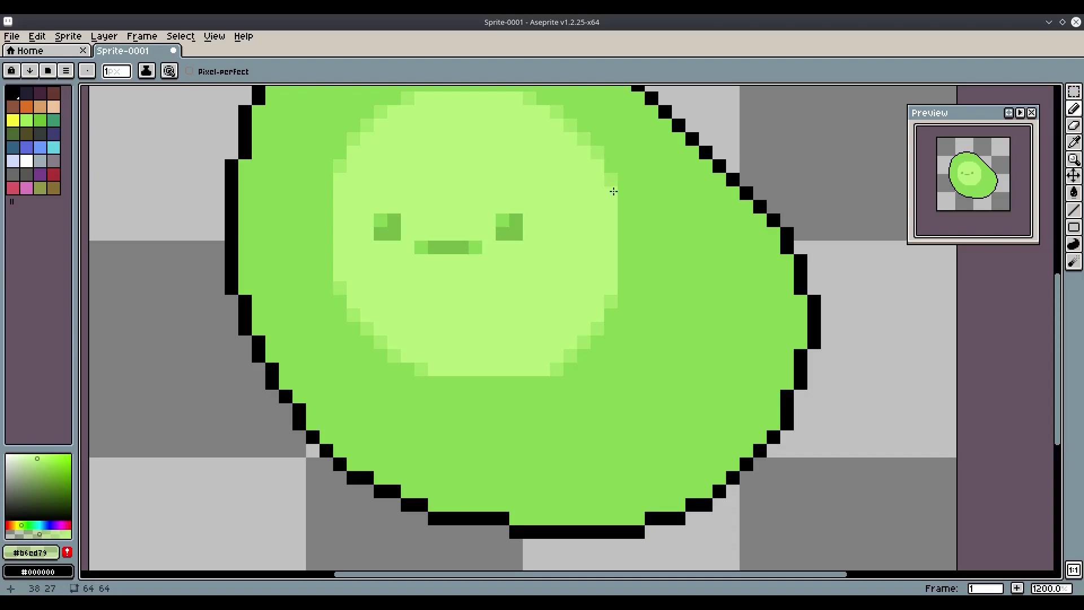
Step: Examine the whole character and the softened edge of the face circle at different magnifications
scroll(636, 287, down, 4)
scroll(637, 286, down, 1)
scroll(633, 284, up, 6)
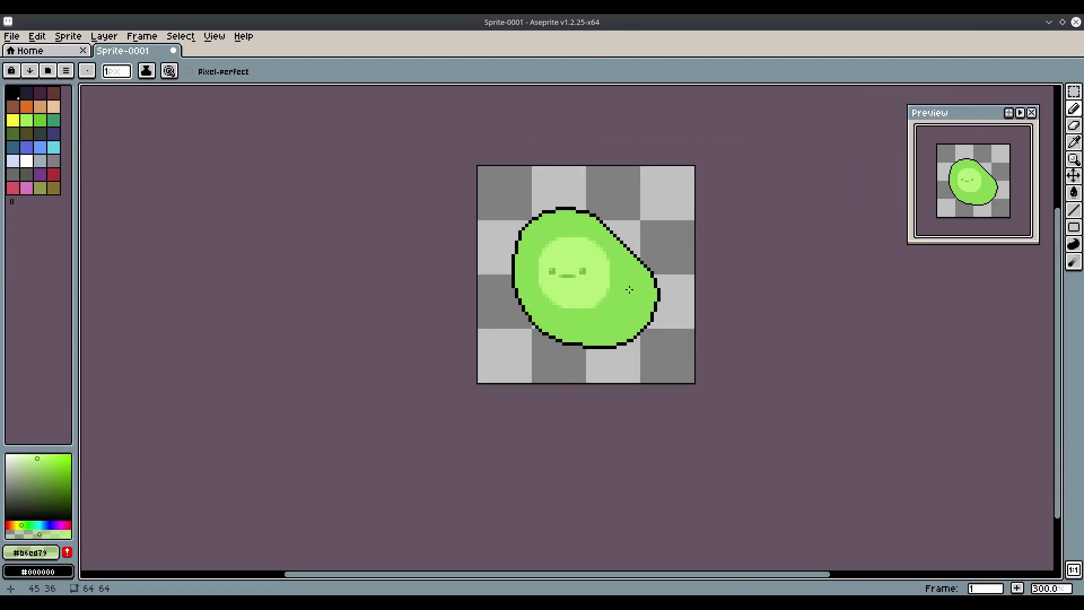
scroll(605, 264, up, 2)
drag(605, 261, 636, 265)
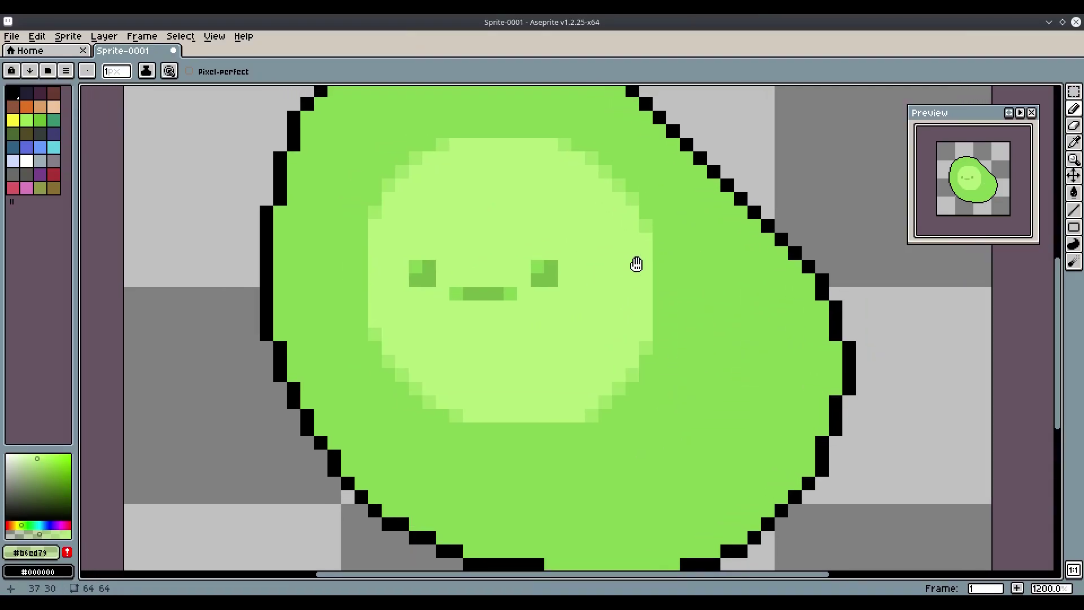
scroll(605, 333, down, 1)
drag(481, 323, 435, 327)
scroll(408, 316, up, 1)
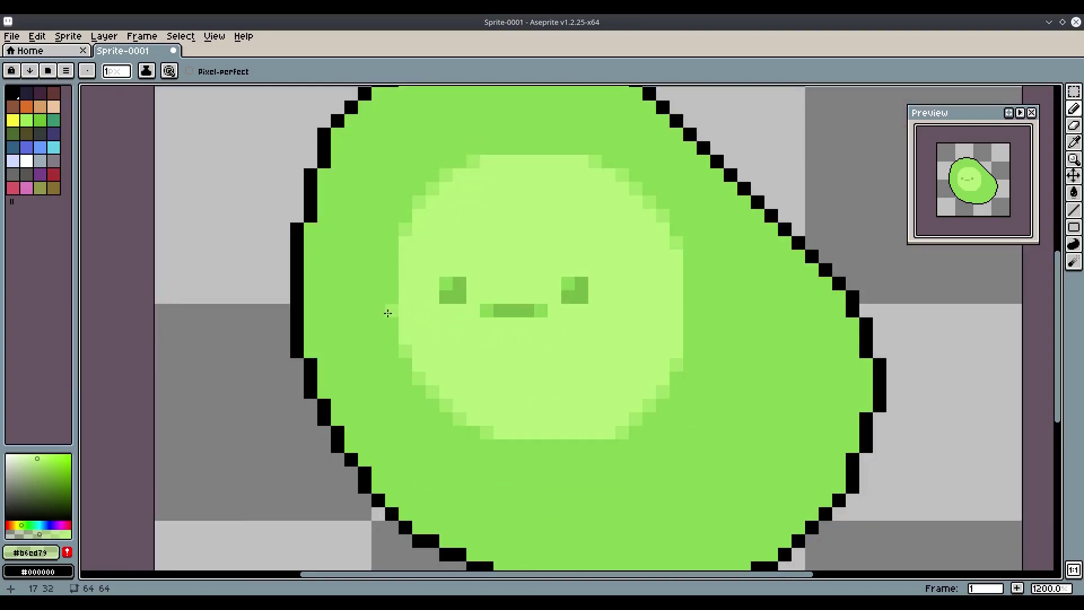
drag(374, 288, 345, 382)
scroll(317, 247, down, 3)
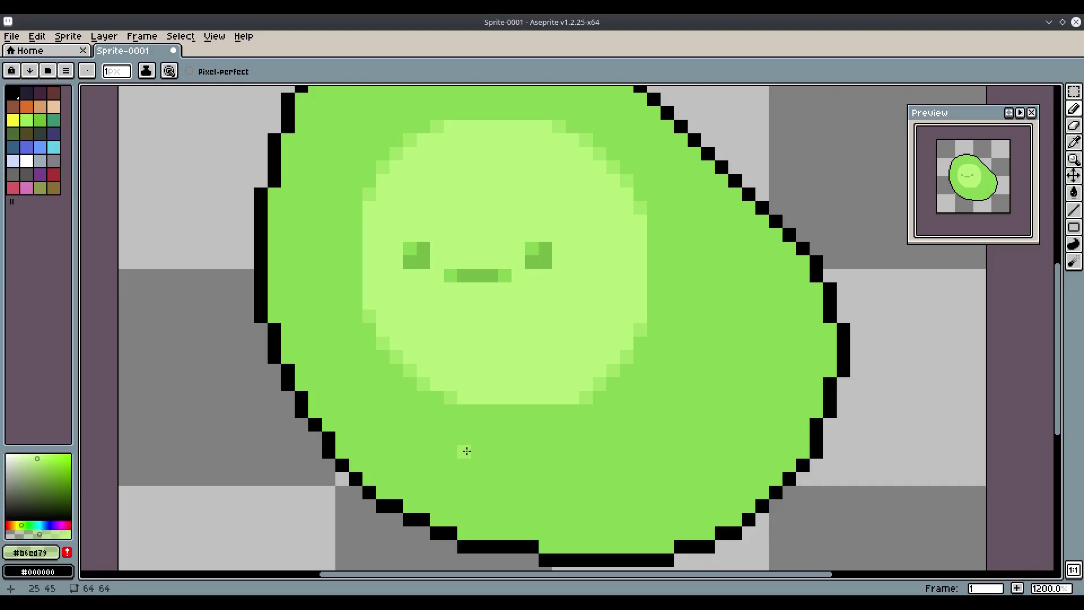
Step: Sample the body green #86d351 and darken it to about HSV 95°, 61, 75
key(i)
click(401, 464)
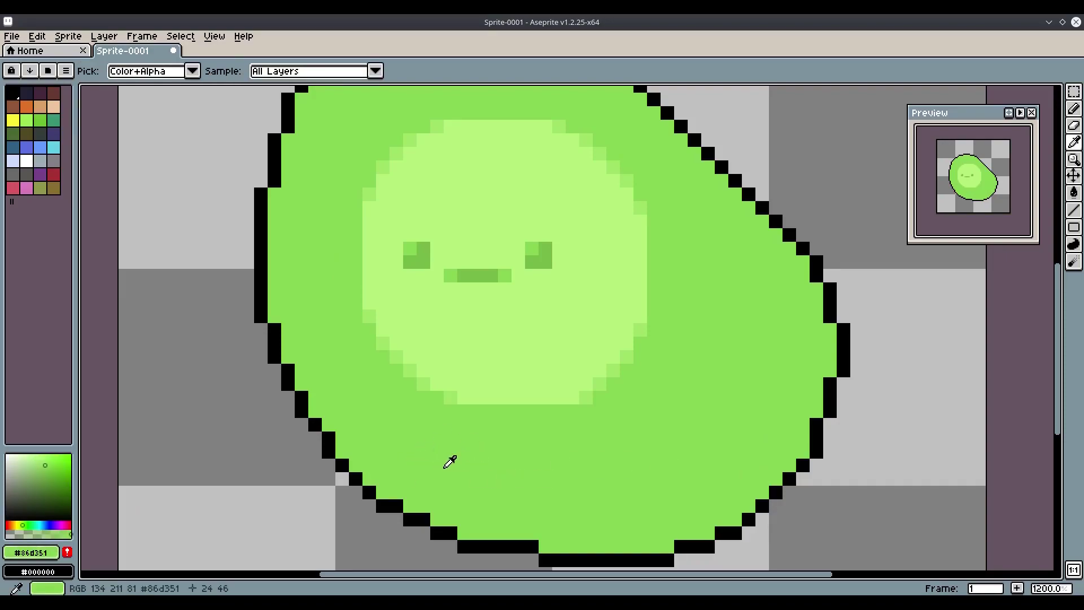
click(50, 465)
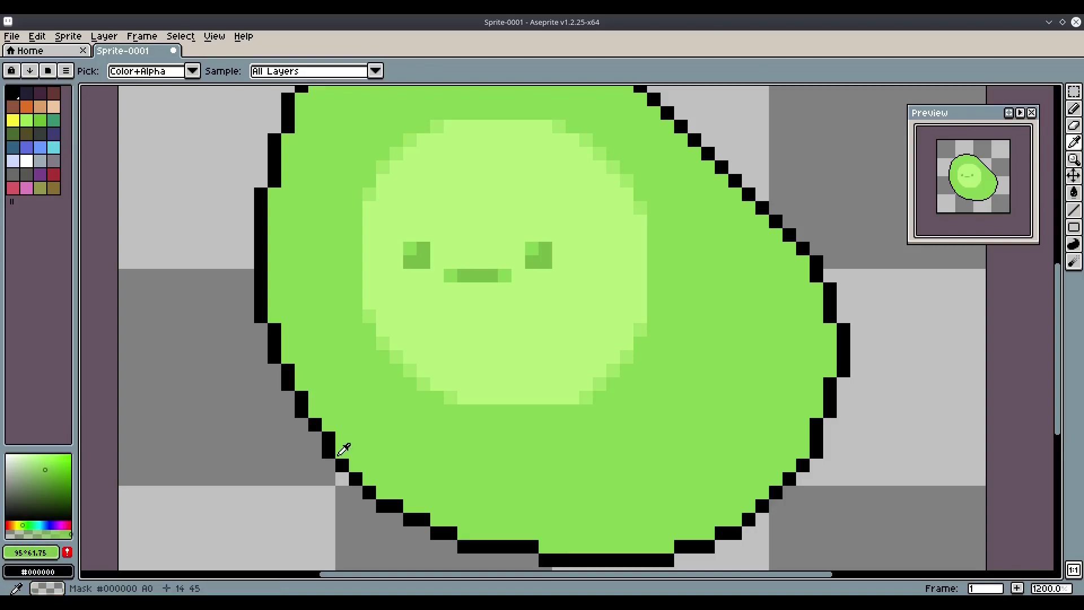
Step: Shade the lower edge of the body with single darker green pixels in the stair-step corners inside the outline
key(b)
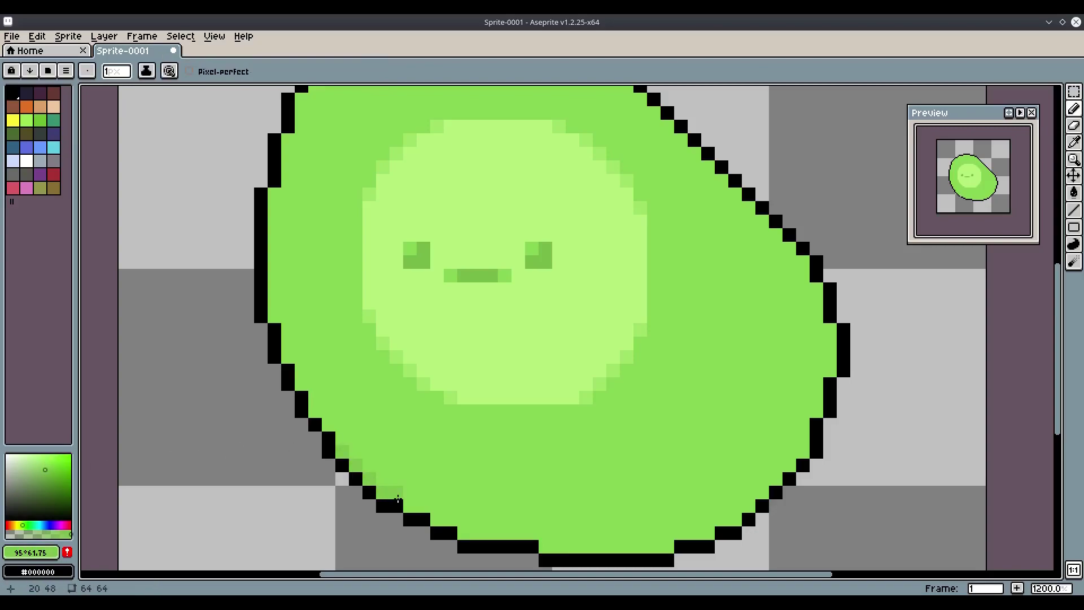
click(410, 507)
click(437, 520)
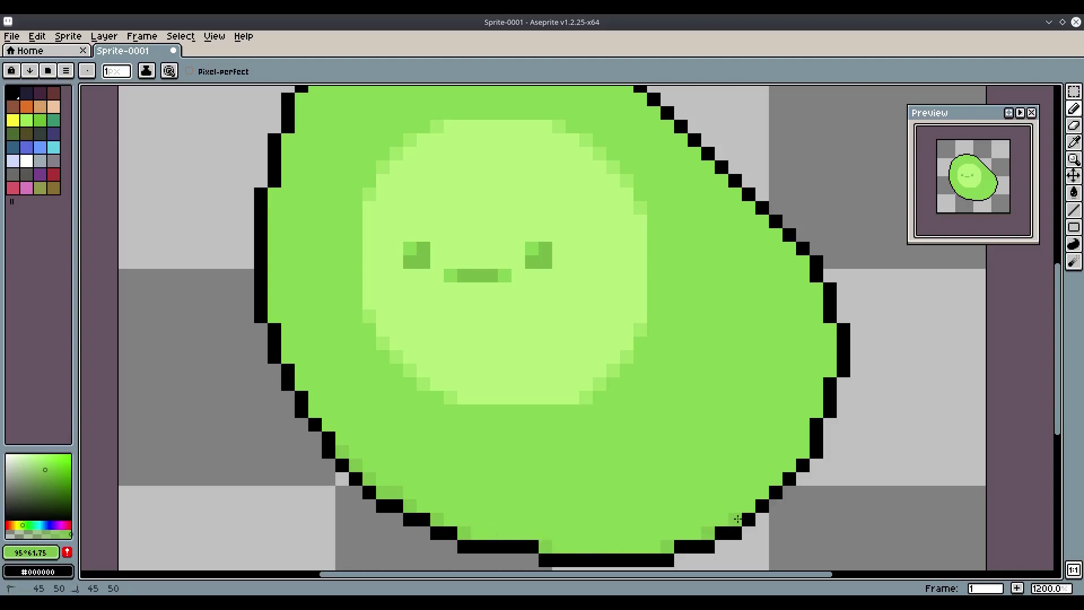
click(750, 508)
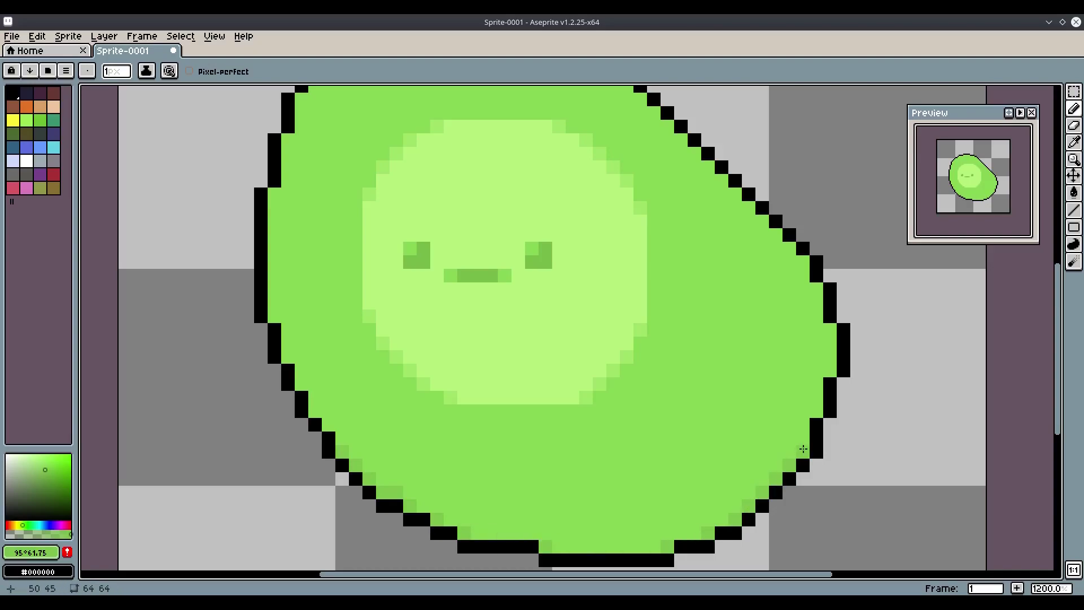
Step: Add single darker green pixels in the outline's inner stair-step corners along the body's right and left sides
click(830, 371)
click(829, 330)
click(315, 424)
click(329, 425)
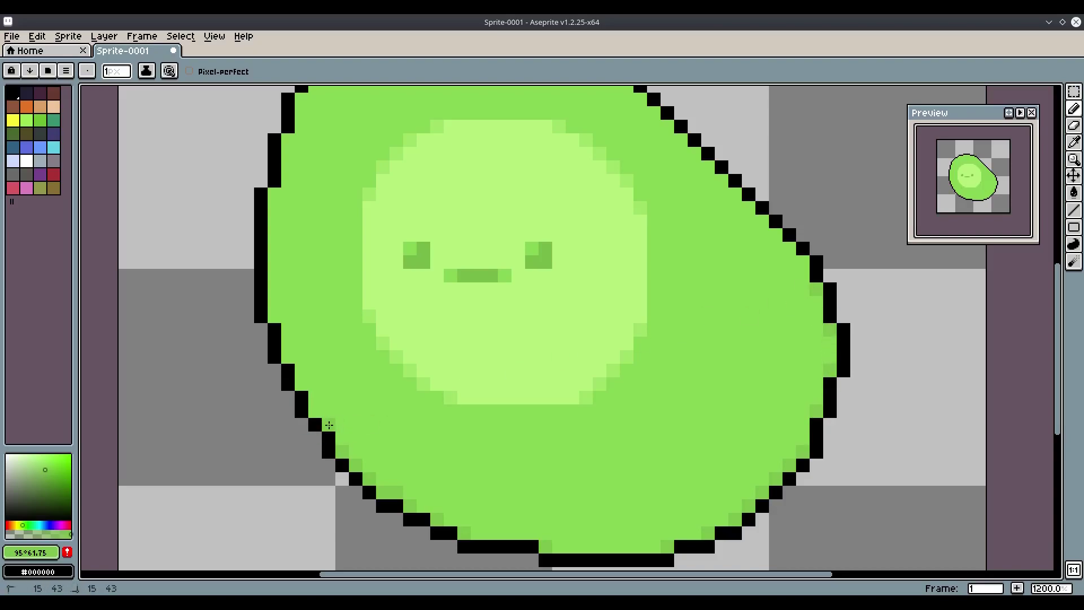
click(315, 411)
right_click(304, 399)
Step: Shade the body's upper edge with single darker green pixels in the inner stair-step corners of the outline
scroll(269, 320, down, 7)
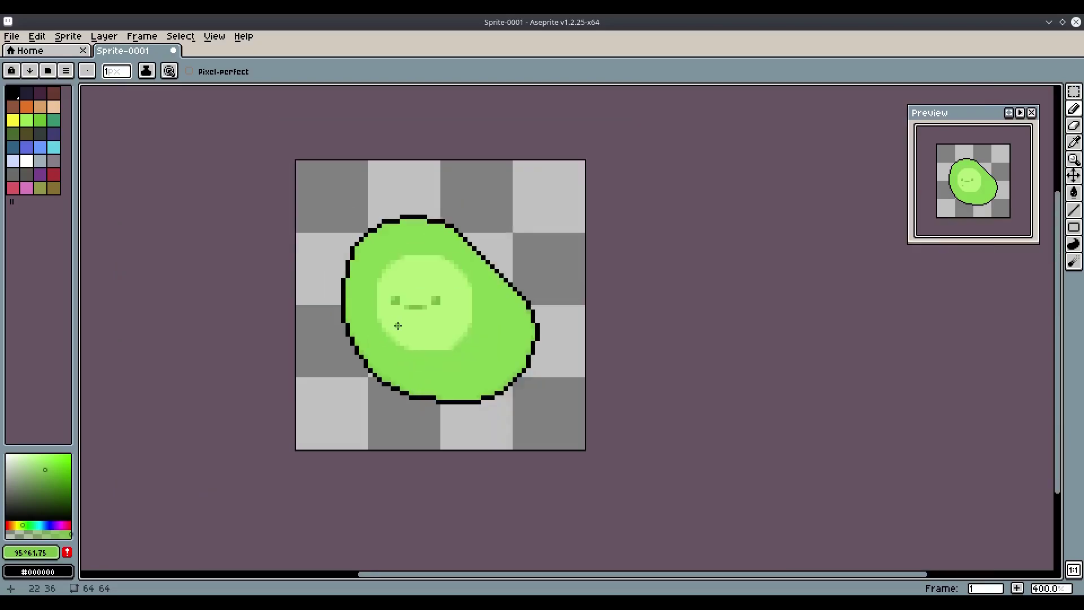
scroll(491, 337, up, 3)
scroll(457, 328, up, 3)
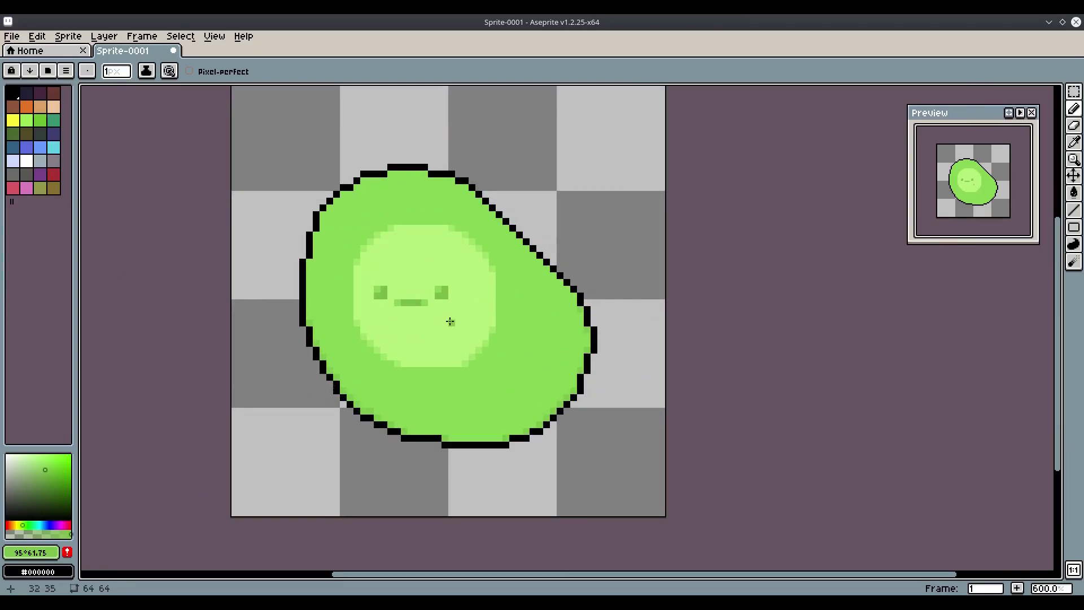
scroll(503, 175, up, 2)
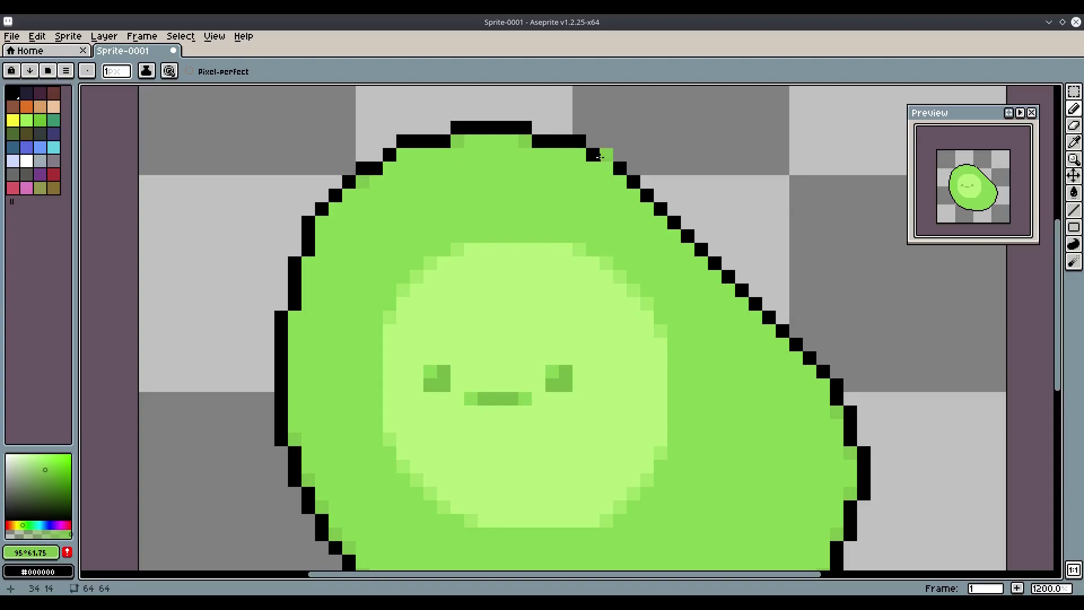
scroll(508, 282, down, 5)
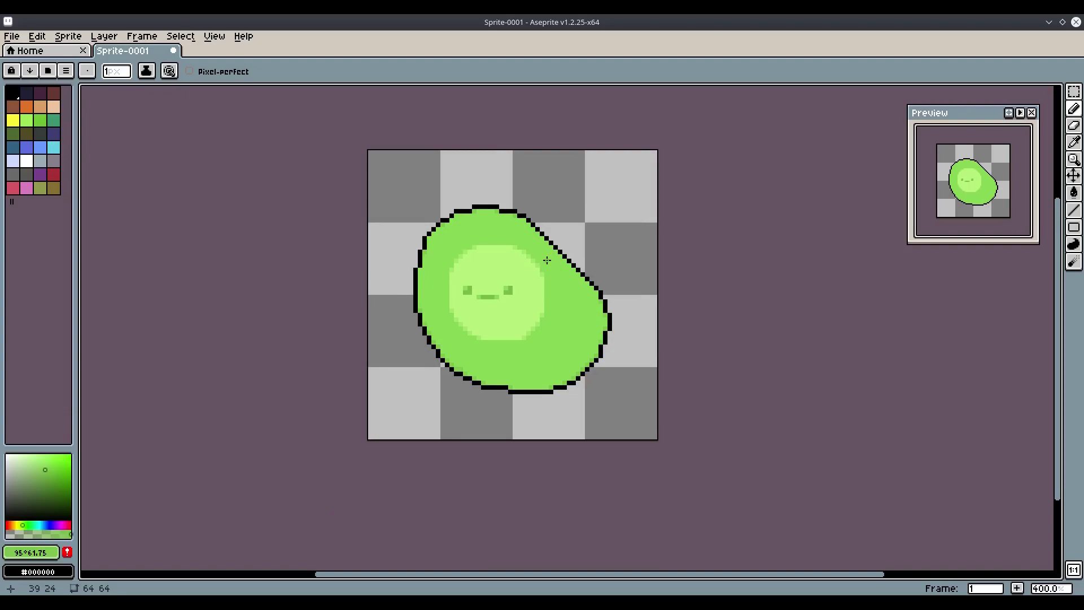
scroll(543, 282, down, 2)
scroll(541, 262, up, 3)
scroll(541, 262, up, 1)
Step: Sample the outline's black #000000 and thicken the lower-left outline with an extra row of pixels on its outer side
key(p)
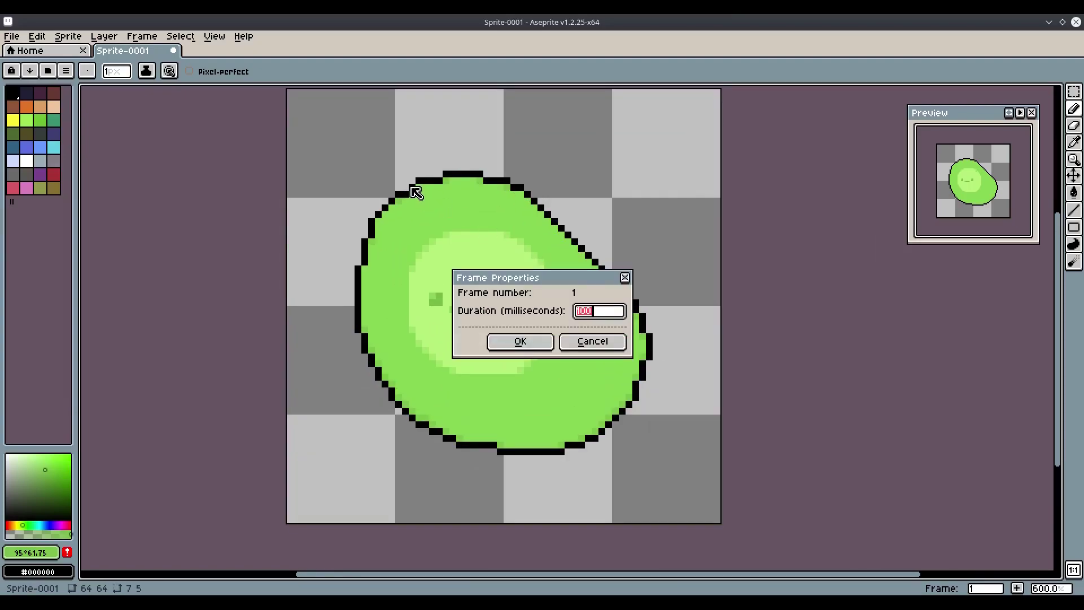
key(Escape)
key(i)
scroll(382, 230, up, 1)
click(359, 238)
scroll(359, 238, up, 2)
key(b)
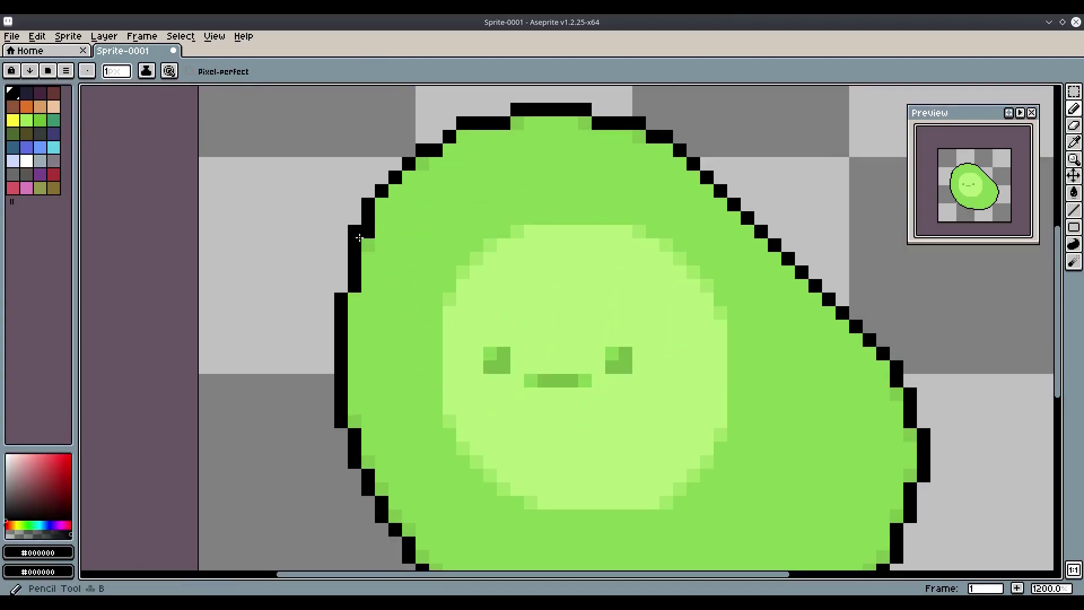
click(368, 189)
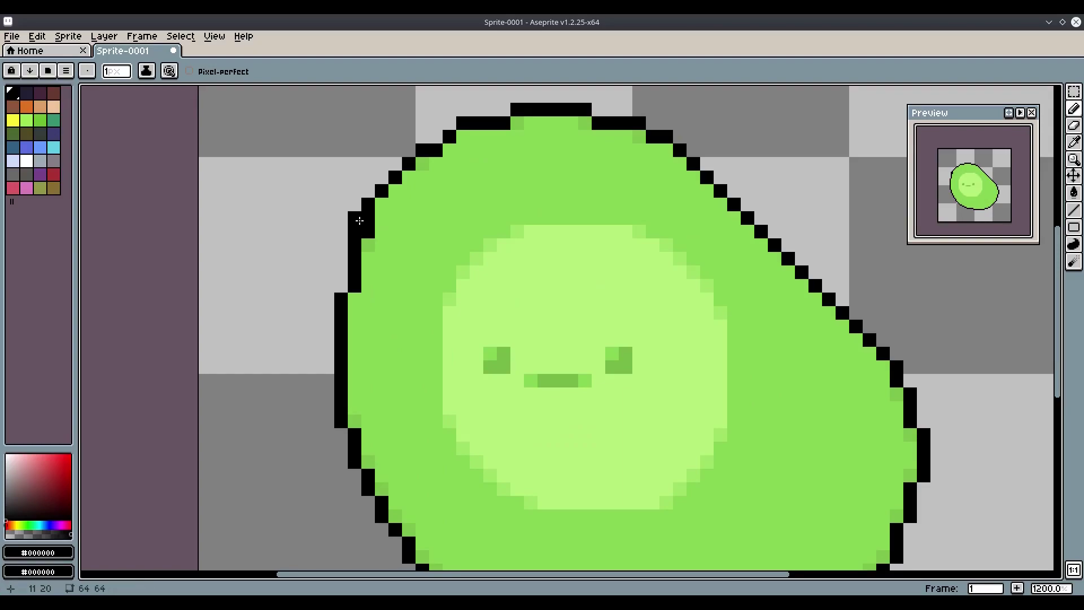
drag(406, 363, 396, 238)
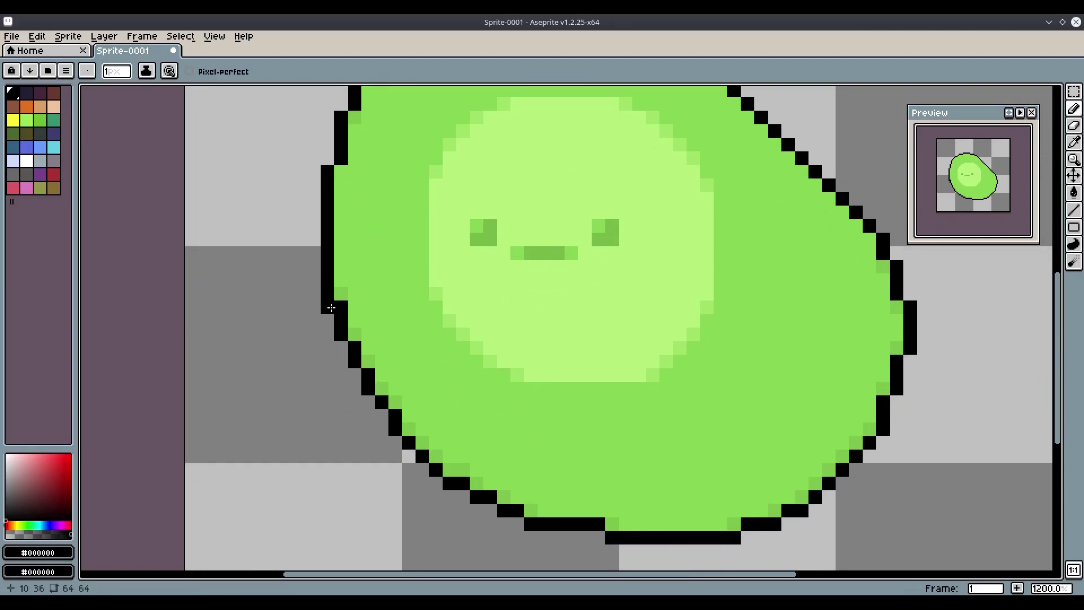
mouse_move(331, 308)
mouse_down()
mouse_move(355, 387)
mouse_move(437, 481)
mouse_up()
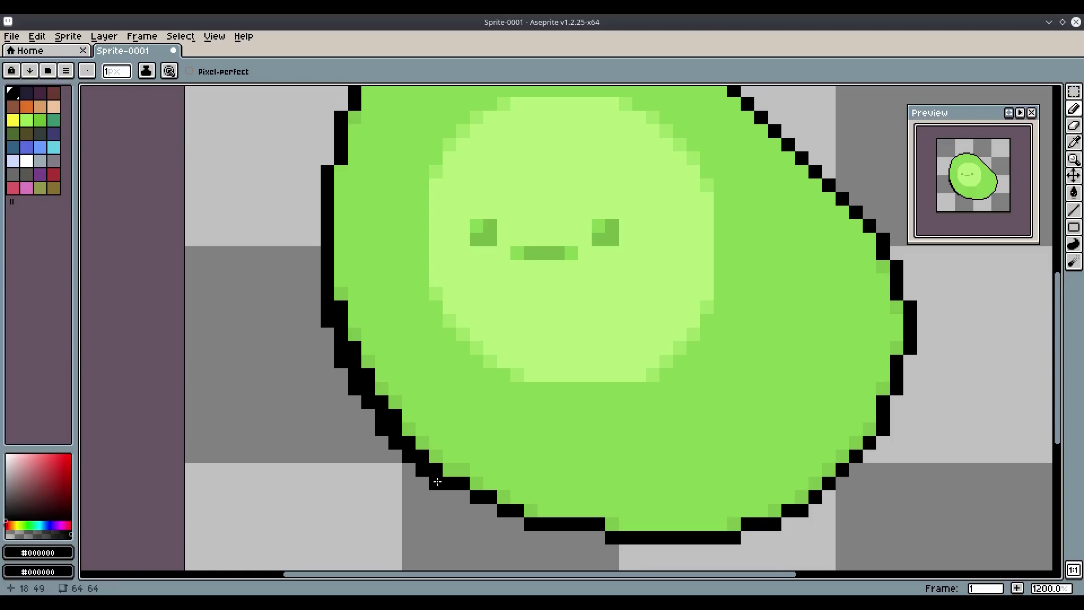
Step: Continue the thicker black outline along the body's underside and up its lower-right edge
click(487, 507)
mouse_move(514, 522)
mouse_down()
mouse_move(452, 497)
mouse_move(532, 534)
mouse_move(518, 534)
mouse_move(598, 539)
mouse_move(567, 553)
mouse_move(735, 557)
mouse_move(813, 511)
mouse_move(873, 453)
mouse_move(896, 403)
mouse_up()
click(478, 508)
click(452, 497)
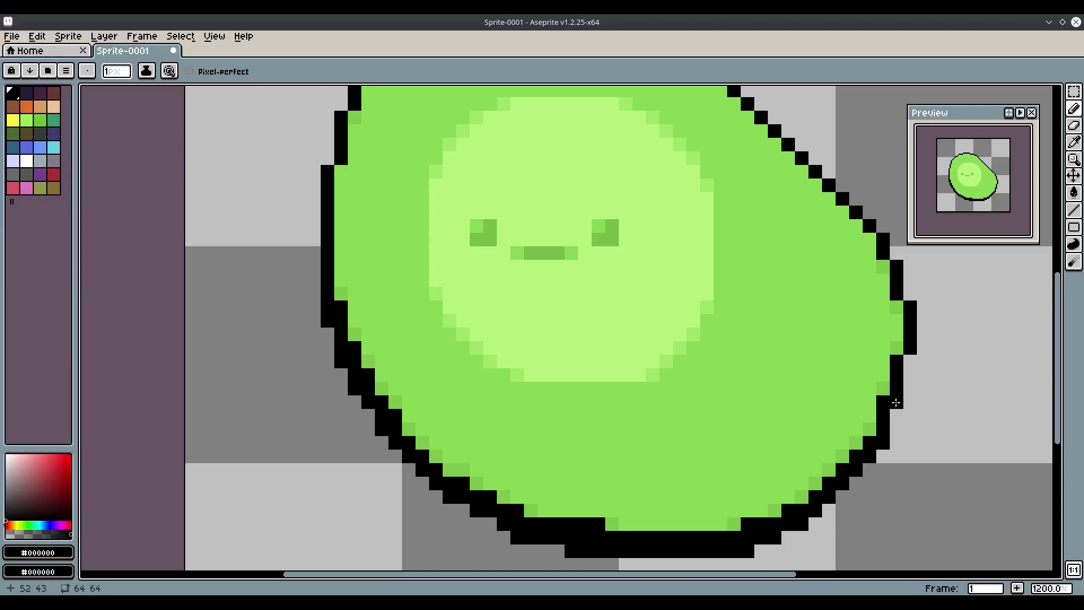
click(912, 361)
Step: Repaint the extra inner outline pixels at the bottom in body green #86d351, and shade the new corner with #7bc14b
scroll(912, 294, down, 5)
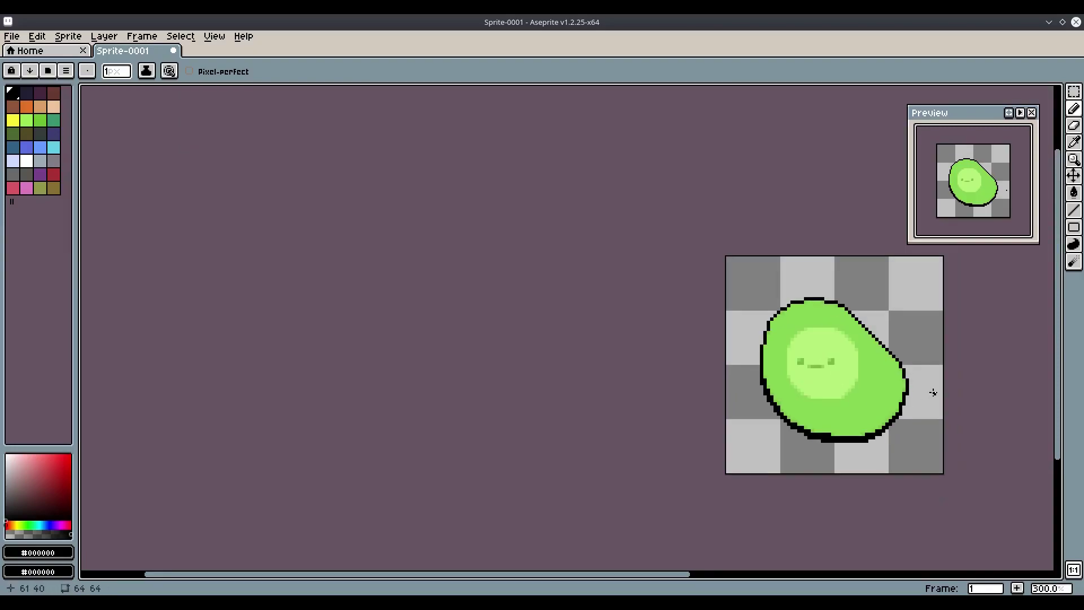
scroll(806, 368, up, 3)
scroll(542, 426, up, 2)
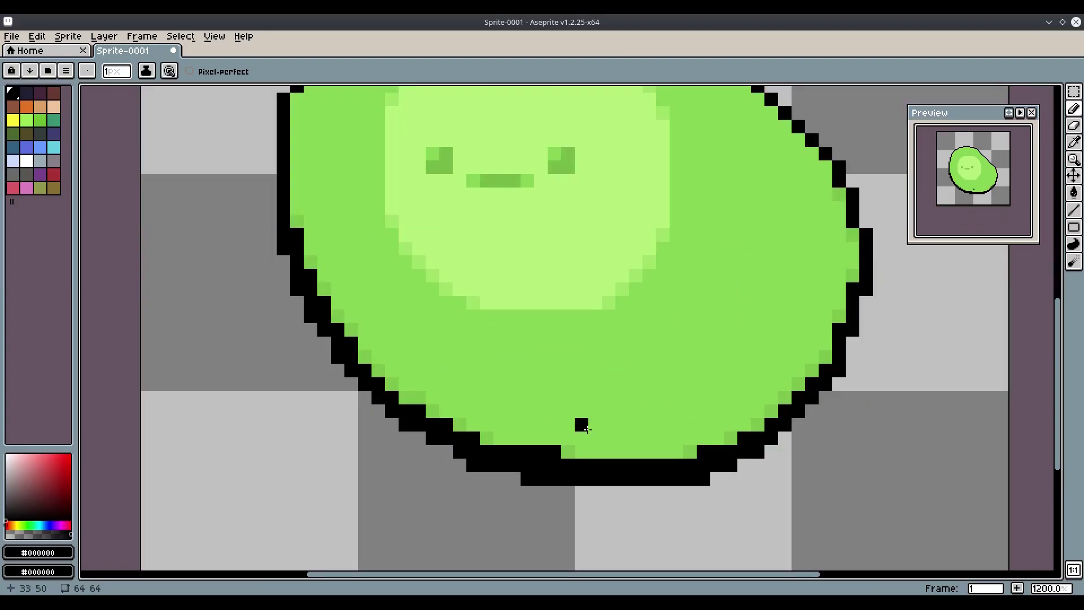
alt+click(555, 455)
drag(534, 453, 570, 453)
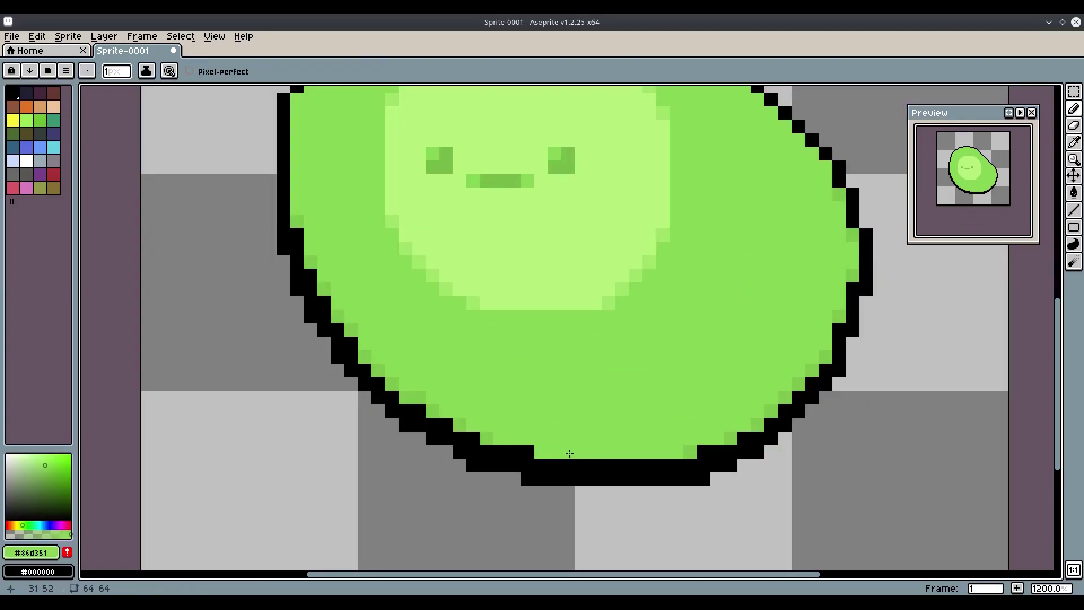
key(p)
key(Escape)
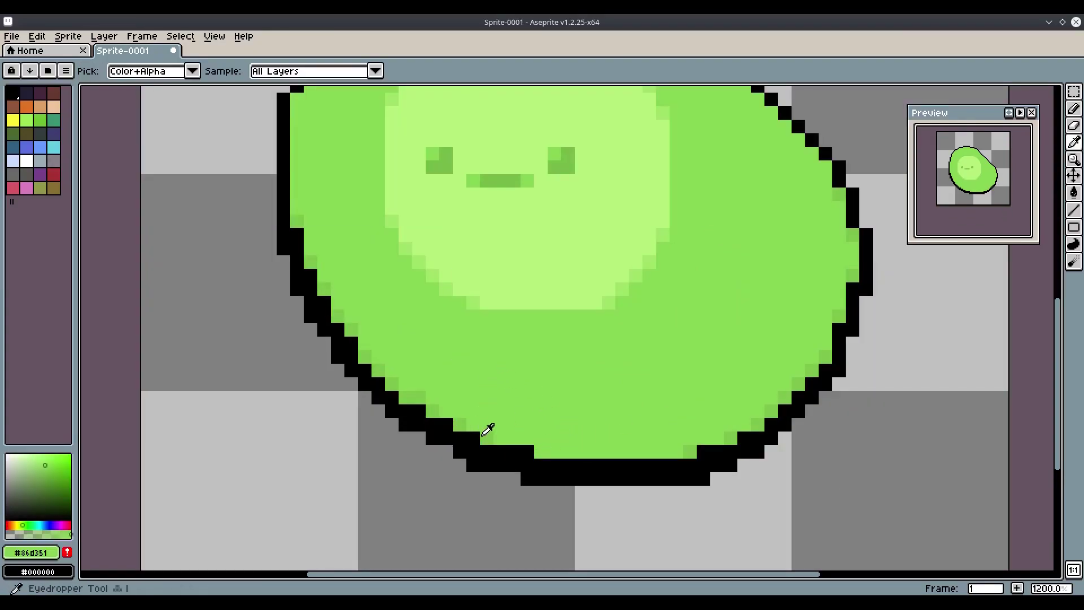
alt+click(484, 437)
scroll(542, 451, down, 8)
scroll(666, 400, up, 4)
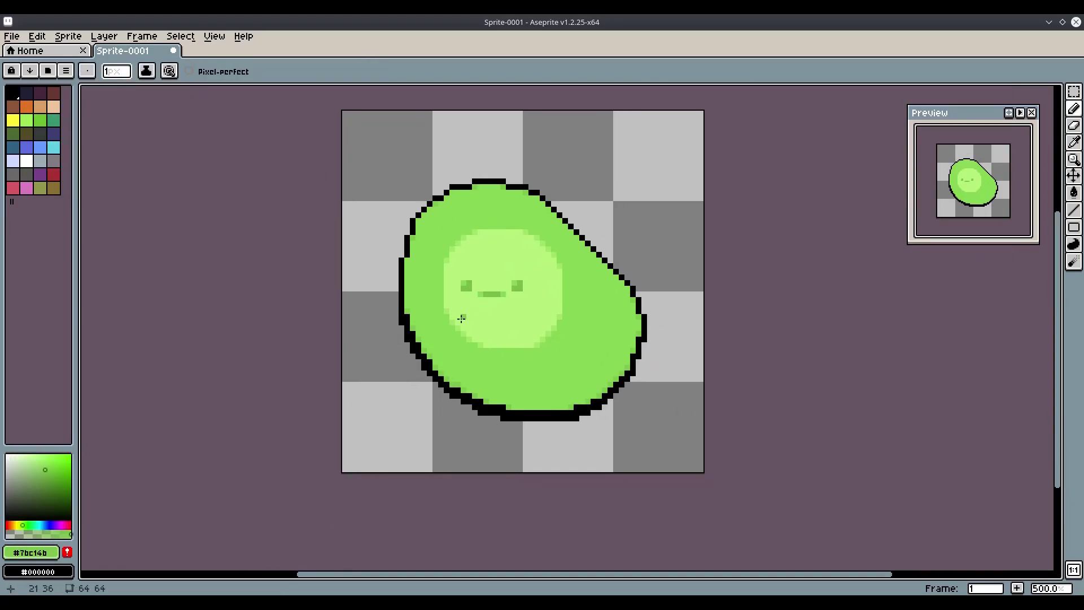
Step: Sample the mouth's dark green #75b947 and paint both end pixels of the mouth with it
drag(481, 305, 465, 329)
scroll(474, 327, down, 2)
scroll(481, 301, up, 6)
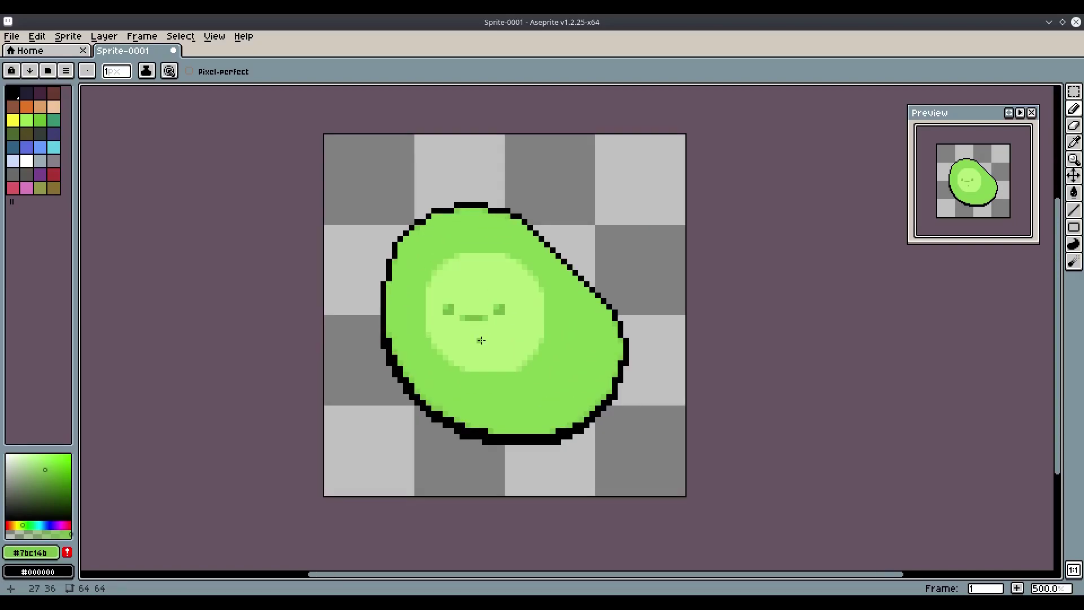
click(480, 293)
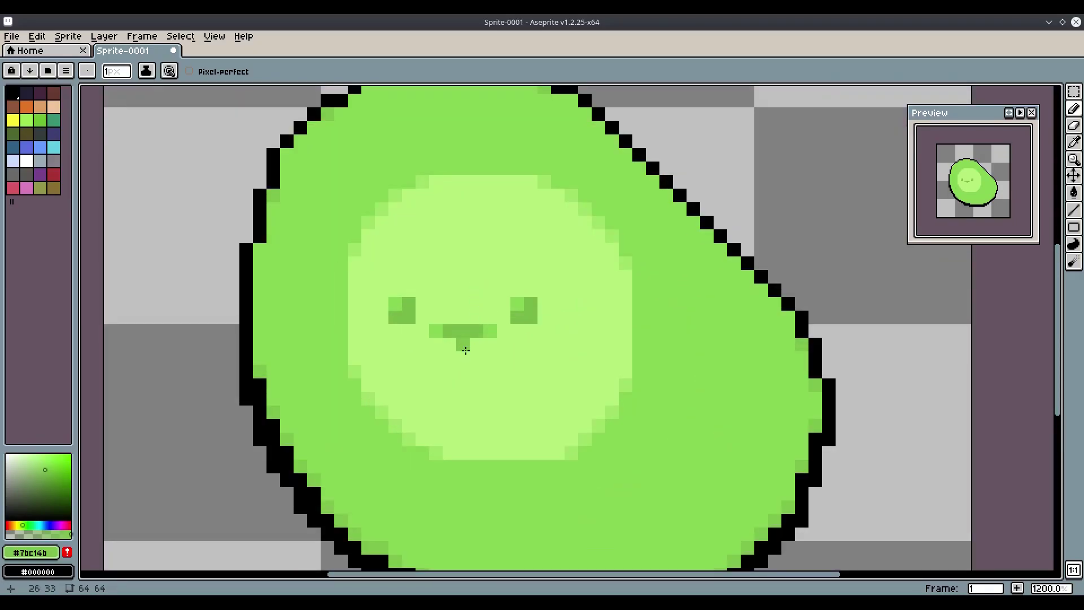
key(i)
click(461, 332)
key(v)
key(c)
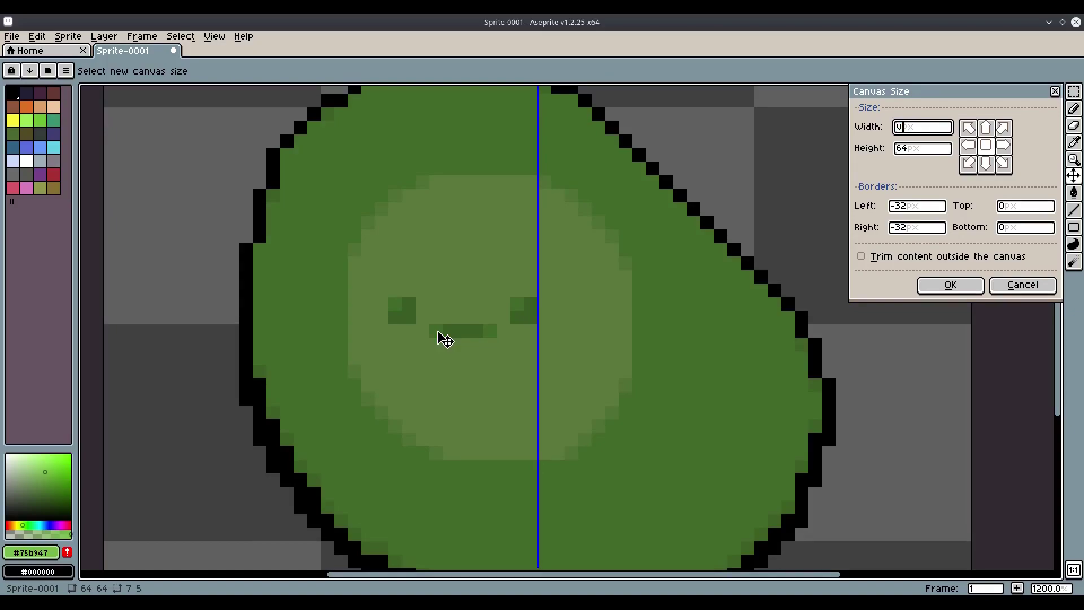
click(931, 285)
key(b)
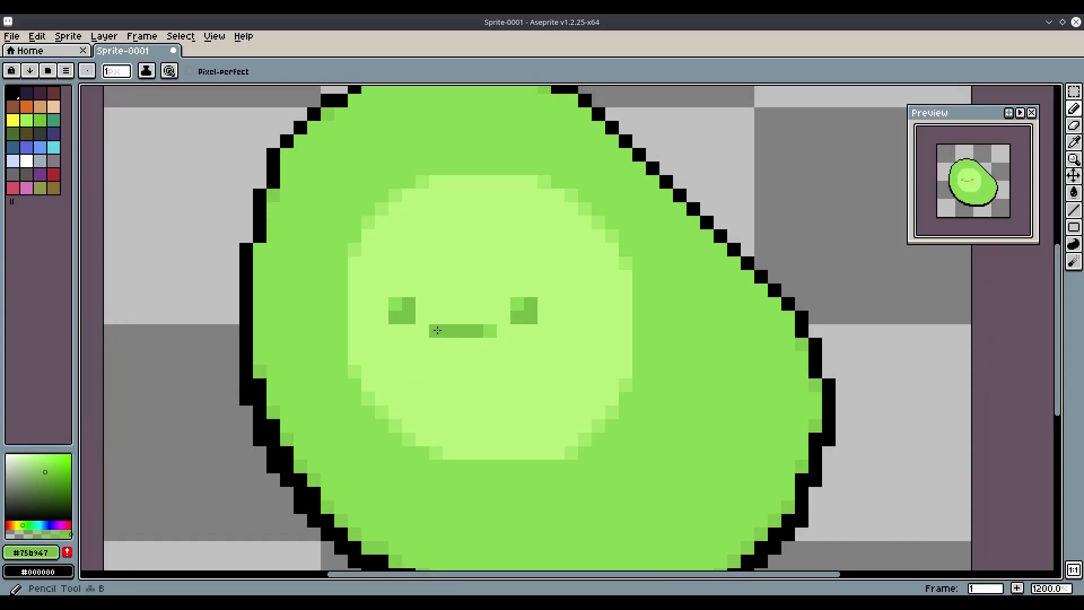
mouse_move(489, 331)
mouse_down()
mouse_move(559, 295)
mouse_move(450, 329)
mouse_move(476, 329)
mouse_up()
Step: Sample the eye corner's green #86d351, lower its opacity to about half, and soften the ends of the mouth
alt+click(530, 298)
scroll(476, 329, down, 8)
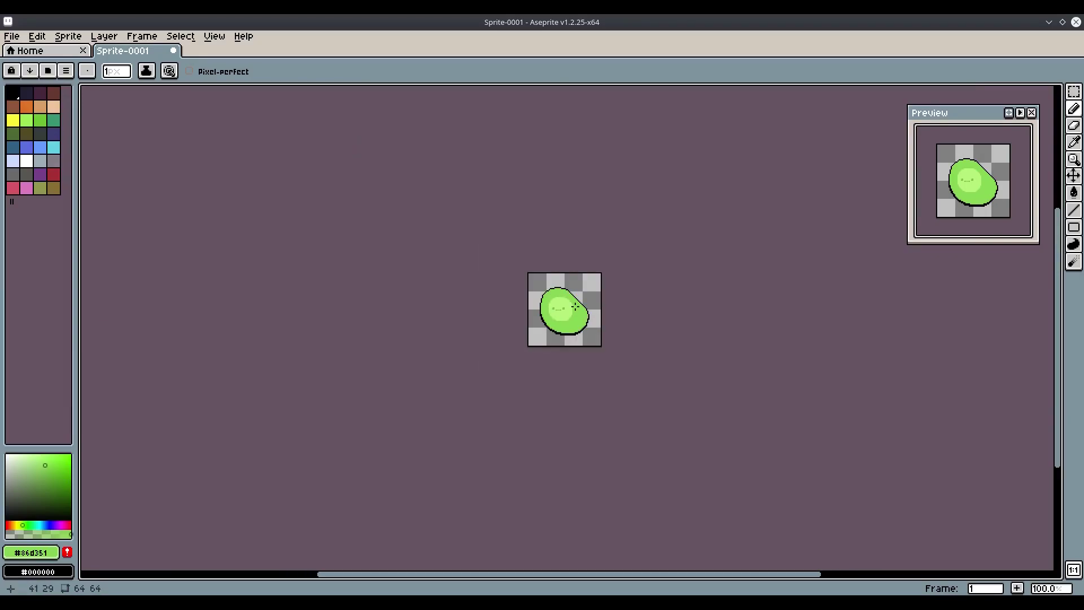
key(ctrl+z)
scroll(480, 329, up, 8)
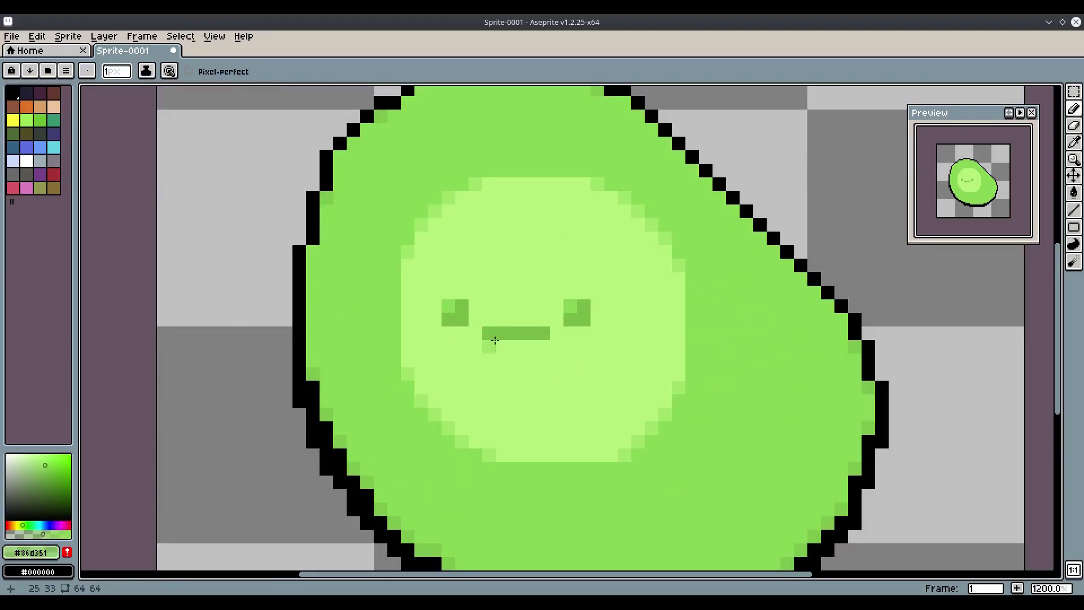
scroll(564, 335, down, 6)
drag(628, 331, 545, 282)
scroll(591, 319, up, 4)
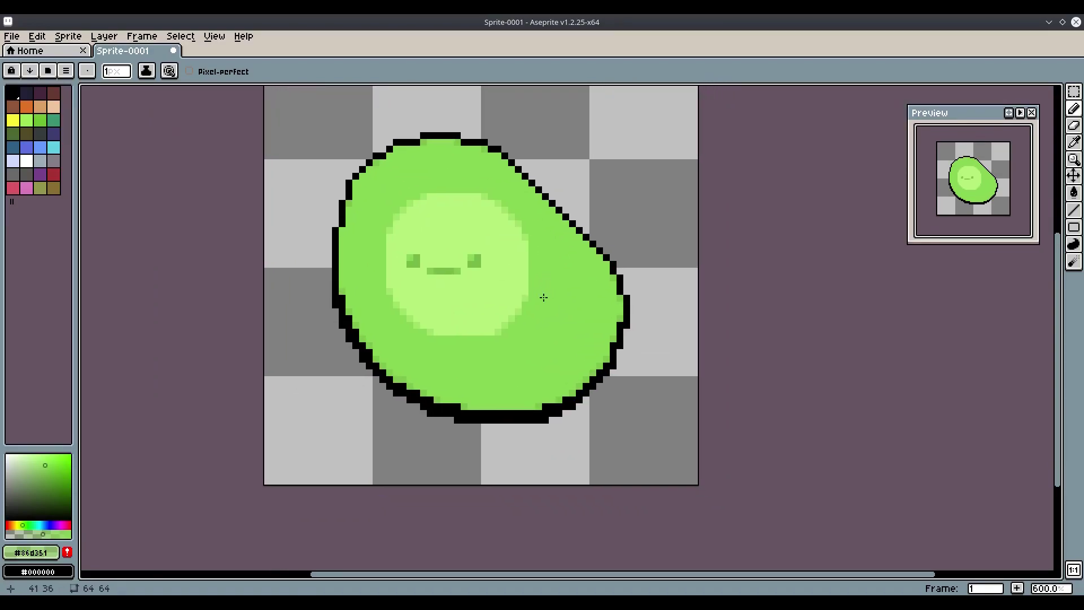
Step: Erase the extra outer row of black outline pixels along the body's lower-left edge and underside
scroll(544, 297, down, 5)
scroll(542, 297, up, 5)
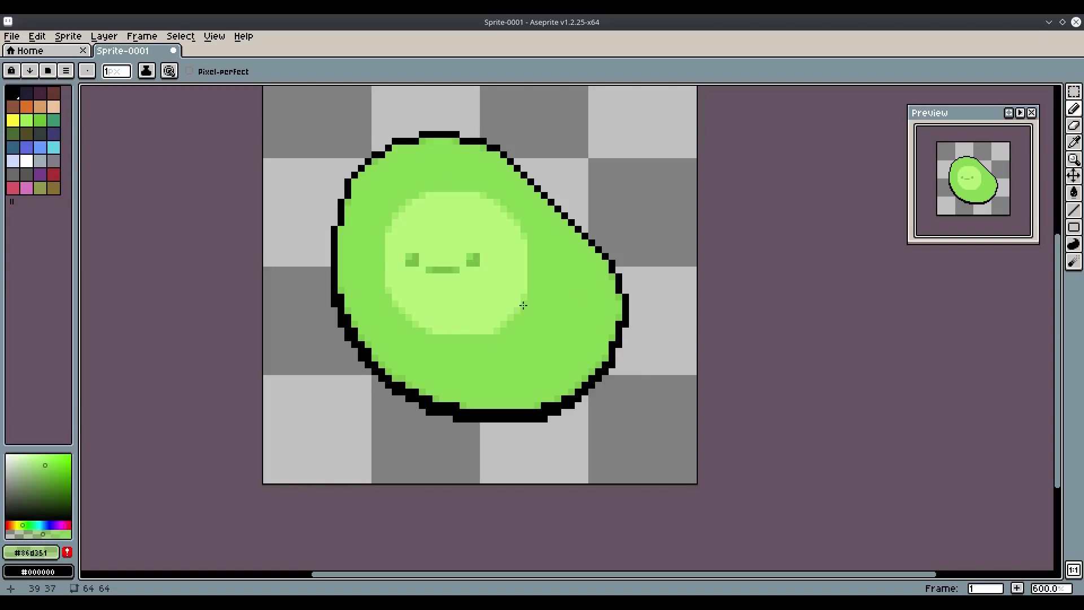
scroll(395, 316, up, 1)
scroll(299, 298, up, 2)
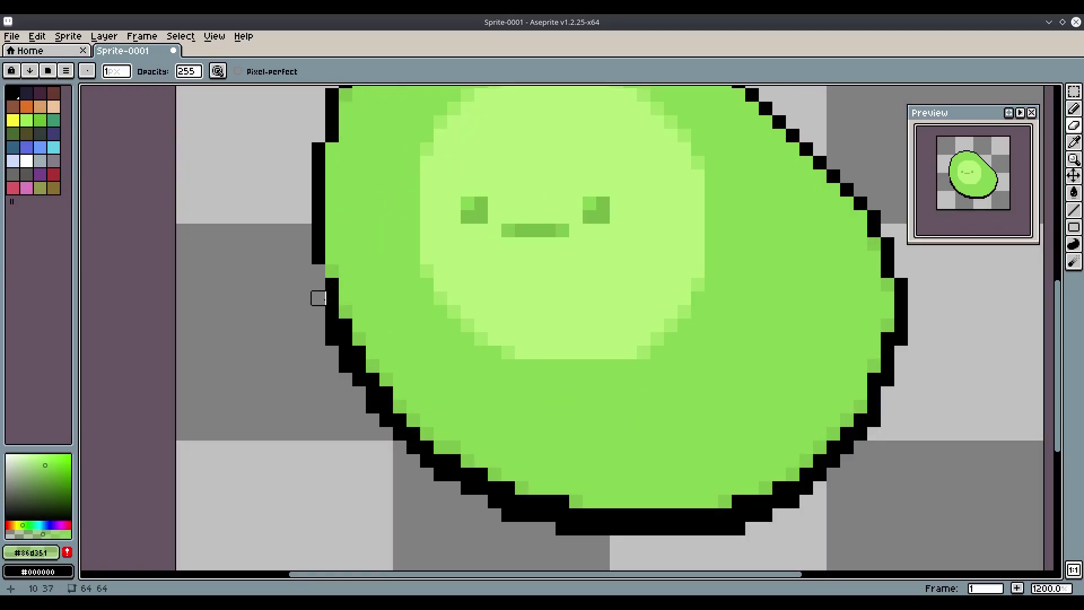
mouse_move(315, 286)
mouse_down()
mouse_move(332, 352)
mouse_move(346, 352)
mouse_move(345, 379)
mouse_move(373, 393)
mouse_move(400, 433)
mouse_up()
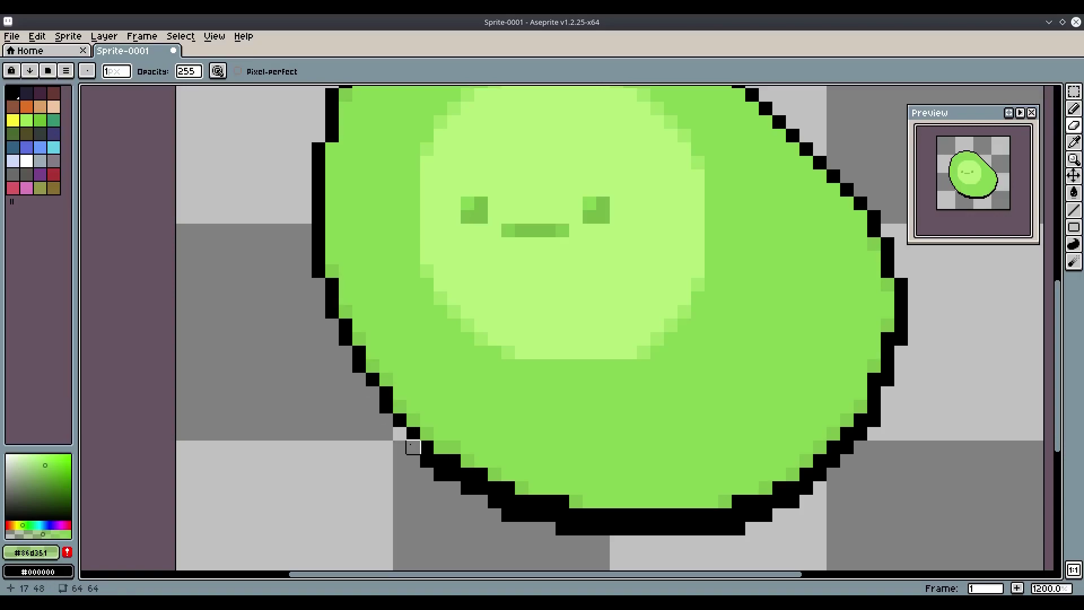
mouse_move(426, 473)
mouse_down()
mouse_move(454, 474)
mouse_move(468, 501)
mouse_move(454, 488)
mouse_move(508, 514)
mouse_move(685, 529)
mouse_move(629, 528)
mouse_up()
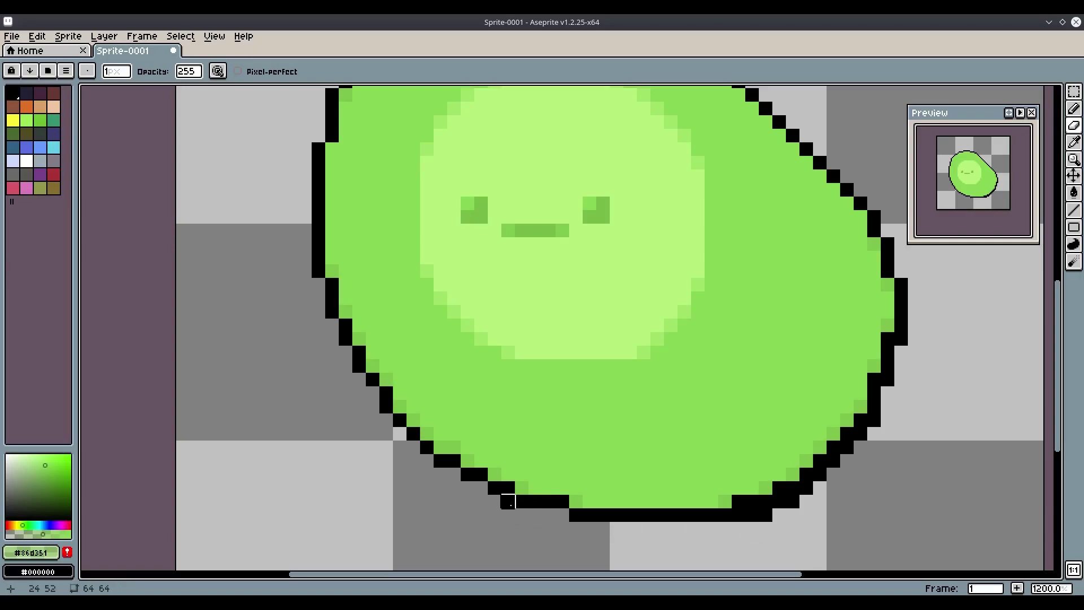
Step: Erase the remaining extra black pixels along the lower-right edge so the outline is one pixel thick
mouse_move(751, 515)
mouse_down()
mouse_move(778, 515)
mouse_move(860, 419)
mouse_up()
shift+click(874, 420)
click(888, 379)
click(901, 339)
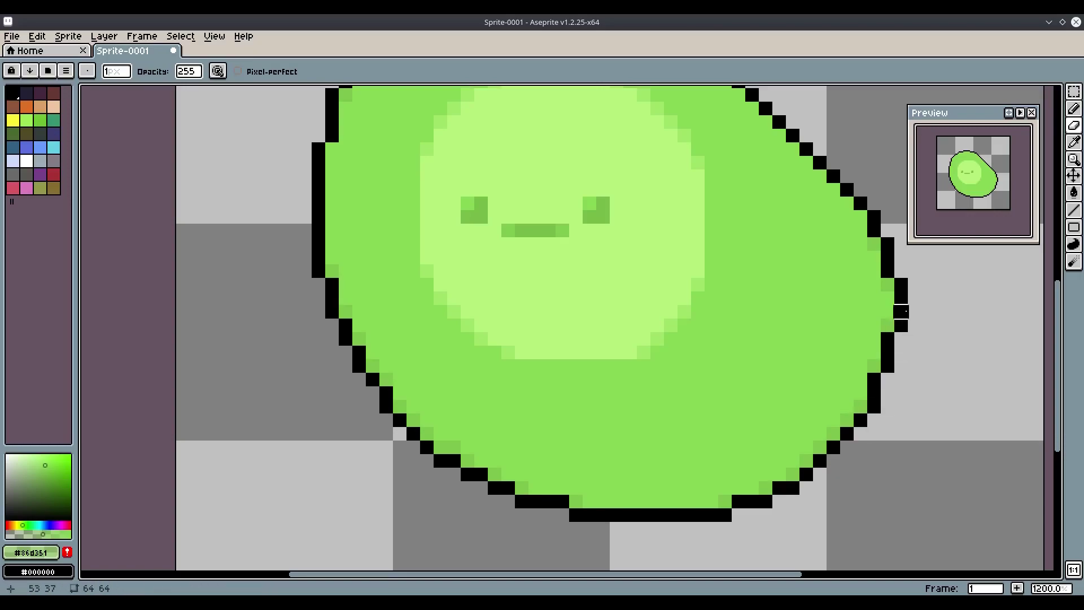
scroll(732, 352, down, 2)
mouse_move(732, 351)
mouse_down()
mouse_move(748, 351)
mouse_move(695, 367)
mouse_up()
scroll(694, 367, down, 1)
scroll(694, 368, up, 1)
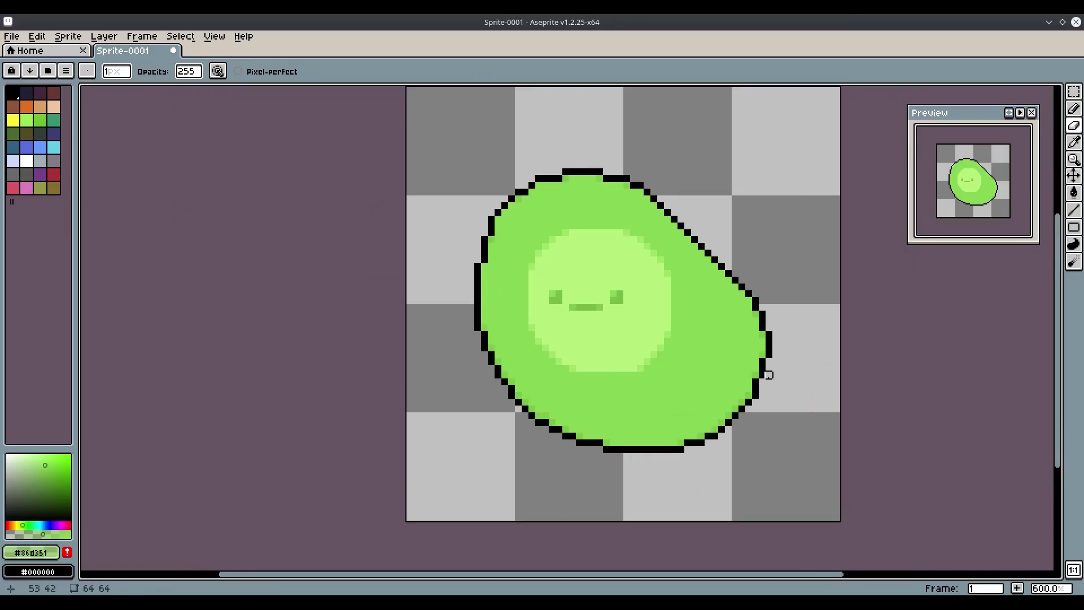
Step: Select a rectangular area of 64 × 50 px around the whole character
key(m)
drag(849, 463, 396, 130)
scroll(586, 328, right, 2)
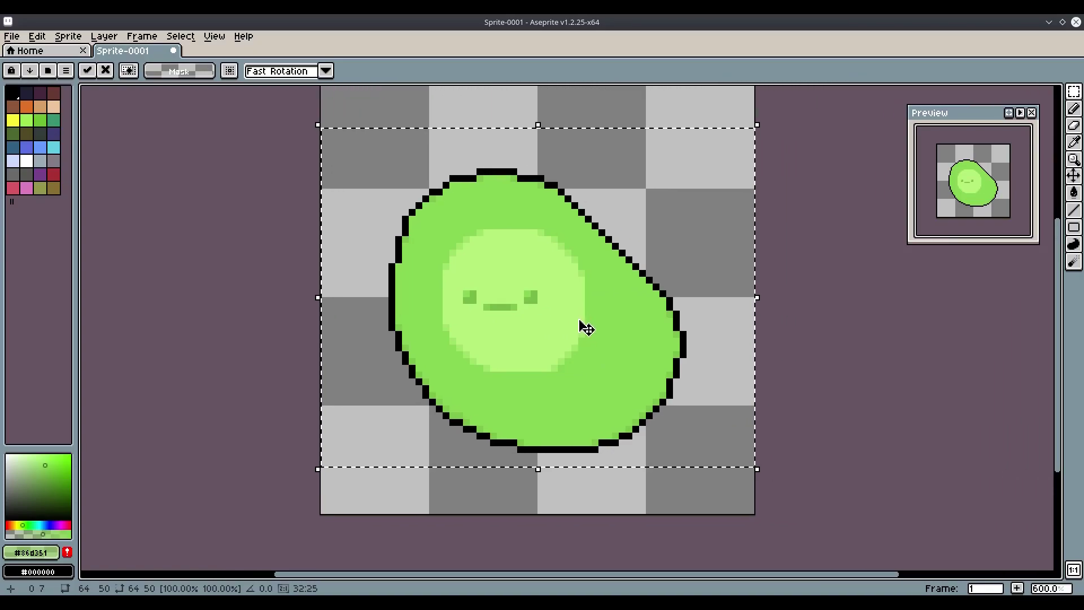
Step: Deselect the character, show a compact timeline below the canvas, and add a second frame with the same drawing
click(114, 243)
key(Tab)
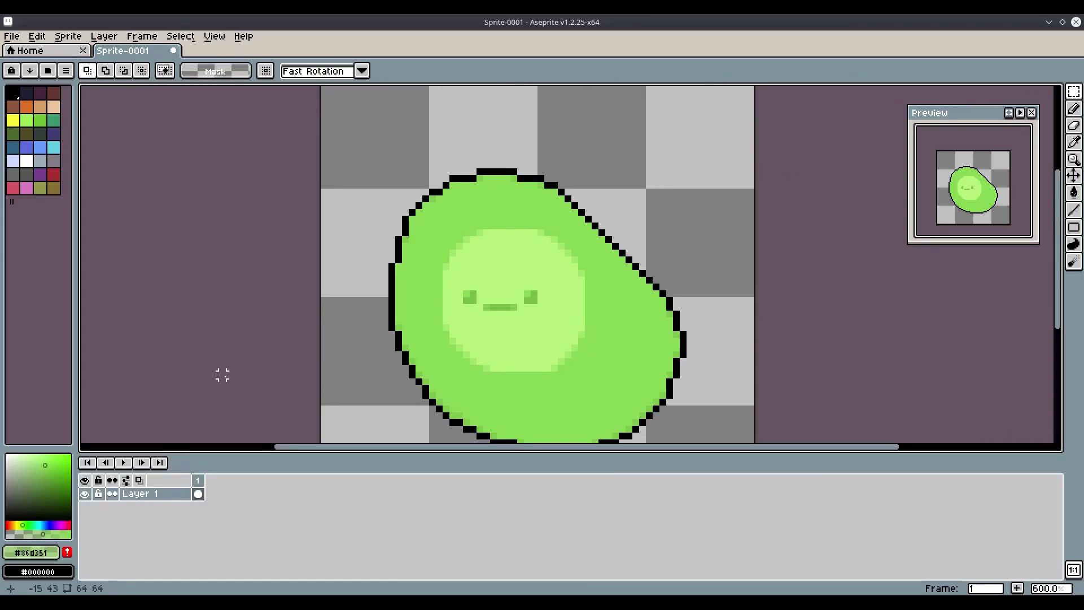
drag(282, 453, 285, 497)
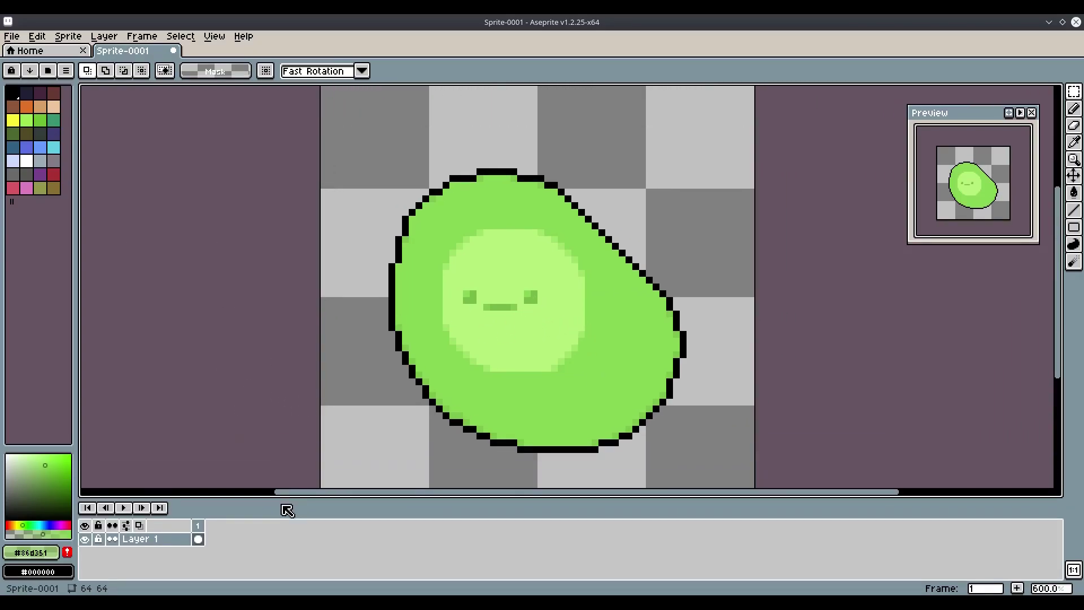
drag(216, 499, 225, 509)
drag(372, 402, 369, 364)
click(198, 548)
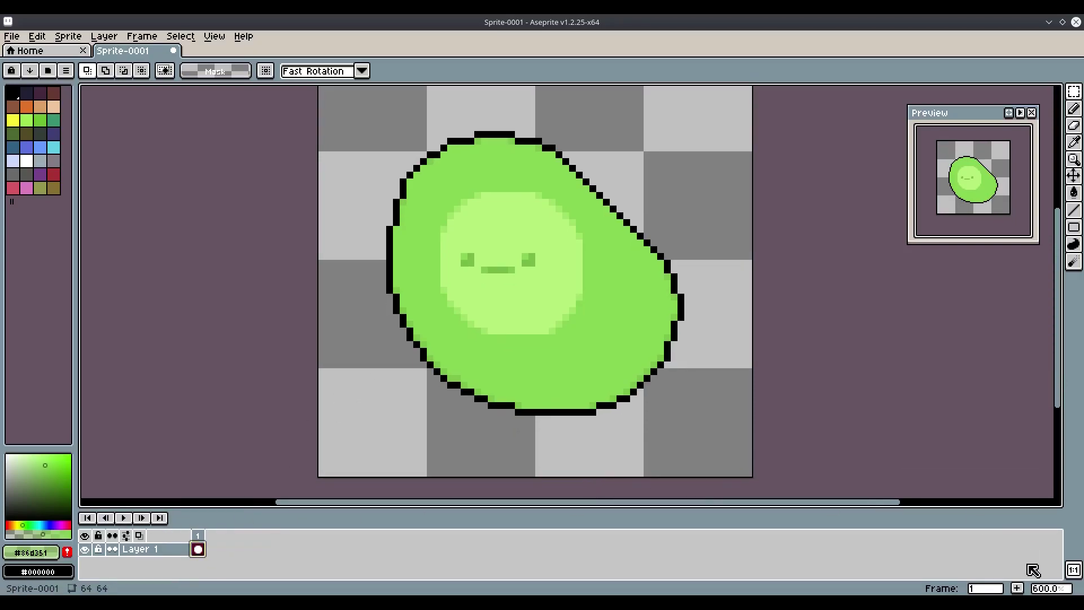
click(1020, 589)
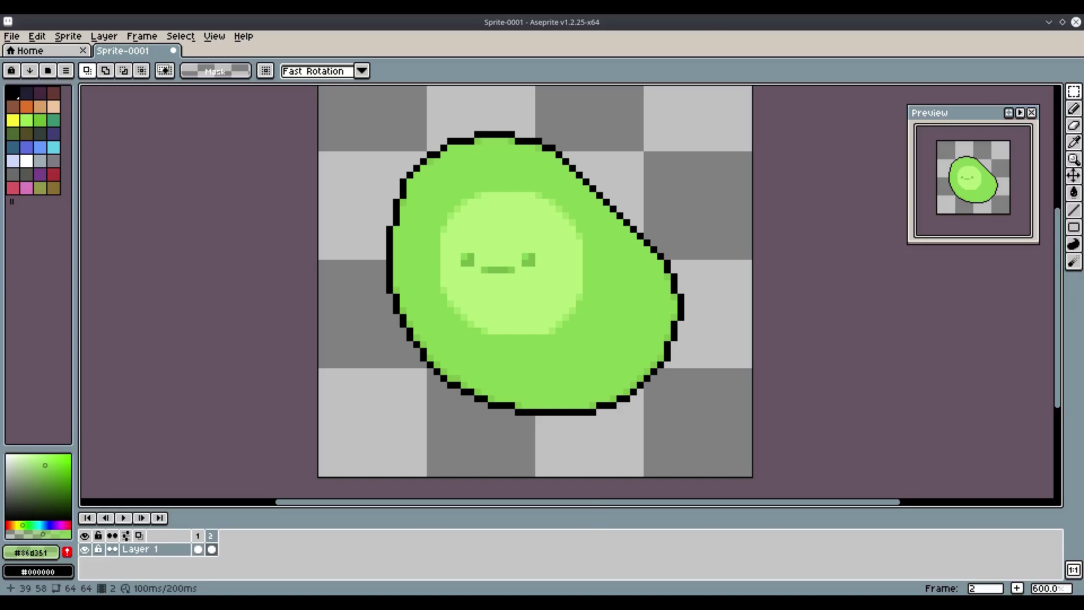
drag(565, 293, 556, 337)
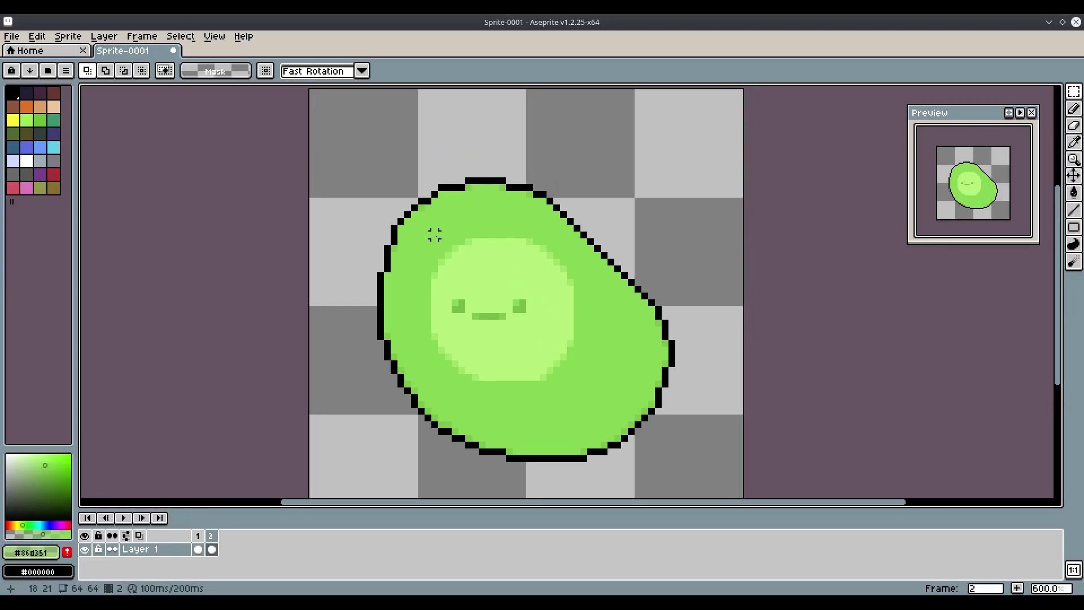
drag(428, 233, 583, 389)
key(Down)
click(180, 35)
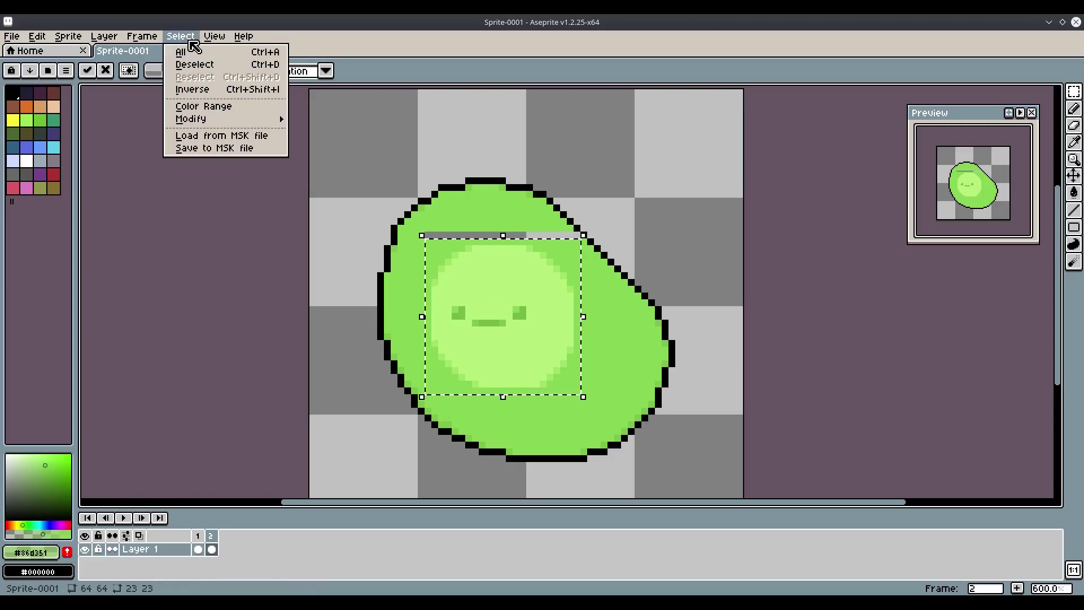
key(Escape)
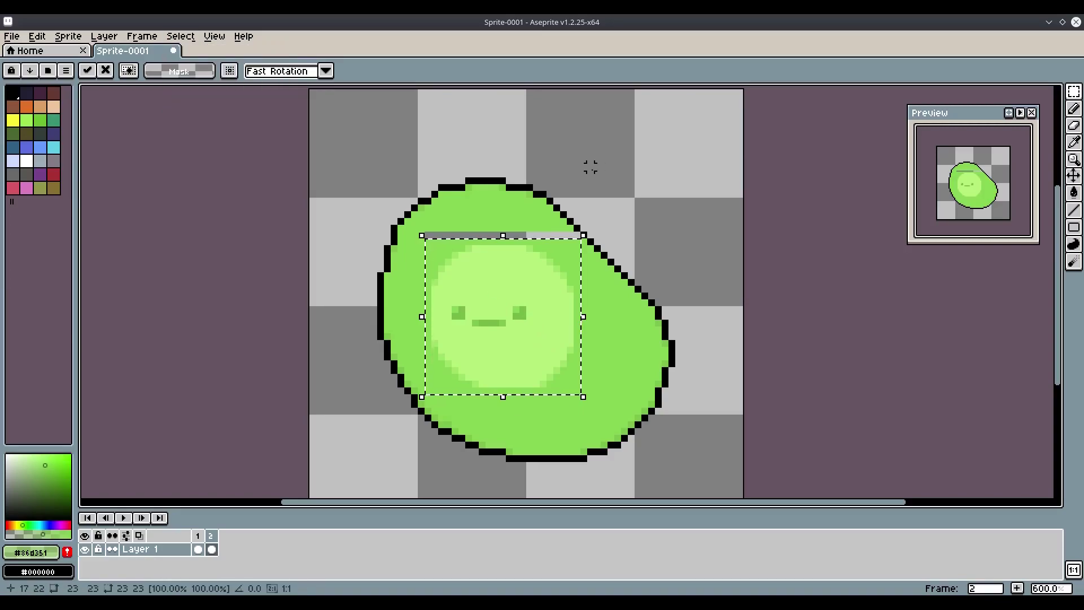
key(ctrl+z)
Step: Select the upper body together with the whole face on frame 2 and move them down one pixel
click(374, 154)
drag(333, 120, 685, 329)
key(Down)
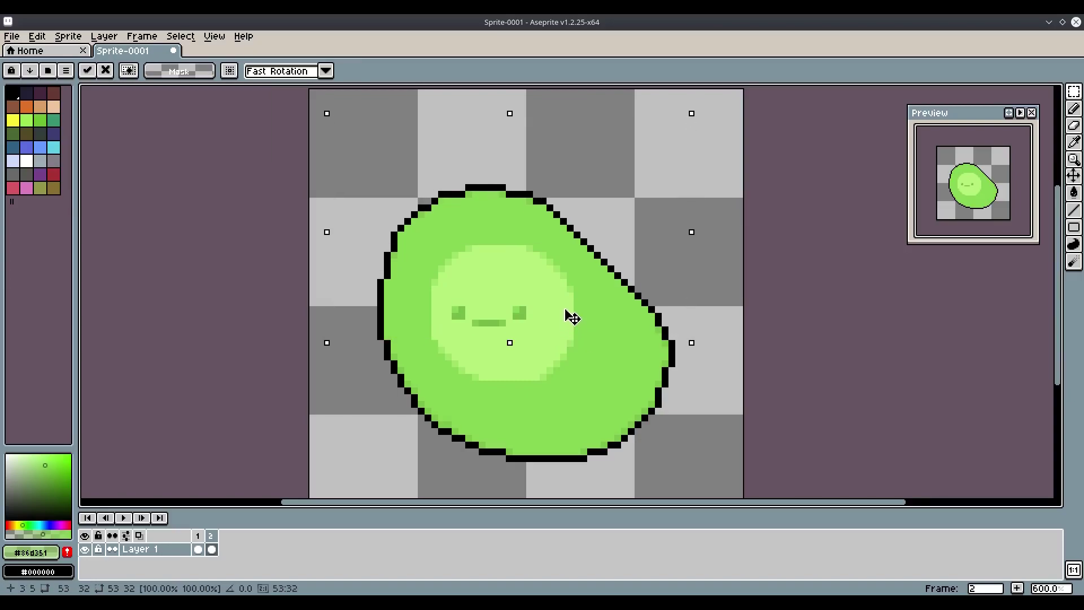
key(ctrl+z)
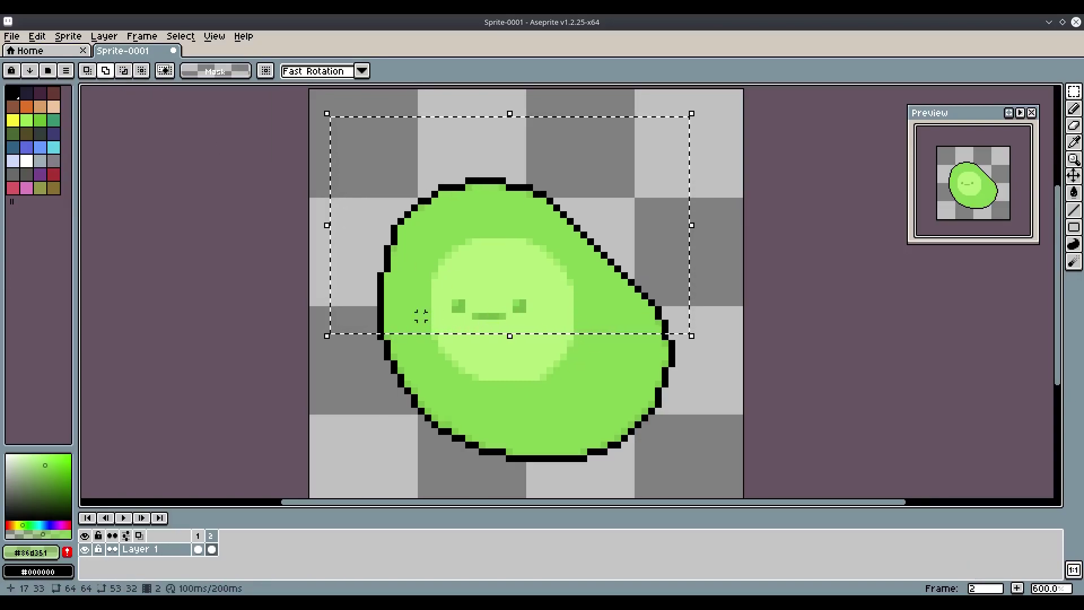
drag(421, 315, 605, 381)
drag(563, 327, 565, 336)
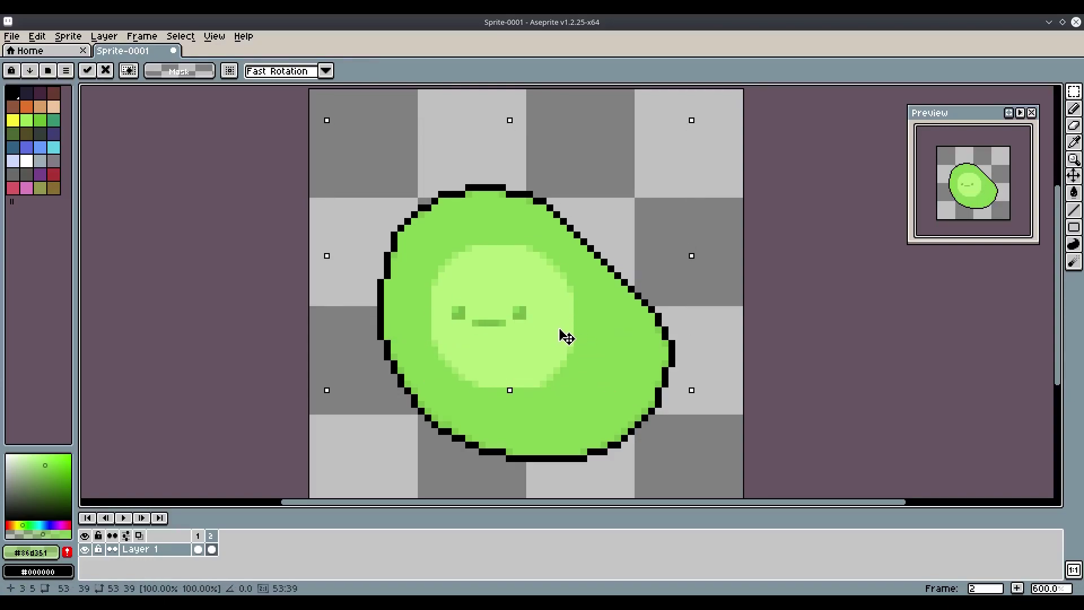
key(Return)
Step: Select the face circle on frame 2 in a 21 × 21 px area, move it up one pixel and deselect
drag(570, 384, 430, 243)
drag(513, 308, 518, 305)
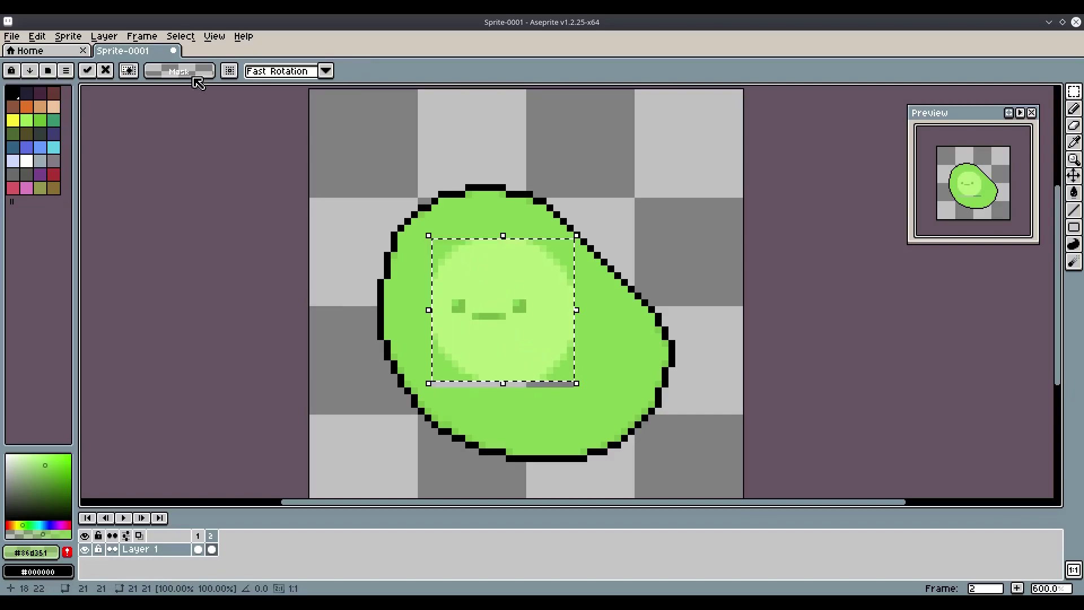
click(180, 35)
click(186, 65)
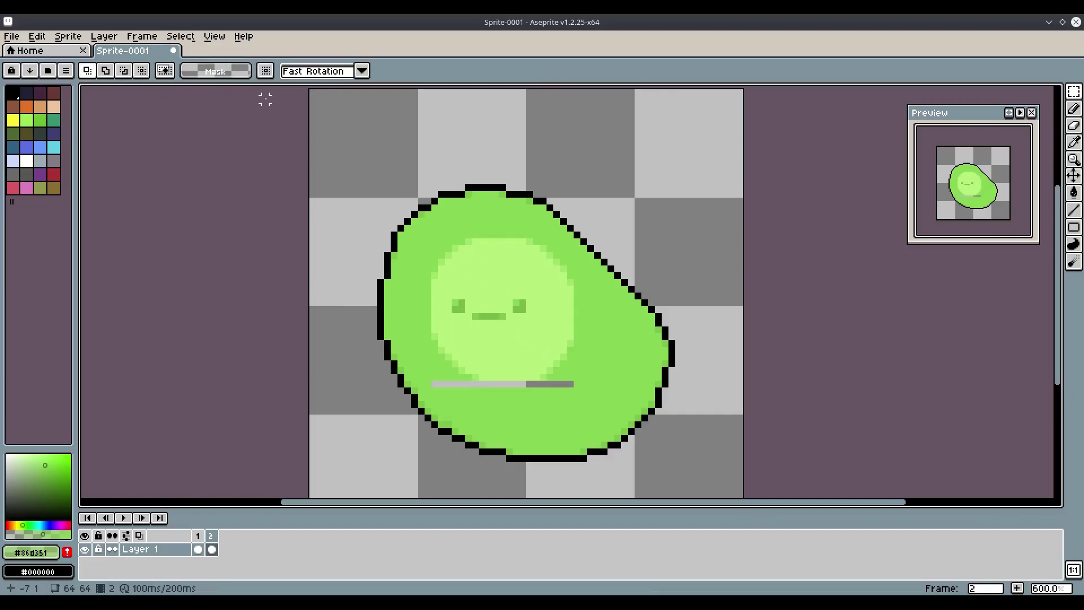
Step: Fill the transparent strip under the face with the body's green and play the two-frame animation
key(i)
key(g)
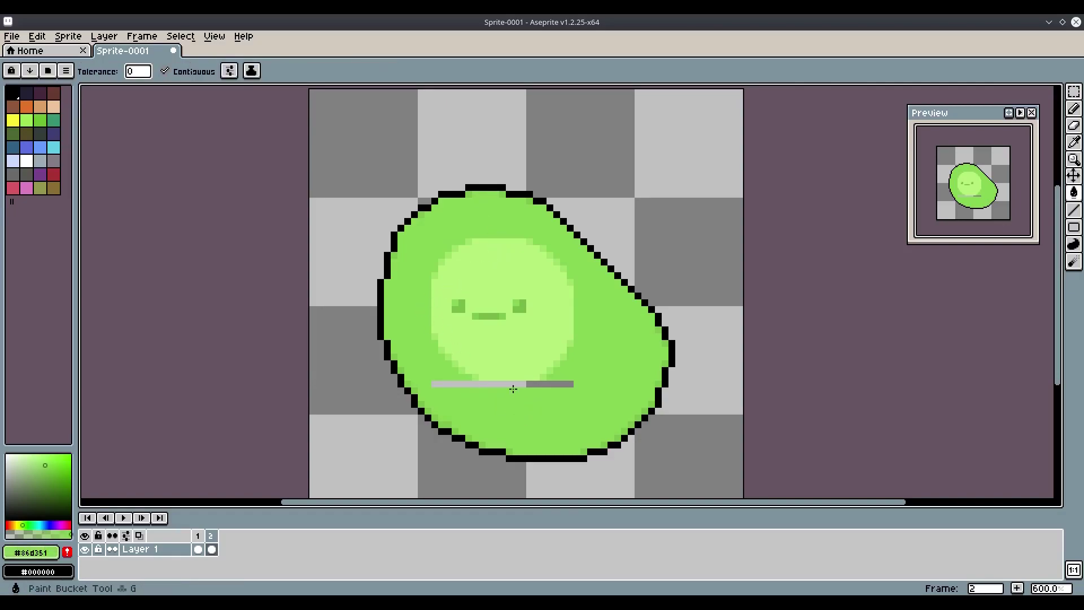
click(512, 386)
key(Return)
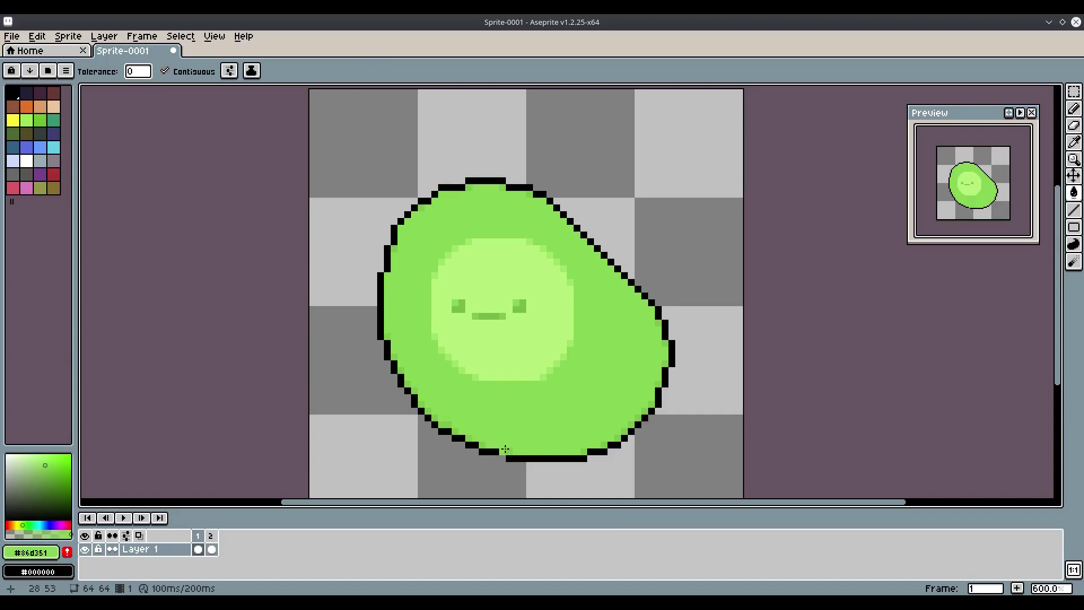
key(Return)
Step: Sample the darker edge green #7bc14b and add a shading pixel inside the outline at the body's left edge on frame 2
scroll(386, 388, up, 3)
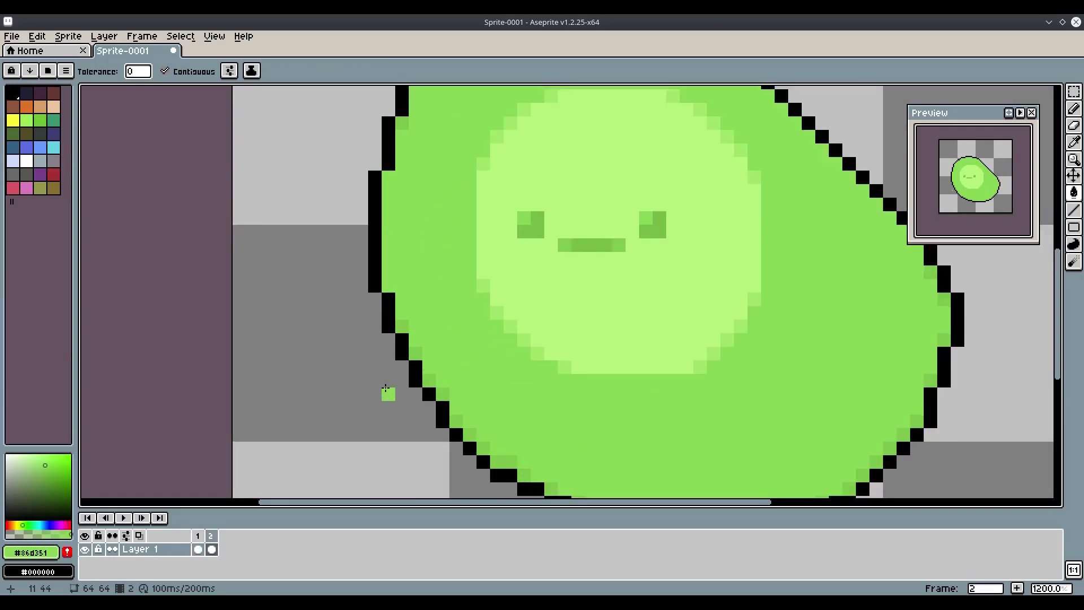
key(i)
click(401, 329)
key(b)
click(389, 287)
drag(543, 303, 438, 353)
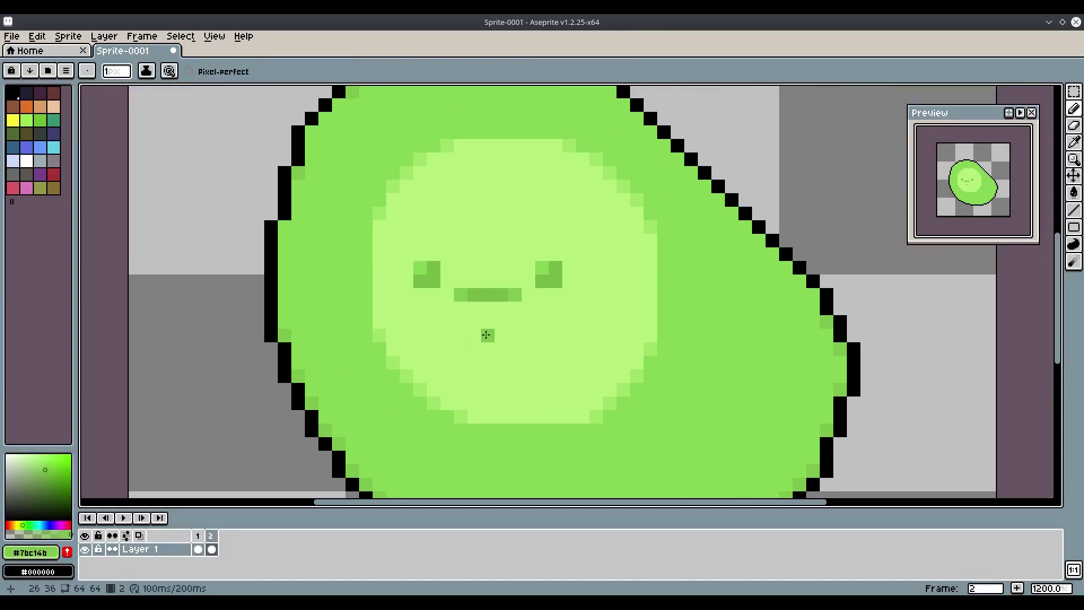
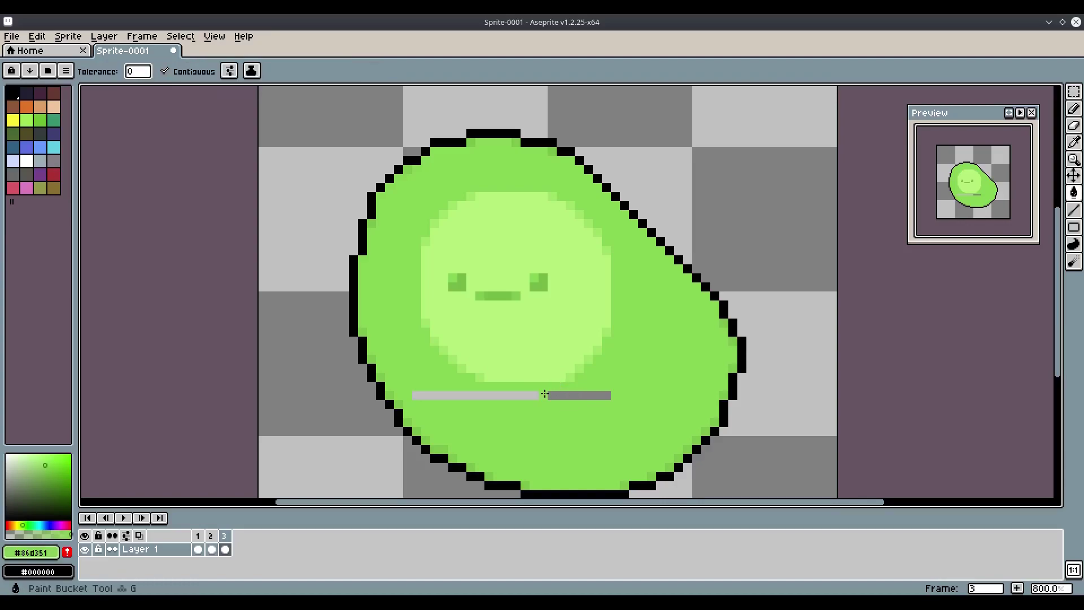
Step: Fill the transparent strip under the face on frame 3 with the body's green
click(547, 396)
scroll(520, 391, down, 2)
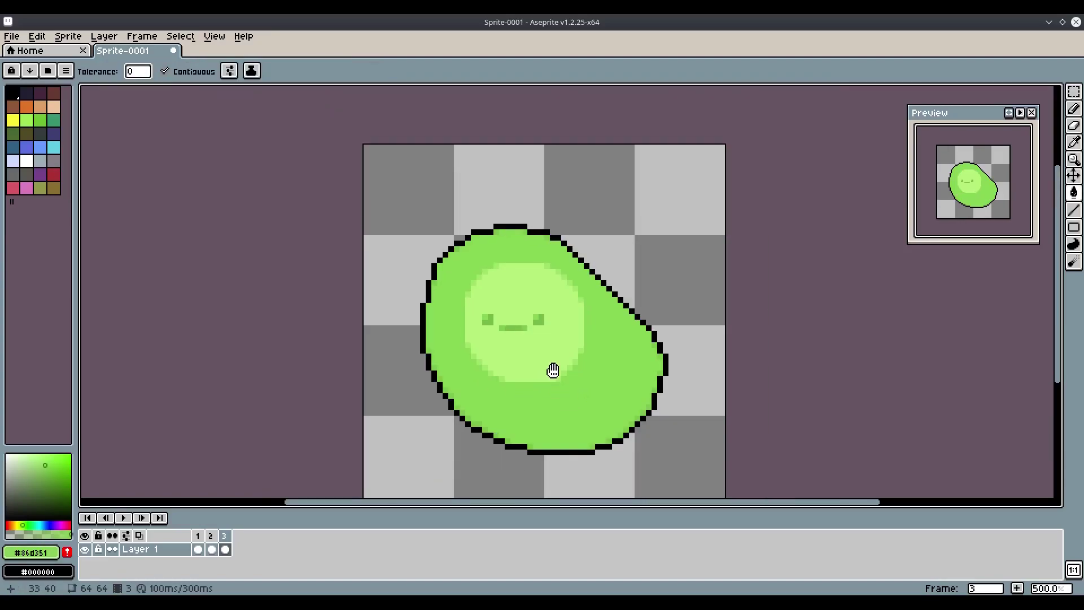
click(1018, 589)
right_click(245, 538)
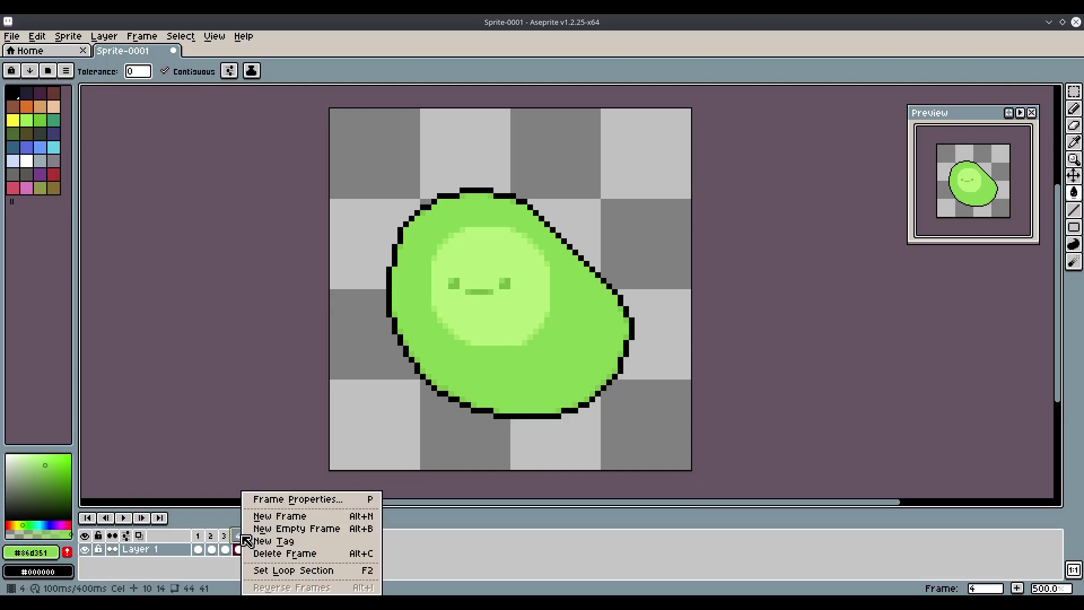
click(286, 553)
click(213, 538)
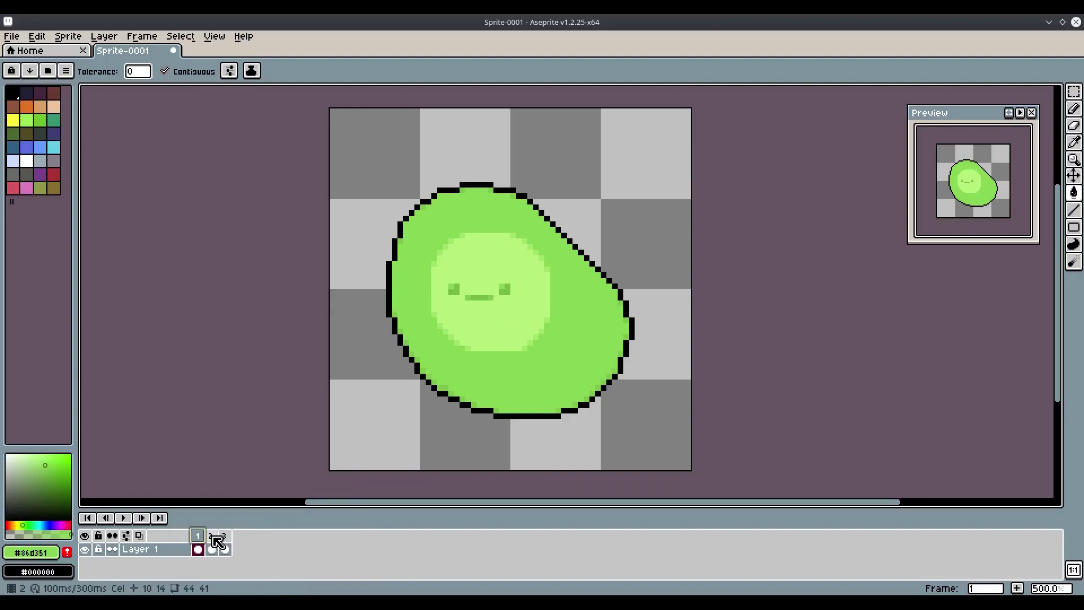
right_click(220, 539)
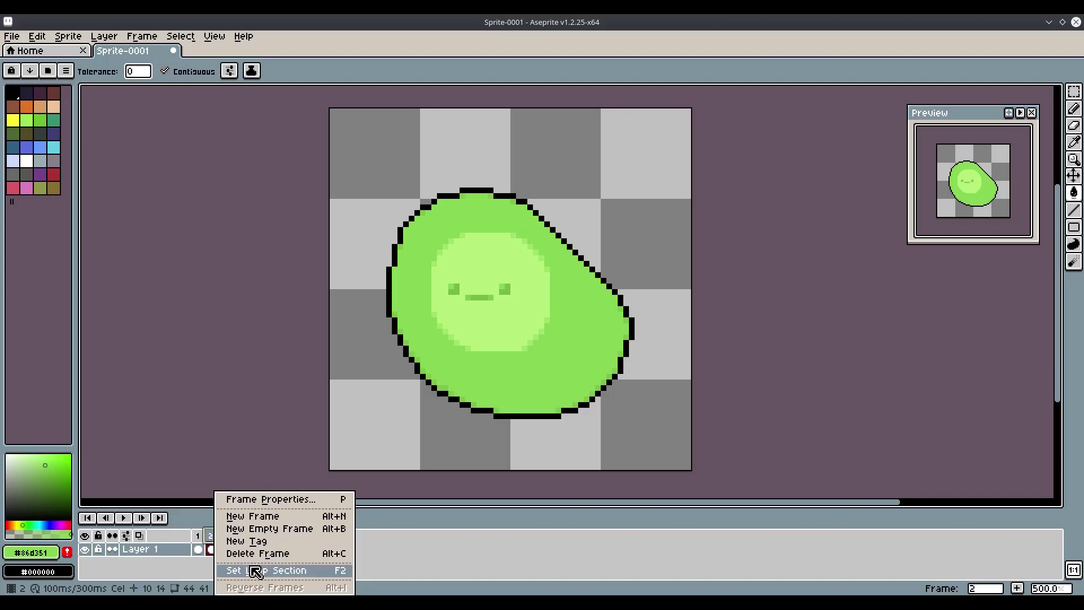
click(211, 551)
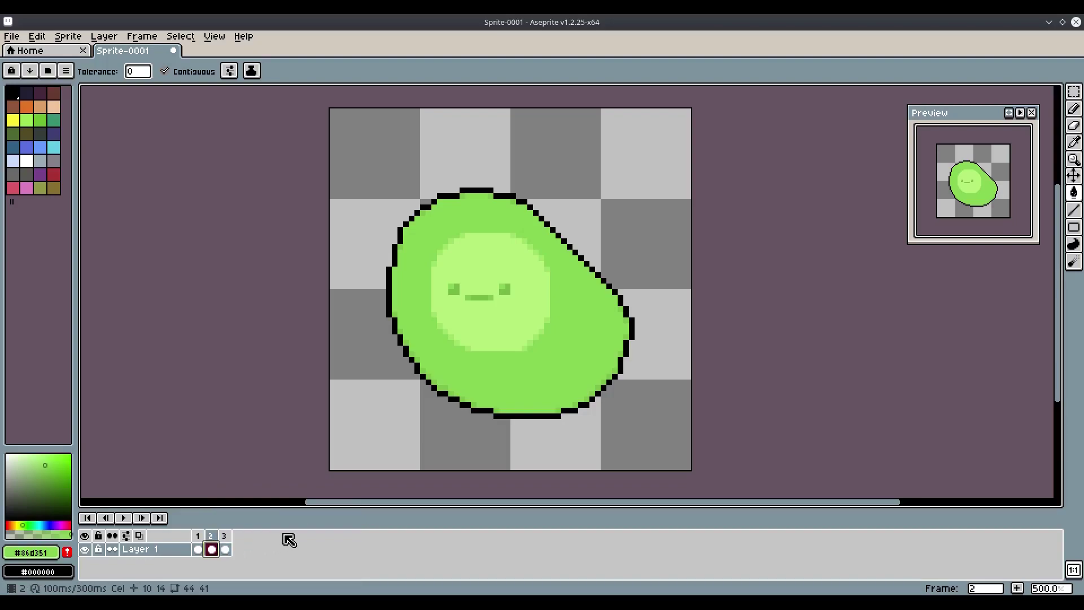
click(212, 551)
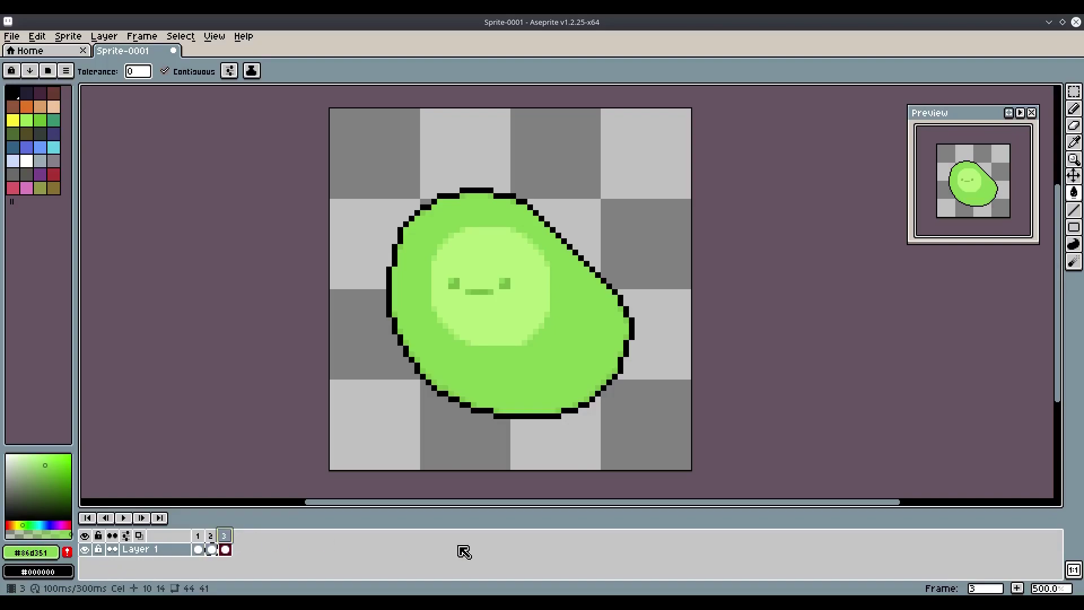
Step: Add a fourth frame and clear its cel on Layer 1
click(1020, 589)
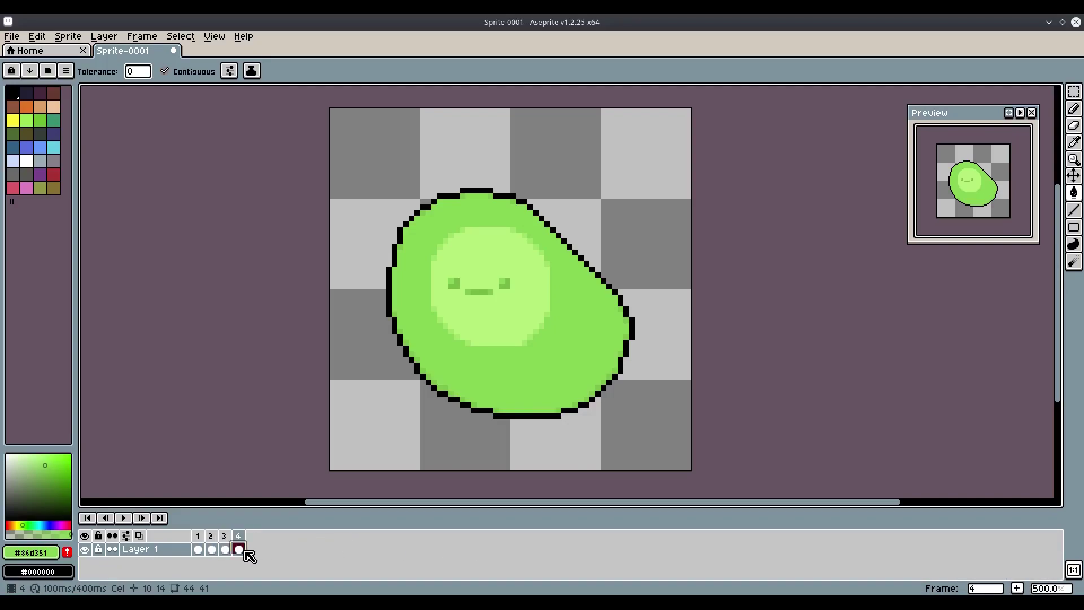
key(v)
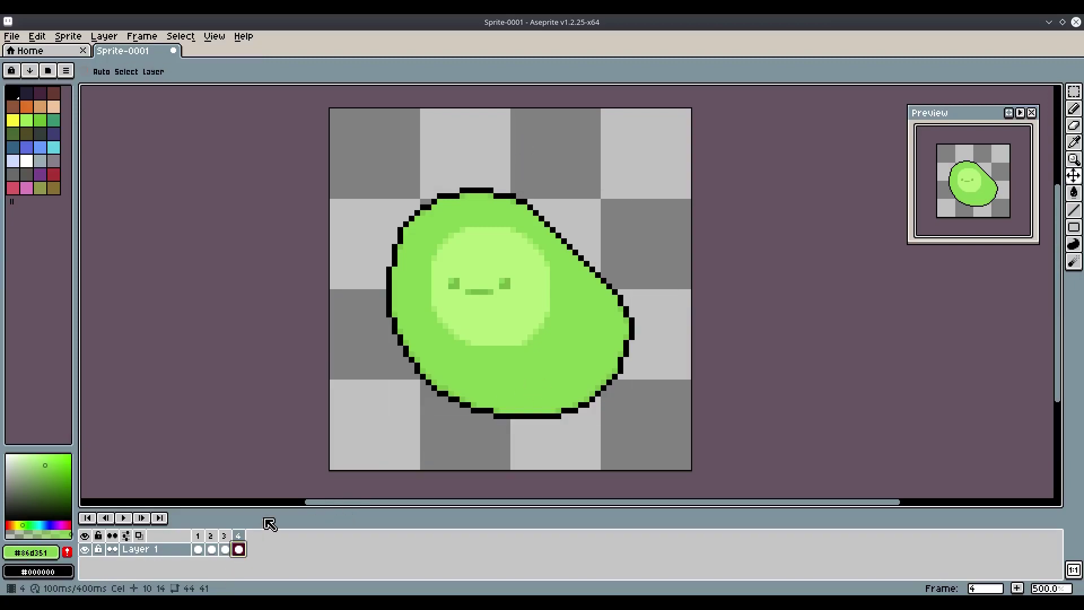
key(g)
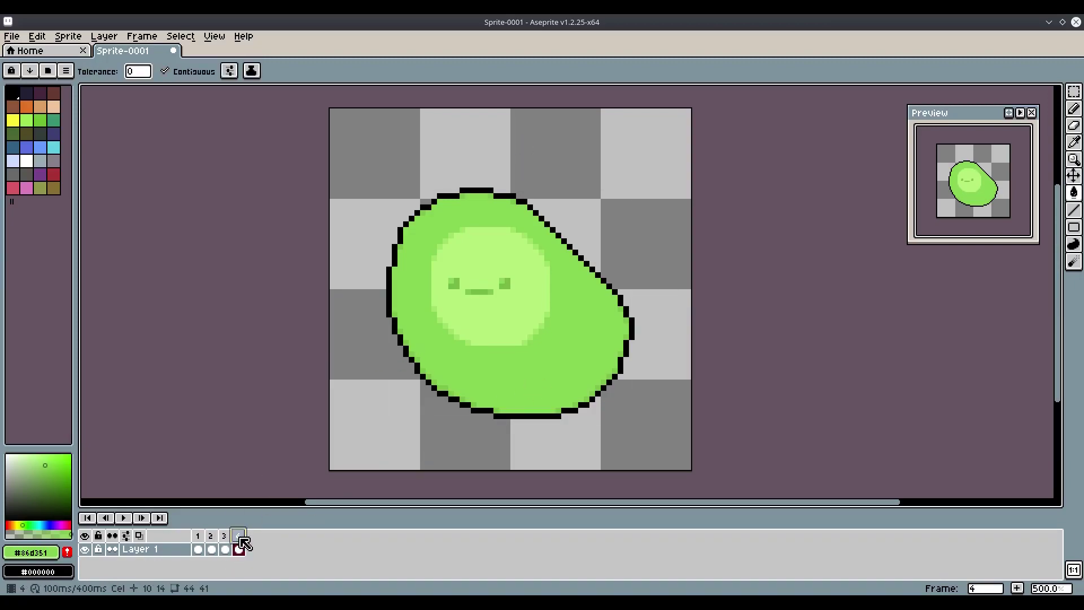
key(Delete)
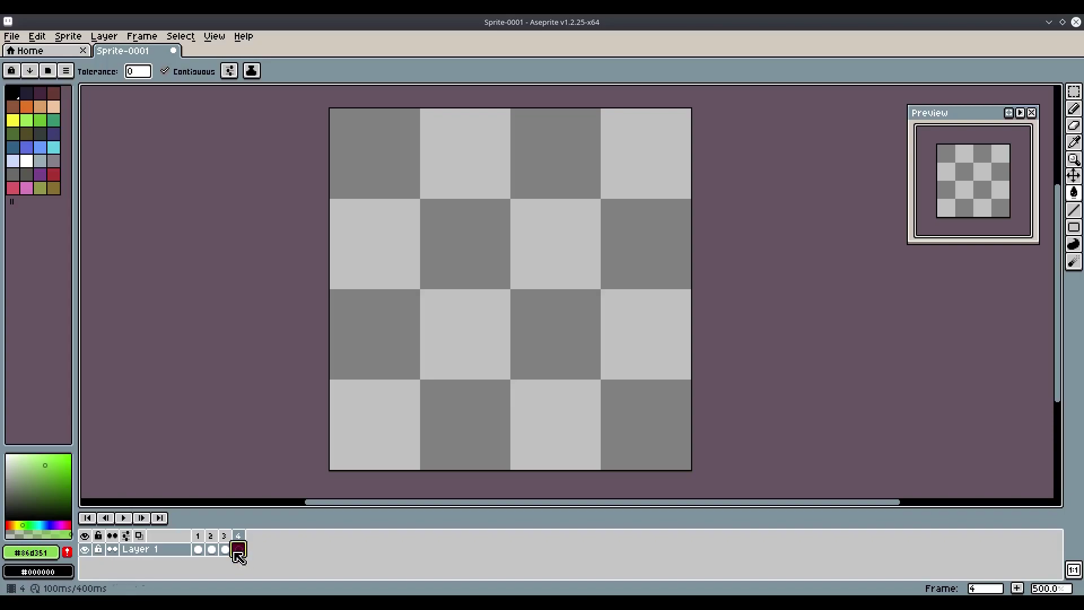
Step: Try duplicating the frame 2 cel, and undo back to before the fourth frame was added
click(210, 548)
right_click(215, 555)
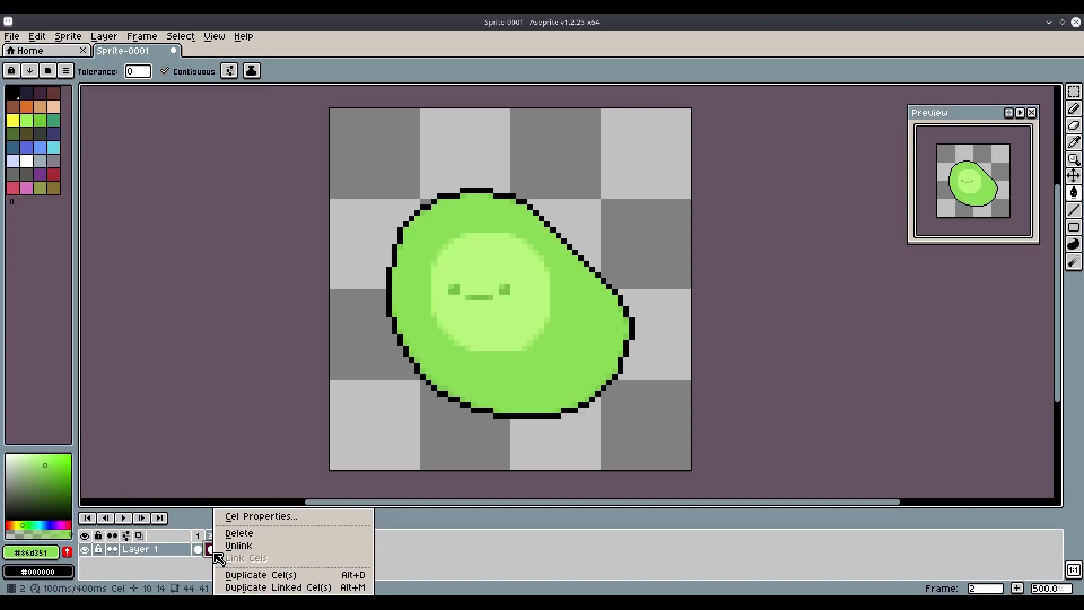
click(266, 575)
click(238, 550)
click(226, 550)
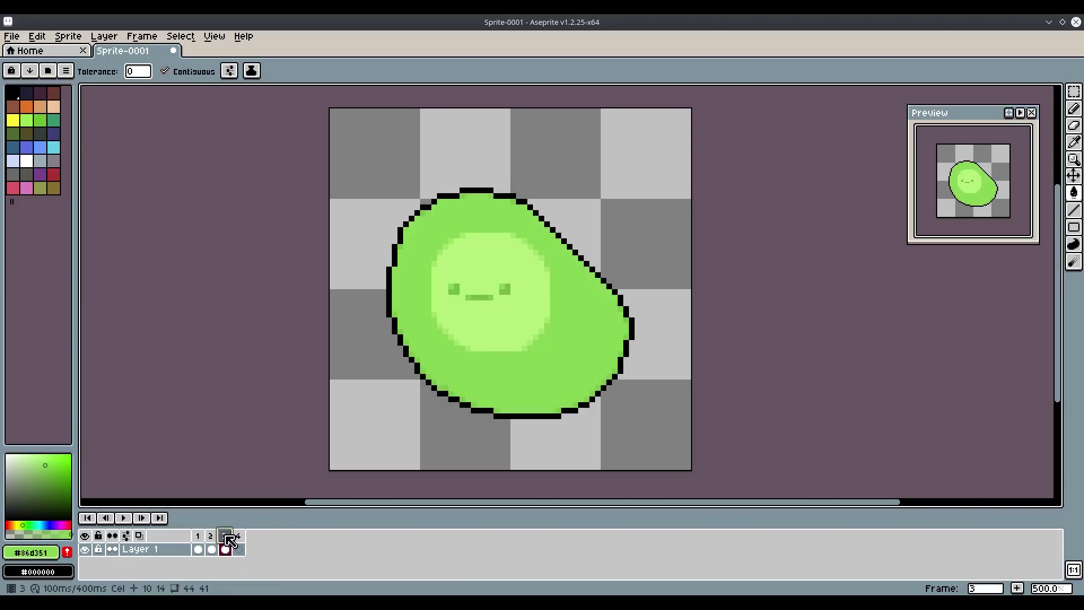
key(ctrl+z)
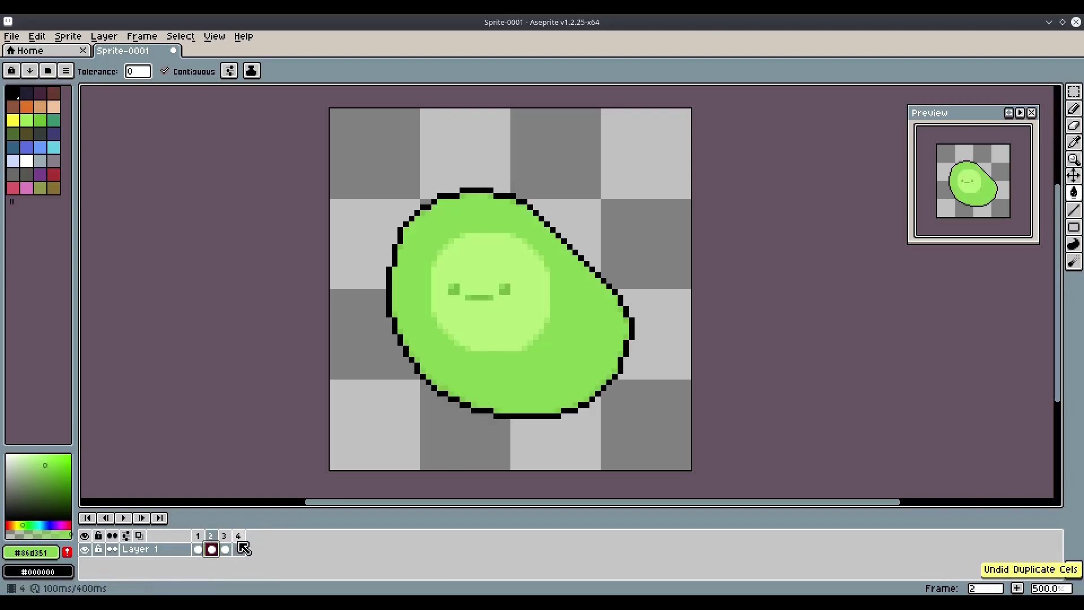
key(ctrl+z)
key(ctrl+z)
Step: Duplicate the frame 3 cel on Layer 1 into a fourth frame
right_click(224, 535)
key(Escape)
right_click(227, 552)
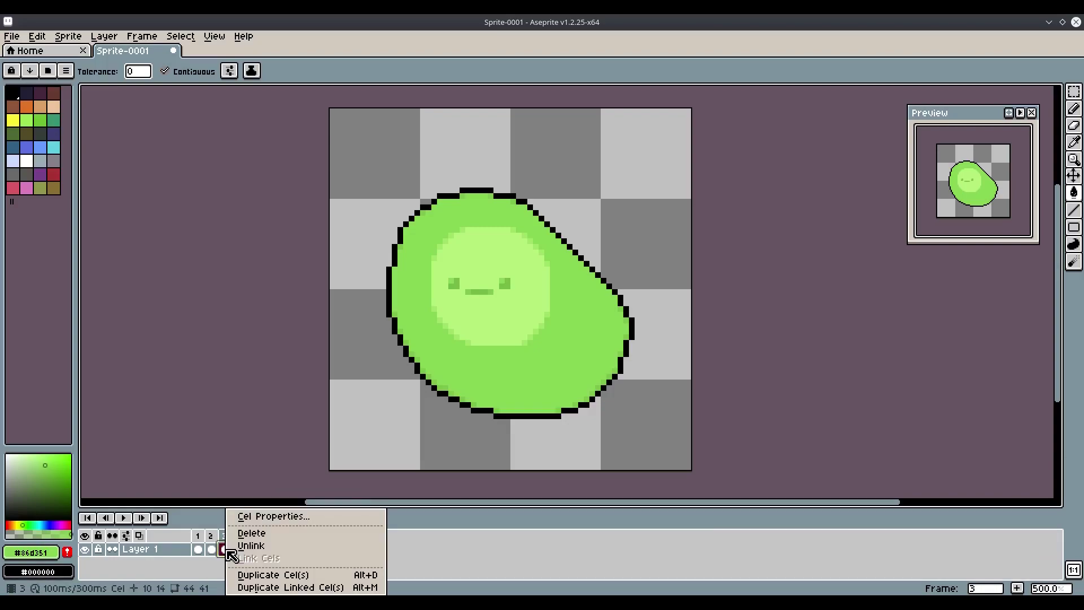
click(248, 573)
Step: Duplicate the frame 2 cel into frame 3 and move that frame after frame 4
click(212, 551)
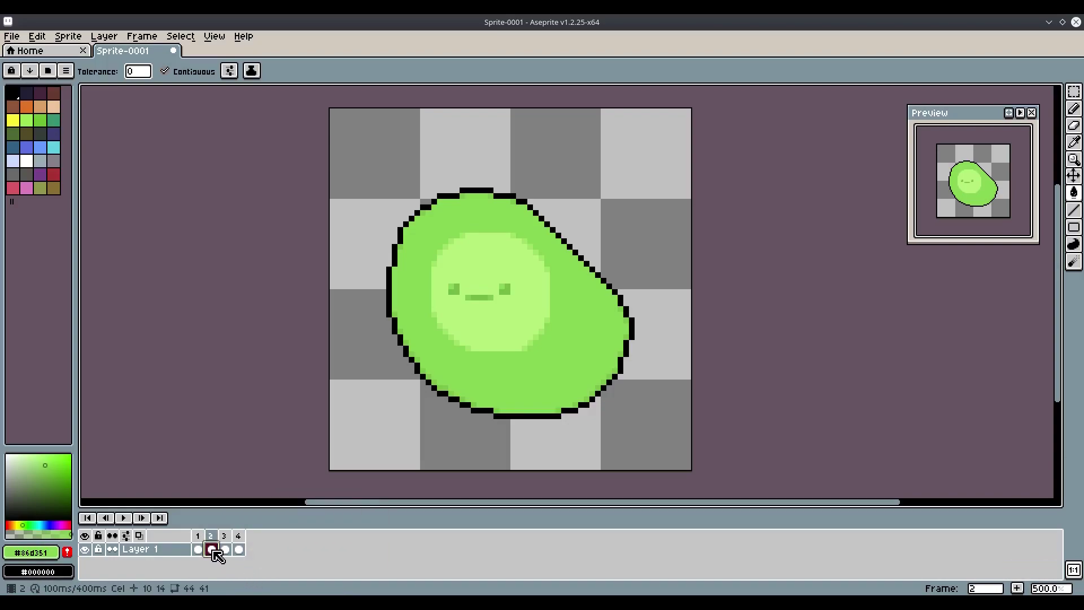
right_click(214, 549)
click(251, 574)
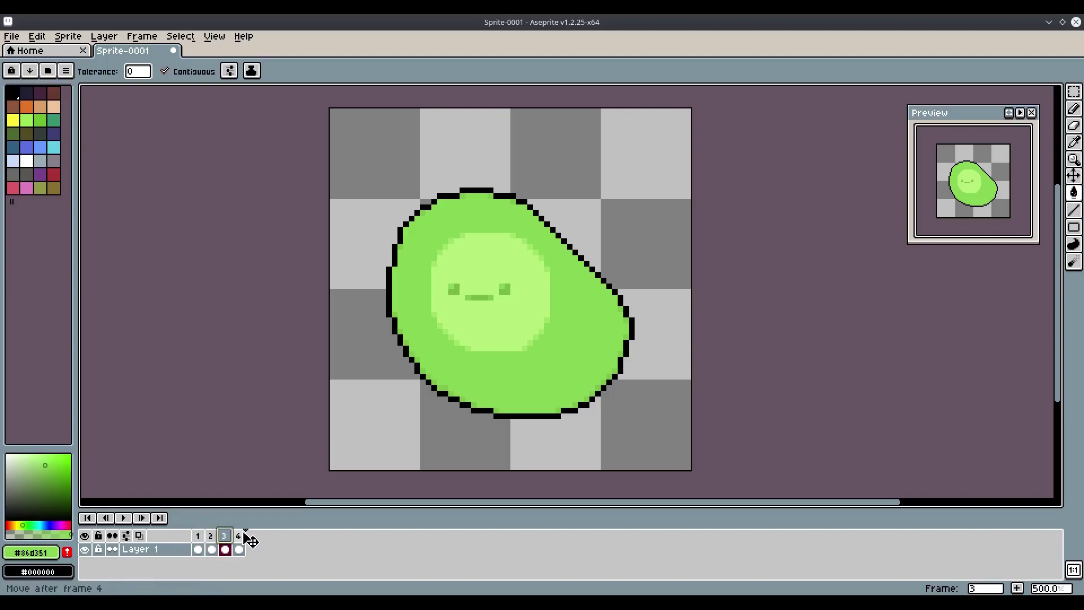
drag(246, 534, 247, 535)
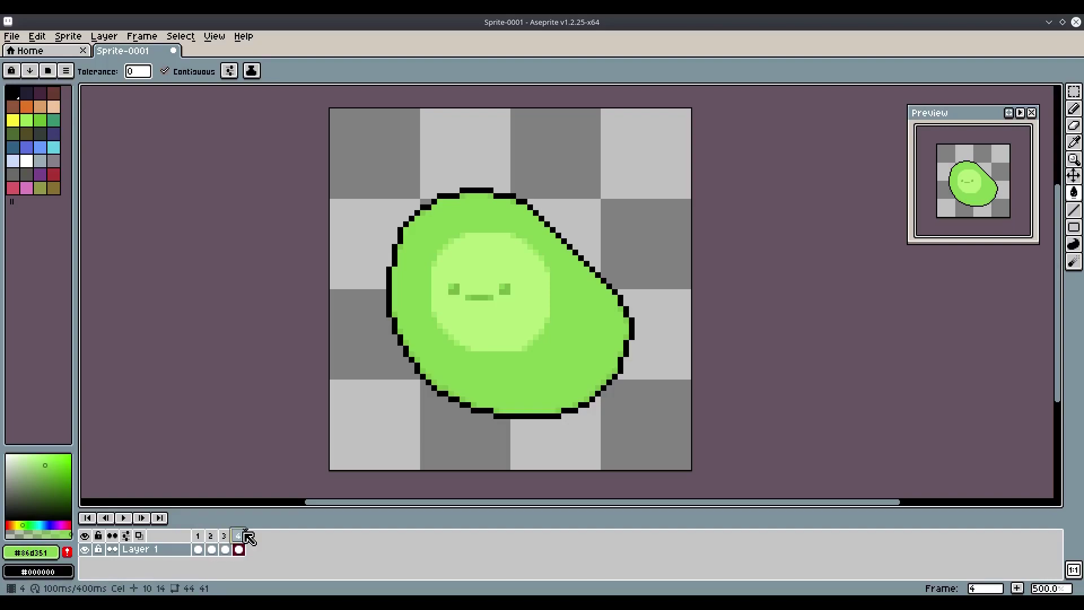
click(204, 539)
click(213, 540)
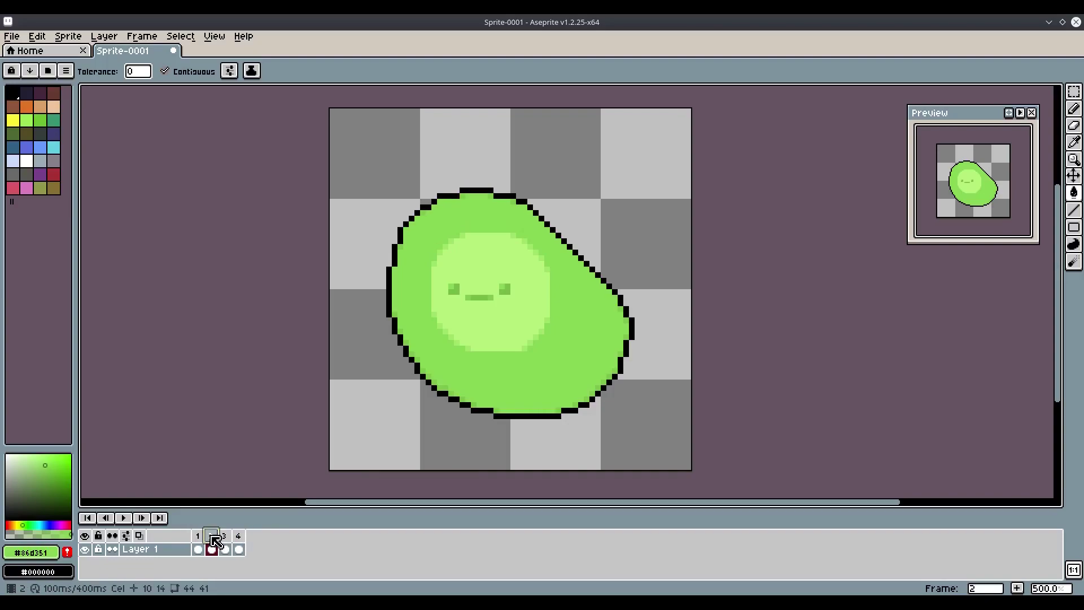
click(230, 541)
click(246, 544)
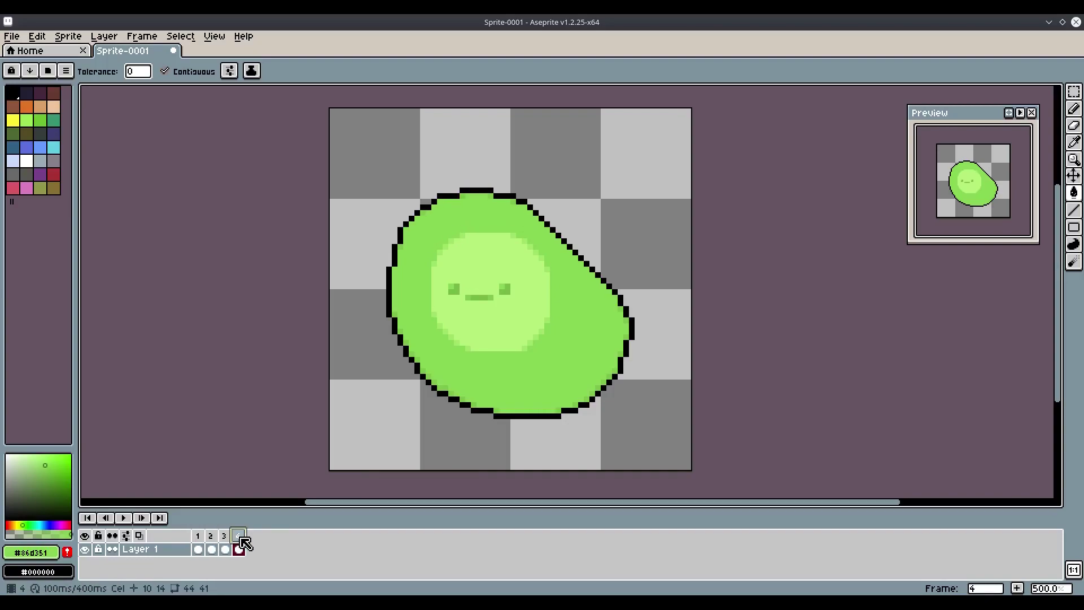
click(198, 541)
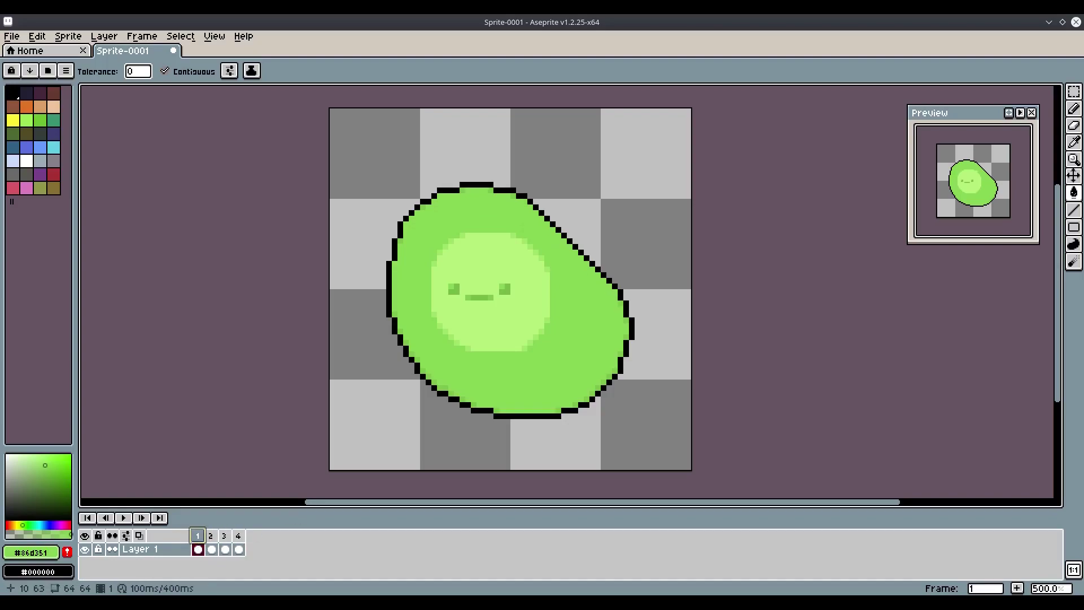
Step: Enlarge the preview window, fit the whole sprite in it and play the animation there
drag(965, 118, 842, 142)
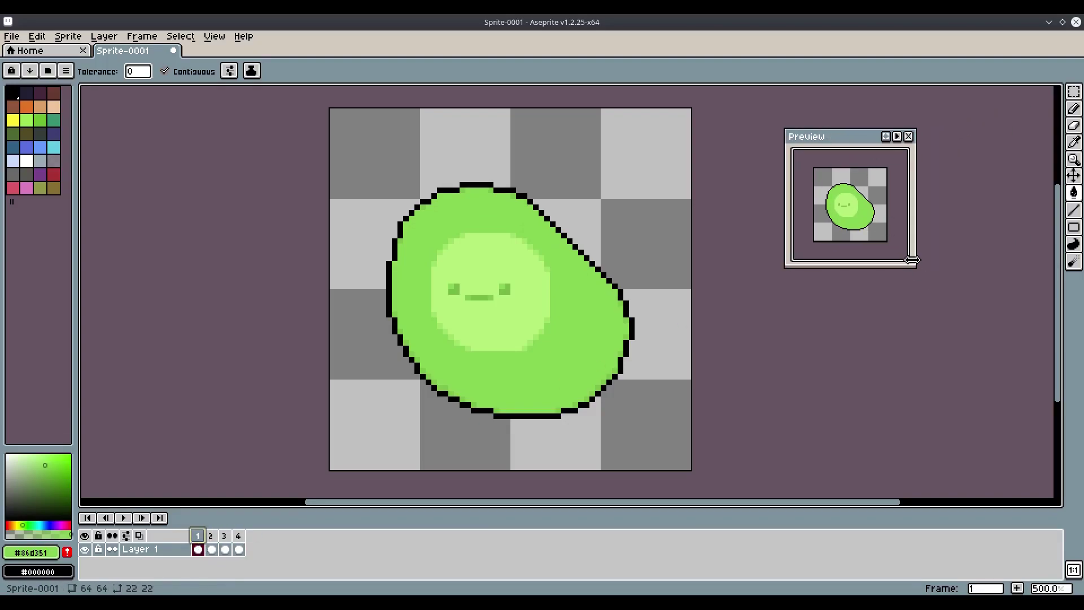
drag(915, 261, 1014, 378)
scroll(949, 314, up, 3)
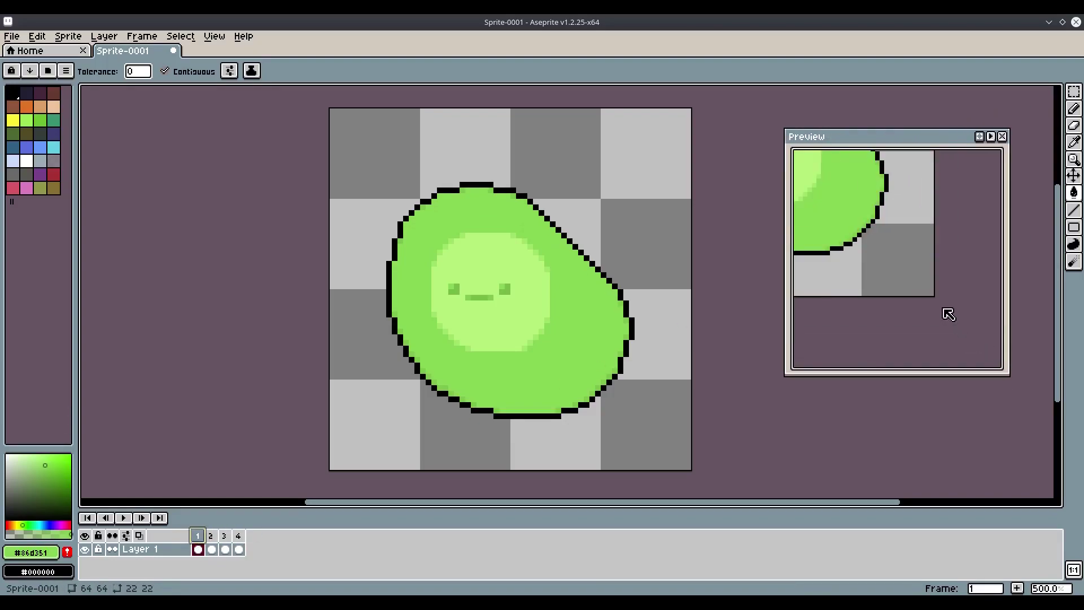
drag(944, 309, 1013, 358)
scroll(943, 312, down, 1)
drag(912, 283, 930, 301)
scroll(929, 301, up, 1)
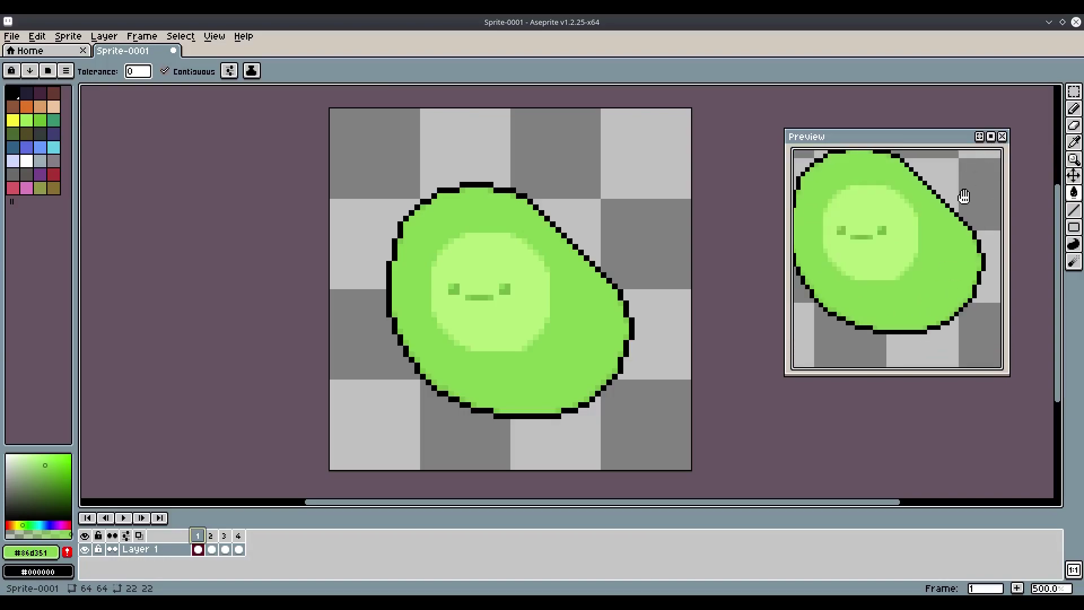
scroll(970, 179, down, 3)
scroll(951, 249, up, 1)
scroll(958, 258, down, 1)
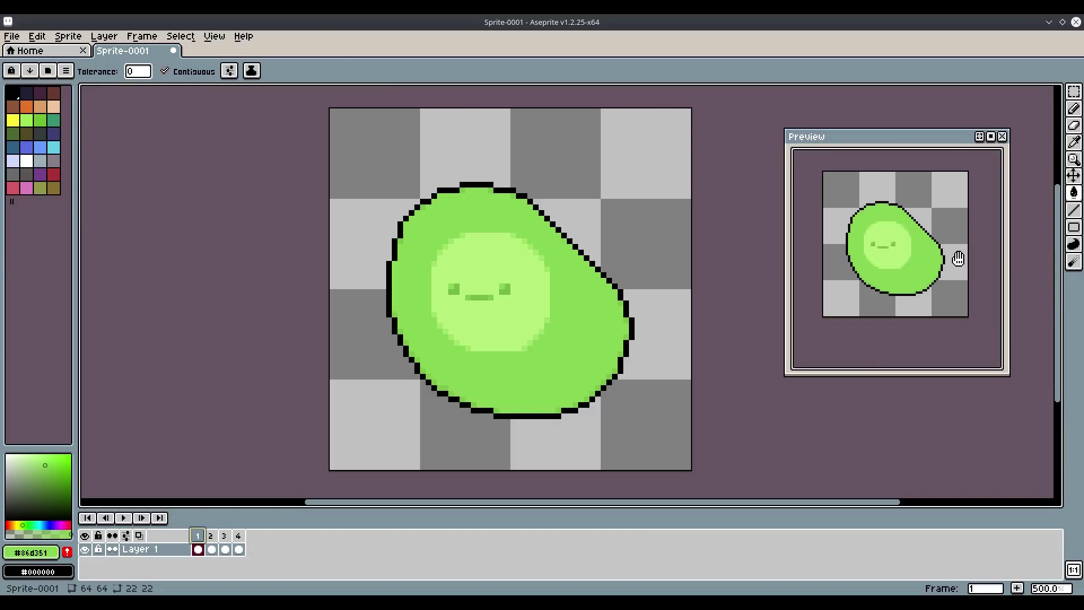
Step: Set the duration of all four frames to 70 milliseconds
click(144, 37)
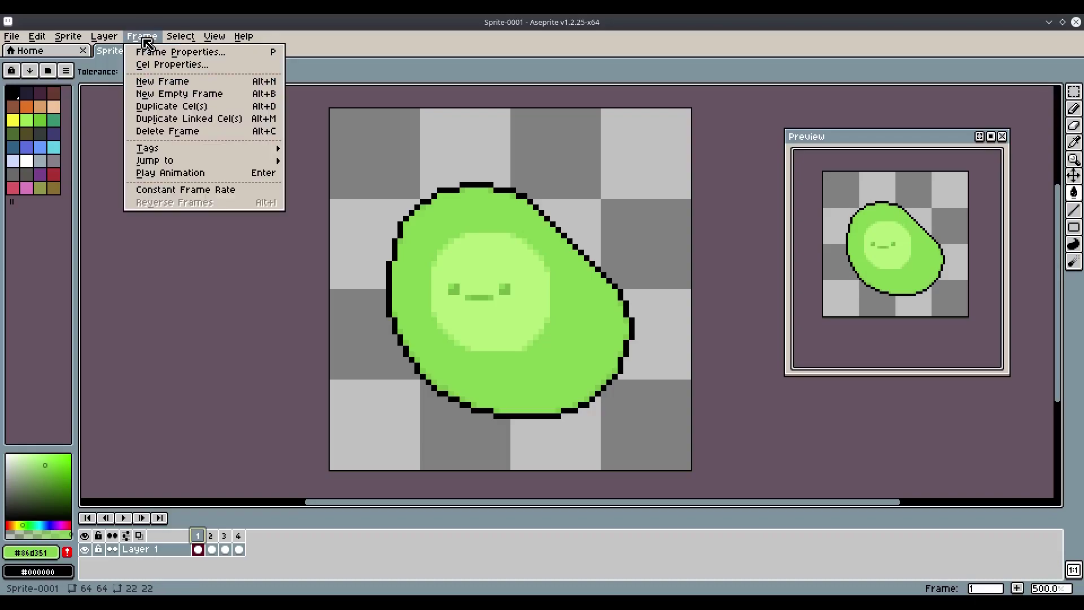
click(204, 190)
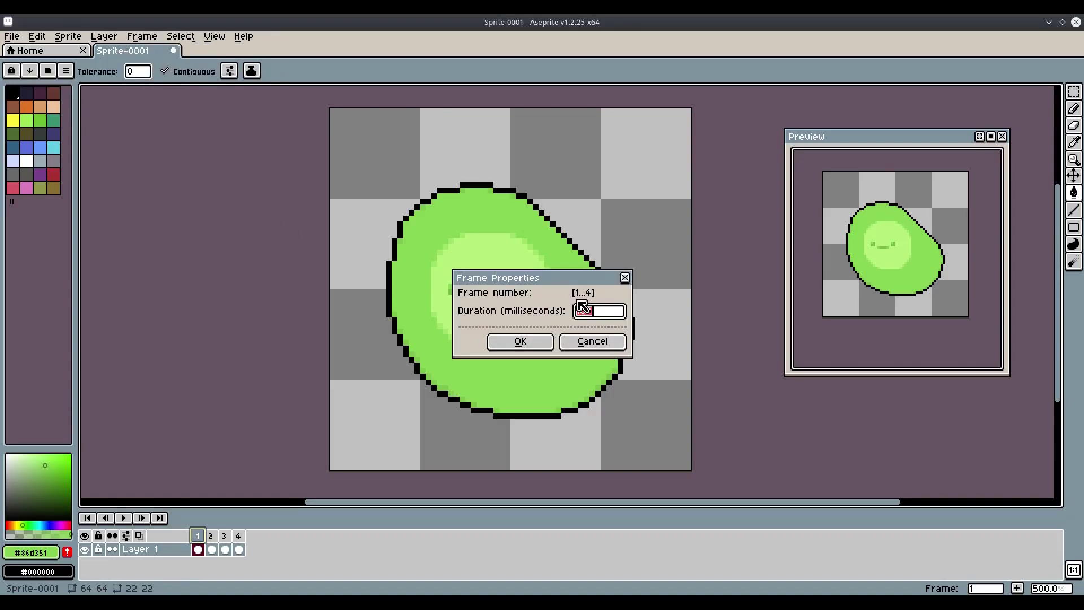
text(70)
key(Return)
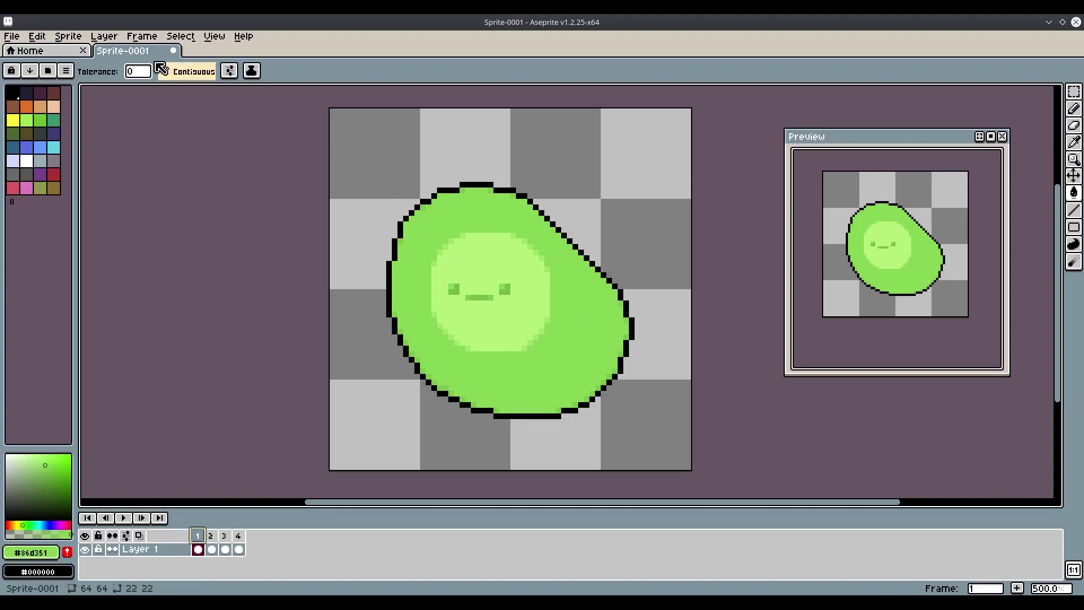
Step: Set a constant duration of 200 milliseconds for all four frames
click(143, 37)
click(195, 189)
text(200)
click(540, 341)
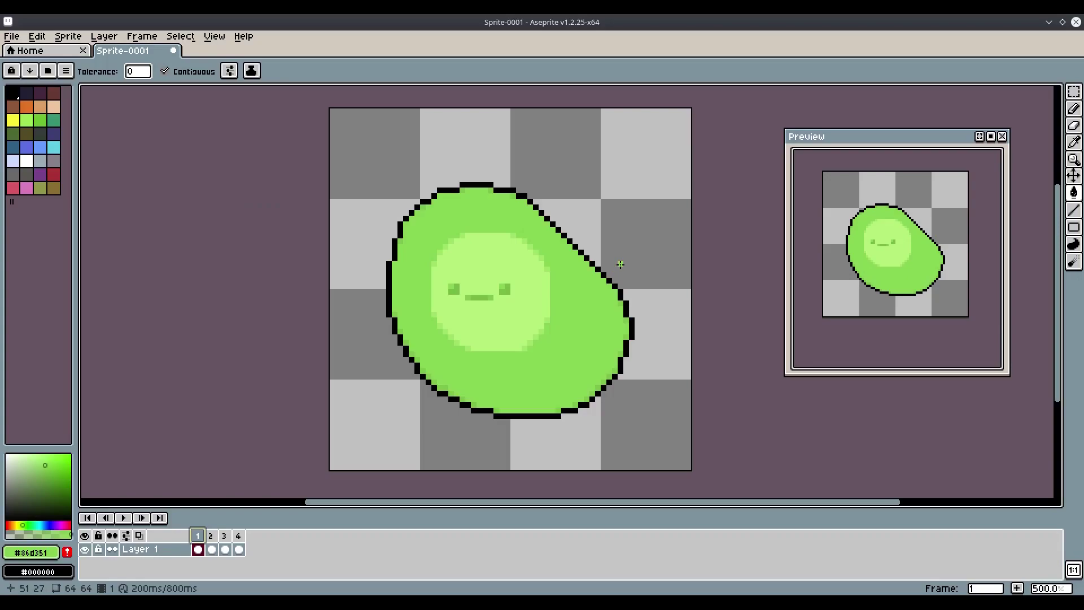
Step: On frame 2, select the upper part of the blob and move it down 1 px
scroll(637, 281, up, 2)
click(211, 550)
click(199, 549)
click(211, 550)
scroll(393, 446, down, 1)
key(m)
drag(249, 147, 600, 384)
key(Down)
Step: On frame 3, move the blob's upper part, a 44 × 27 px selection, down 1 px and deselect
click(226, 550)
drag(281, 140, 573, 318)
key(Down)
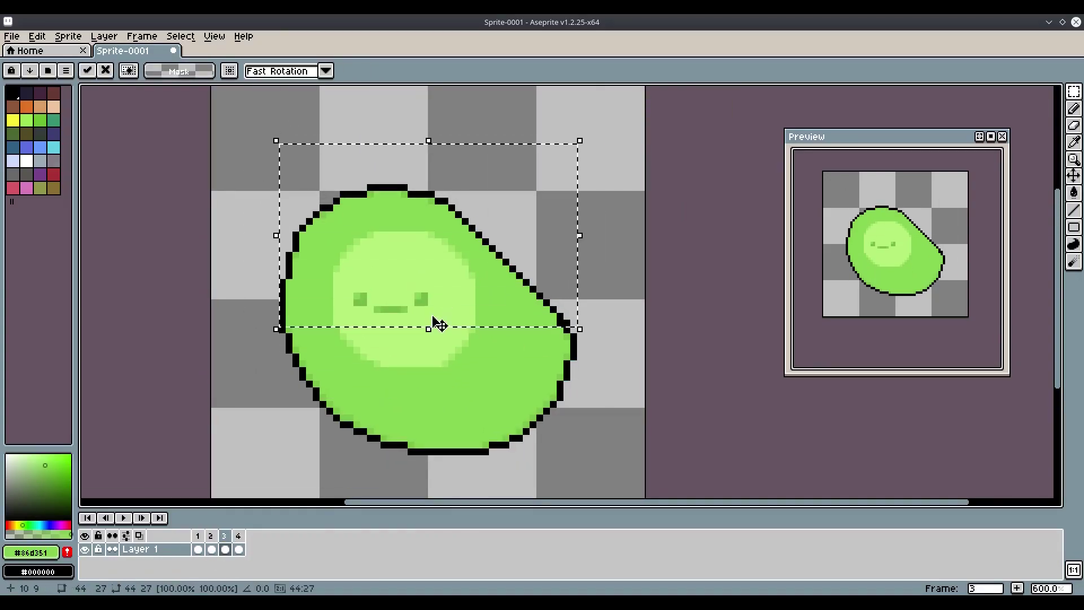
click(239, 550)
key(ctrl+d)
Step: On frame 4, select the face area and nudge it up and to the left
click(198, 549)
click(224, 549)
click(238, 550)
drag(486, 384, 472, 262)
key(Up)
key(Left)
key(Left)
key(ctrl+d)
Step: Fill the transparent gaps around the moved face on frame 4 with the body green #86d351
key(i)
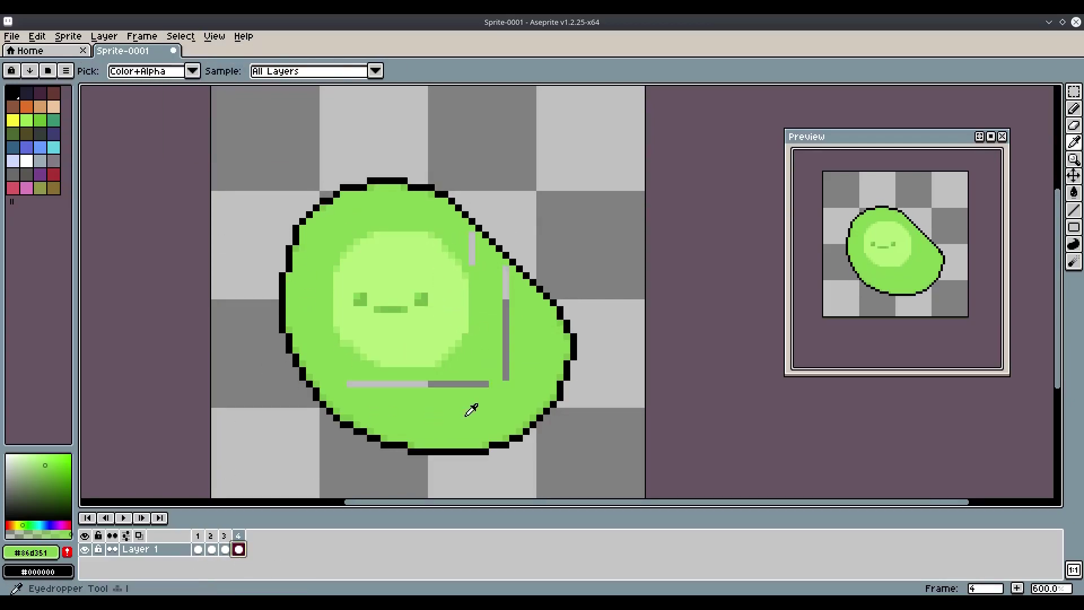
key(g)
click(471, 384)
click(506, 346)
click(471, 249)
Step: On frame 2, nudge the face right and down 1 px and fill the gap left behind with body green
click(212, 549)
key(m)
drag(317, 235, 446, 337)
key(Right)
key(Down)
key(ctrl+d)
key(g)
click(404, 235)
drag(568, 345, 602, 330)
Step: On frame 3, select the blob's bottom edge and move it up 1 px to flatten the base
key(m)
click(225, 550)
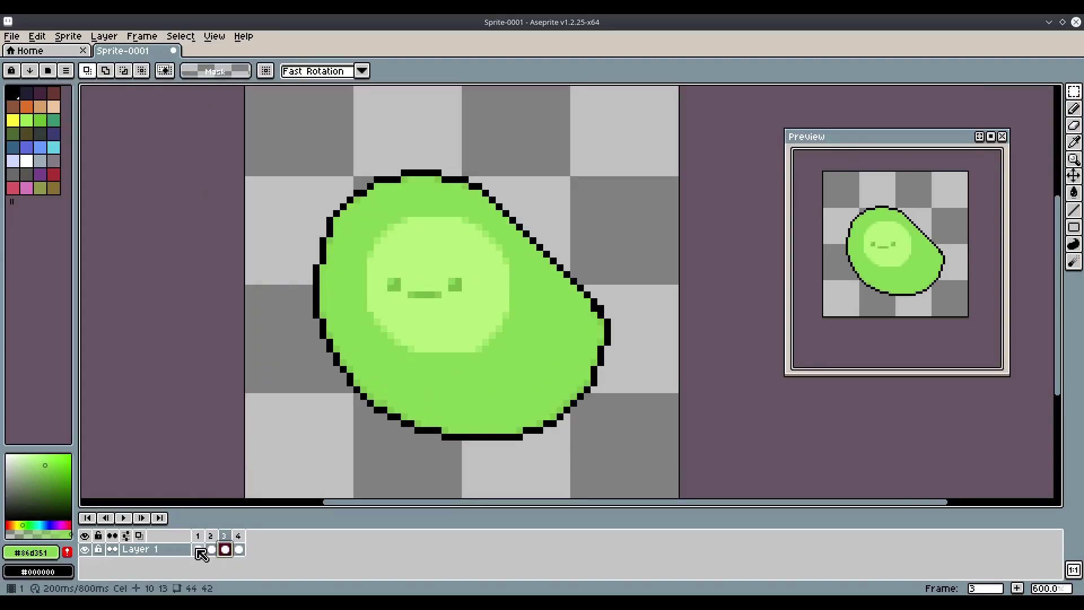
drag(595, 451, 390, 437)
key(Up)
drag(652, 469, 374, 439)
Step: Flatten the blob's base on frame 2 by shifting selections of its bottom edge vertically by 1 px
click(212, 550)
mouse_move(580, 457)
mouse_down()
mouse_move(574, 451)
mouse_move(594, 431)
mouse_move(410, 444)
mouse_up()
click(239, 550)
click(212, 551)
key(Up)
drag(628, 464, 370, 437)
key(Down)
Step: On frame 3, raise the bottom edge again, then shift the whole blob down 1 px and deselect
click(226, 550)
key(Up)
click(181, 36)
click(195, 64)
drag(668, 162, 247, 439)
key(Down)
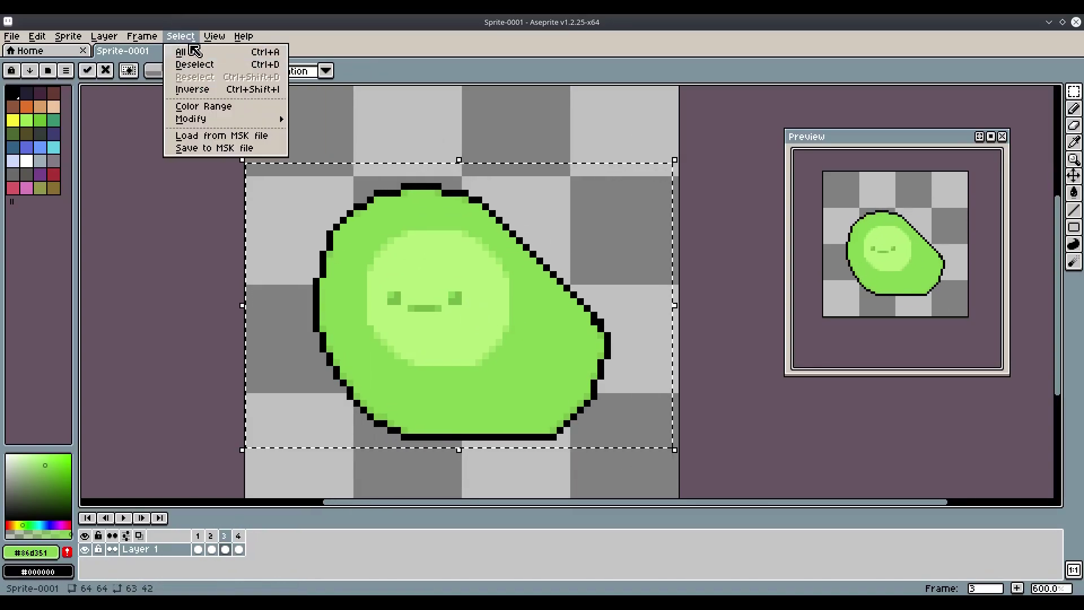
click(192, 37)
click(195, 63)
Step: On frame 3, select the blob's rightmost bulge, 9 × 17 px, and move it down 1 px
scroll(508, 293, down, 1)
click(211, 549)
click(225, 549)
scroll(617, 354, up, 2)
drag(628, 375, 577, 254)
drag(635, 406, 560, 255)
key(Down)
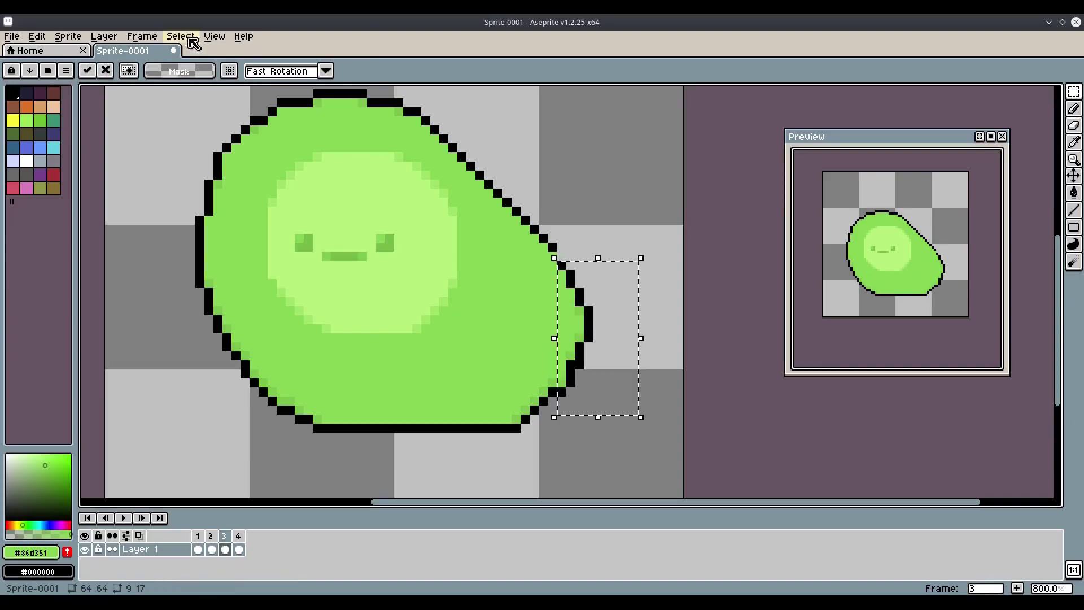
click(183, 38)
click(195, 64)
Step: Repair the outline and shading pixels along the blob's right bulge on frame 3 with sampled colors
key(p)
key(g)
scroll(585, 373, up, 1)
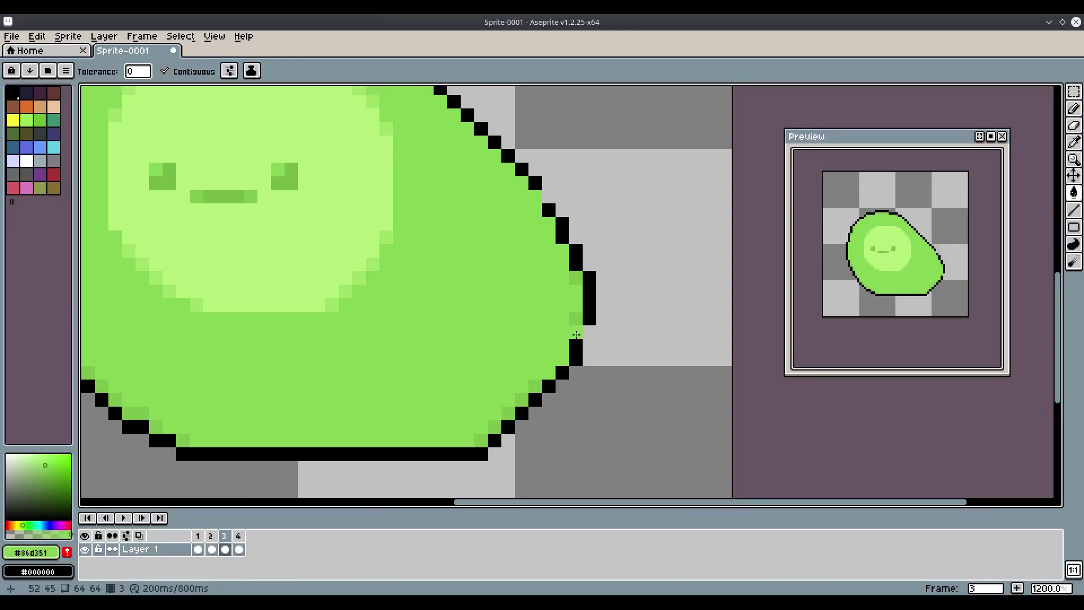
key(i)
click(589, 323)
key(b)
key(i)
click(576, 282)
mouse_move(589, 332)
mouse_down()
mouse_move(589, 346)
mouse_move(549, 372)
mouse_up()
key(b)
Step: Touch up the edge pixels of the right bulge on frame 4 with a sampled color
scroll(614, 346, down, 4)
click(239, 549)
scroll(611, 345, up, 4)
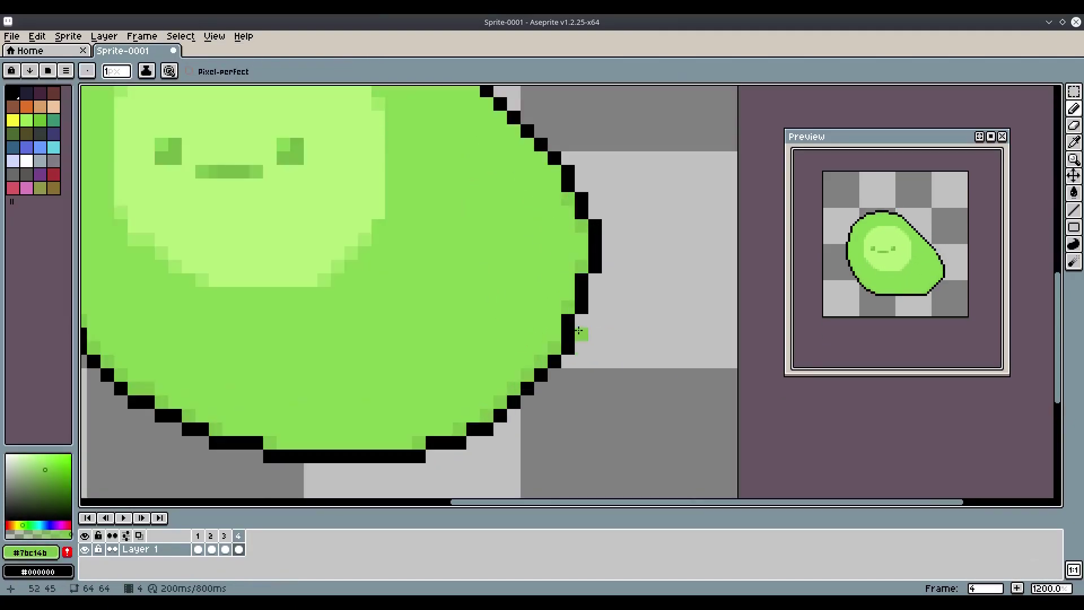
key(i)
click(581, 311)
key(b)
click(582, 293)
Step: Sample the black outline color and redraw the outline pixels of the right bulge on frame 3
scroll(617, 315, down, 4)
key(Right)
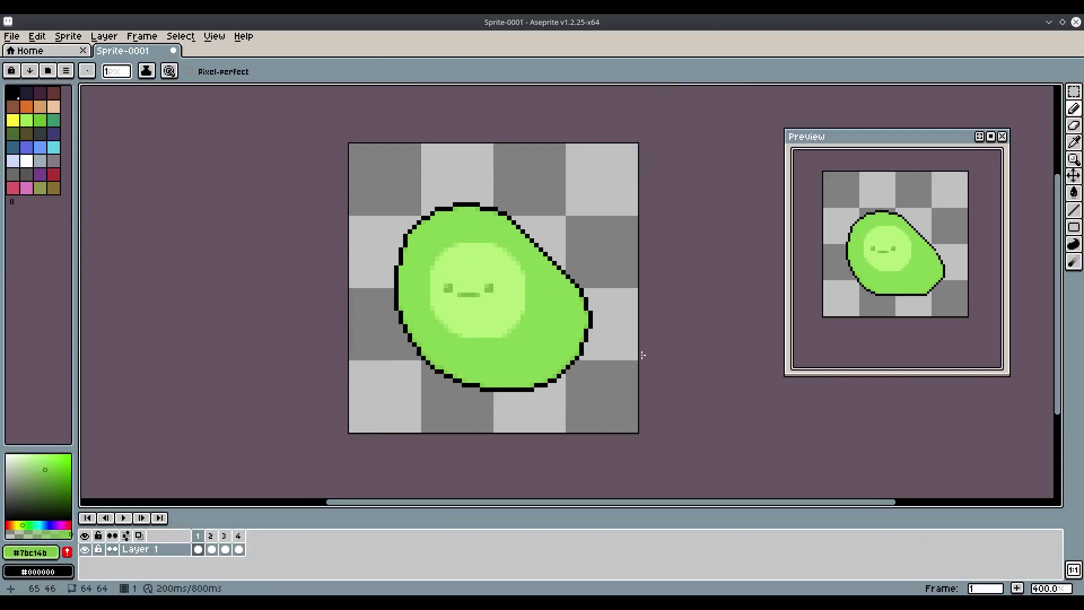
key(Right)
key(Right)
scroll(608, 318, up, 4)
alt+click(523, 314)
drag(509, 282, 510, 296)
scroll(571, 297, down, 4)
key(.)
scroll(603, 350, up, 2)
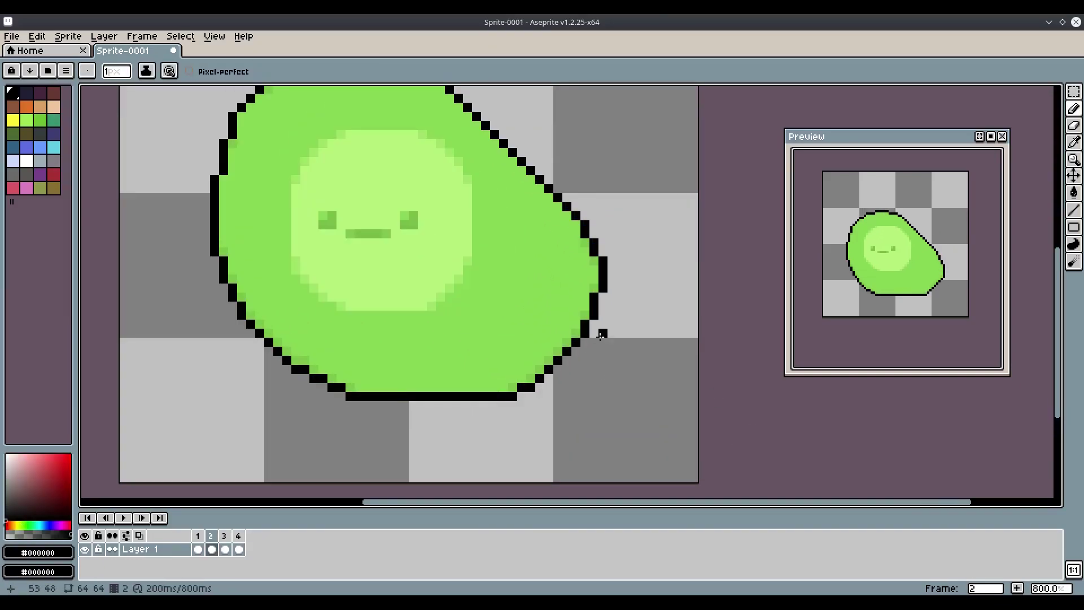
Step: Draw a tiny black-outlined droplet with a light-green centre just outside the blob's lower-right edge on frame 1
key(Right)
key(Right)
key(Right)
key(Right)
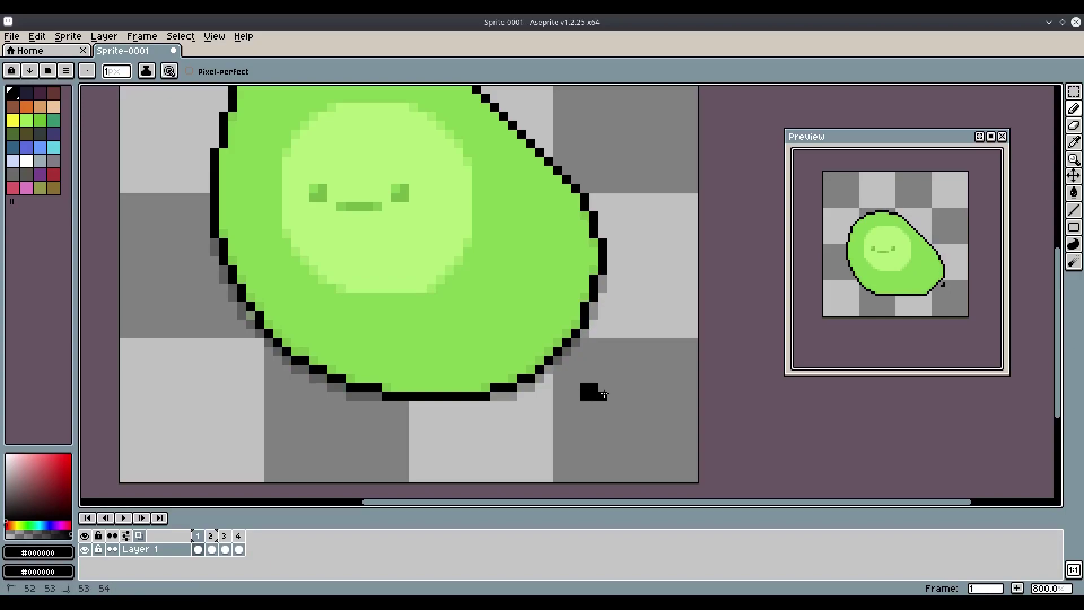
key(i)
click(479, 305)
key(b)
drag(594, 370, 582, 375)
key(Right)
key(Right)
key(Left)
scroll(665, 485, down, 2)
scroll(635, 455, up, 4)
click(588, 376)
click(588, 358)
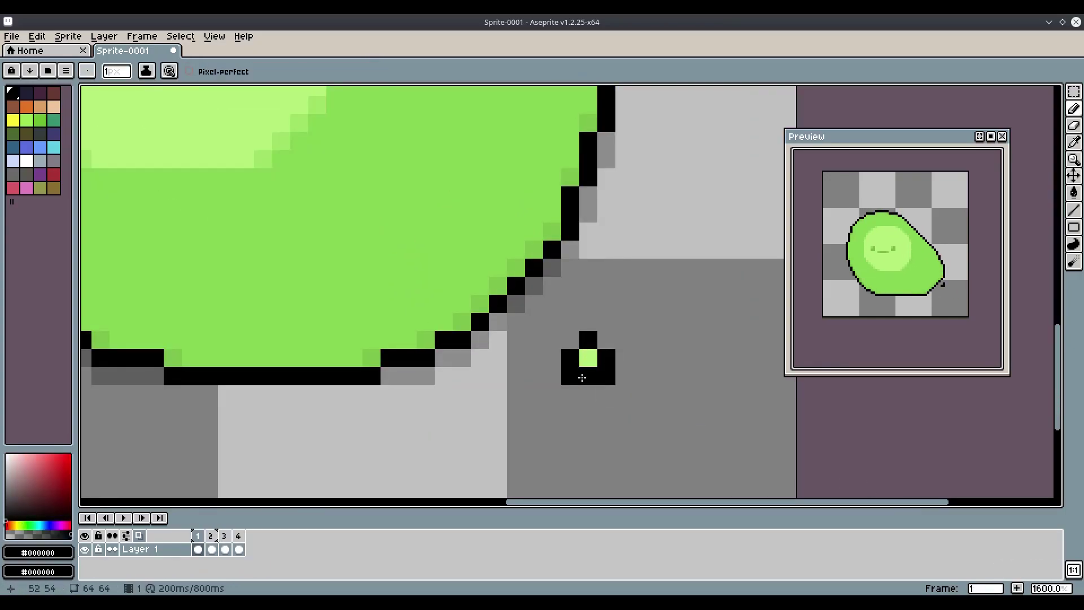
Step: Undo the last pixel edit and paint the droplet on frame 2 with a green sampled from the blob
scroll(743, 446, down, 4)
scroll(629, 407, up, 2)
key(i)
scroll(431, 306, up, 1)
click(448, 252)
key(b)
key(ctrl+z)
drag(593, 262, 597, 287)
key(Right)
drag(597, 375, 598, 385)
key(Right)
Step: Sample colors from the droplet to retouch its pixels on the remaining frames
key(Right)
key(Right)
key(Right)
key(Right)
key(Left)
key(i)
click(606, 367)
key(b)
key(i)
click(597, 375)
key(b)
Step: Dot small spots in darker green #78b44f on the blob's body across the frames
key(Right)
click(363, 201)
key(Right)
key(Right)
click(589, 241)
key(Right)
click(589, 250)
key(Right)
key(Right)
key(Right)
Step: Select the blob's top edge on frames 1 and 2 and shift it 1 px, down on frame 1 and up on frame 2
mouse_move(415, 148)
mouse_down()
mouse_move(474, 186)
mouse_move(473, 269)
mouse_up()
key(m)
drag(393, 182, 620, 237)
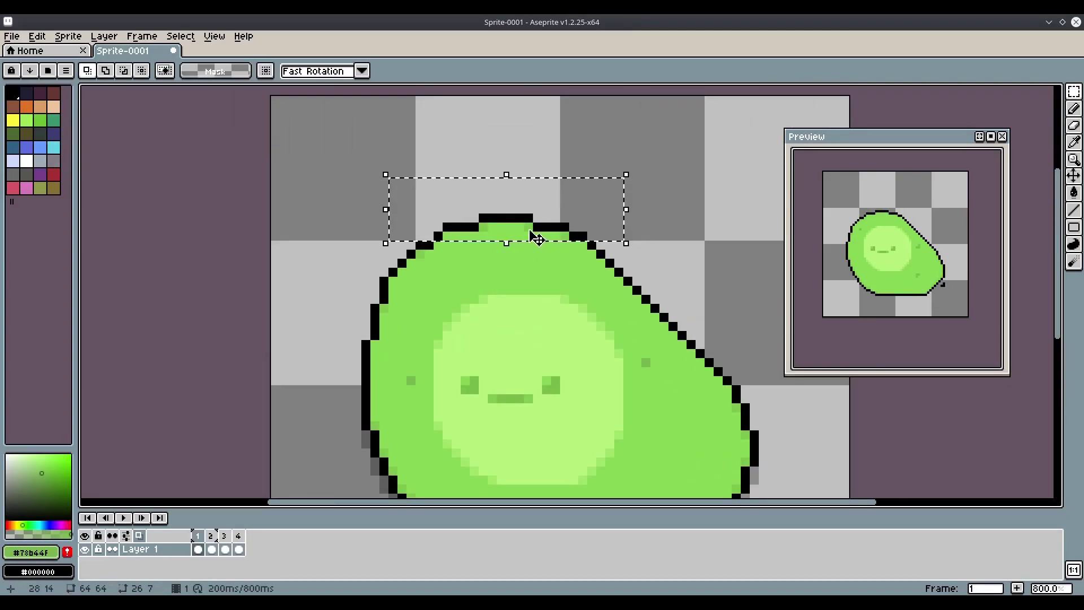
drag(531, 238, 531, 247)
key(Right)
drag(402, 227, 610, 263)
drag(525, 253, 525, 244)
Step: On frame 4, select a 9 × 6 px area at the blob's top, move it down 1 px and deselect
key(Right)
key(Right)
drag(428, 209, 589, 247)
drag(475, 191, 547, 237)
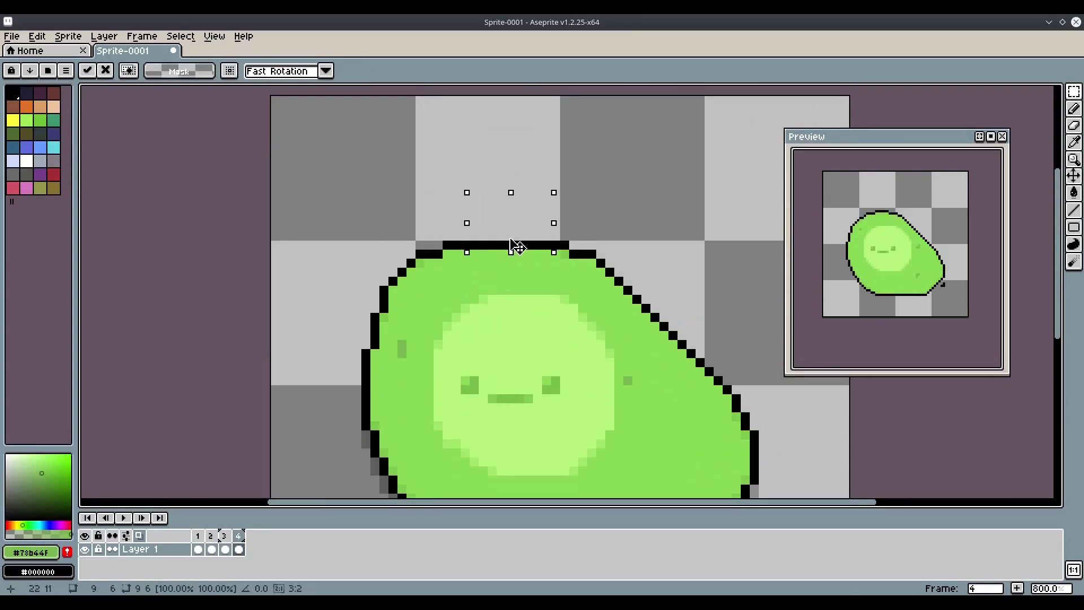
key(ctrl+d)
Step: Turn off onion skinning and repaint the pixels under the blob's top outline on frame 2 with sampled green #86d351
key(Right)
key(Right)
click(139, 535)
key(b)
alt+click(455, 263)
key(e)
key(p)
key(Escape)
key(b)
alt+click(510, 273)
drag(439, 263, 556, 263)
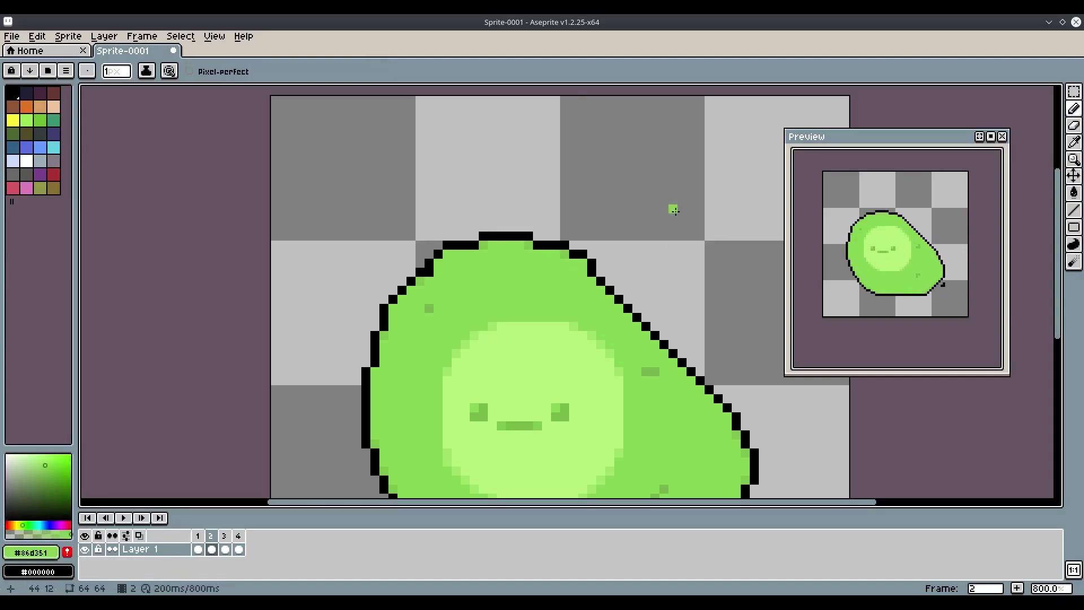
Step: On frame 3, select the outermost segment of the blob's left outline, move it inward to the right and deselect
drag(725, 233, 658, 128)
drag(816, 412, 832, 400)
key(m)
key(Right)
drag(306, 262, 317, 337)
drag(315, 293, 333, 293)
key(ctrl+d)
Step: On frame 4, select segments of the blob's left outline and shift them, moving the last one right 1 px
key(Right)
drag(306, 235, 315, 309)
drag(316, 281, 315, 309)
key(ctrl+d)
drag(315, 291, 324, 336)
drag(324, 335, 333, 335)
key(ctrl+d)
Step: On frame 3, select the mouth, move it 1 px right and 1 px down, and deselect
scroll(444, 283, up, 2)
key(Right)
key(Right)
drag(456, 334, 522, 316)
key(ctrl+d)
key(Right)
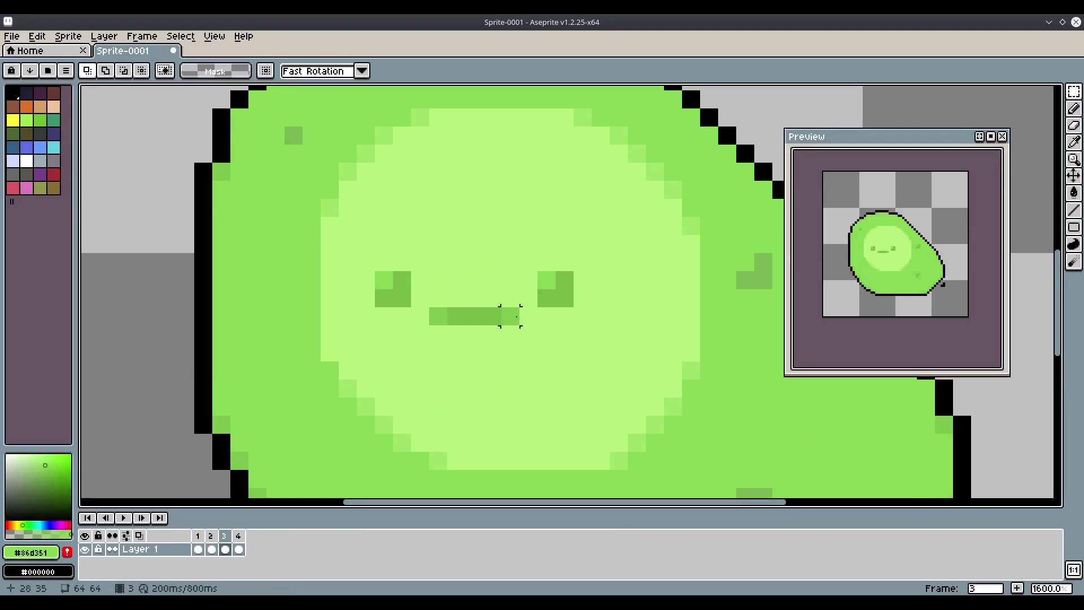
drag(439, 316, 511, 316)
drag(492, 316, 509, 335)
key(ctrl+d)
Step: On frame 4, move the mouth 1 px right and 1 px down and fill the gap it leaves with light green
key(Right)
drag(439, 281, 511, 298)
drag(491, 281, 507, 299)
key(ctrl+d)
key(Right)
key(Left)
key(g)
click(464, 278)
Step: Compare the face across the frames and reposition the right eye on frame 4 and the neighbouring frames
key(Left)
key(Left)
key(Left)
scroll(583, 286, down, 2)
scroll(577, 322, up, 2)
key(Right)
key(Right)
key(Right)
key(m)
mouse_move(542, 254)
mouse_down()
mouse_move(559, 273)
mouse_move(559, 255)
mouse_up()
key(Right)
key(Right)
drag(559, 306, 537, 232)
key(Right)
key(Right)
Step: On frame 1, move the 2 × 2 px right eye down 1 px, deselect, and fill the gap above it with light green
drag(538, 232, 554, 269)
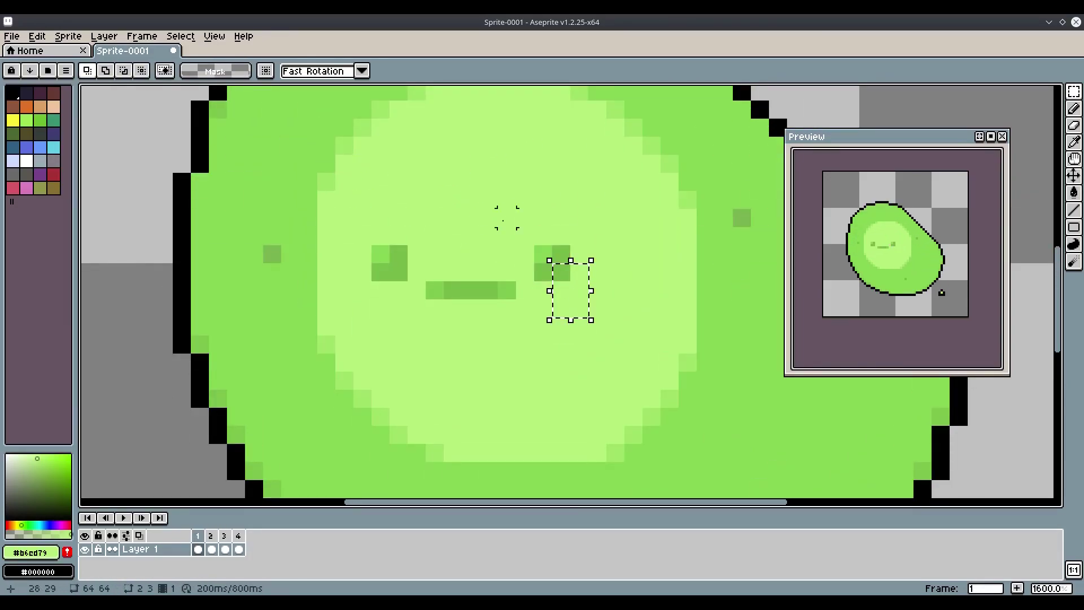
drag(543, 271, 556, 279)
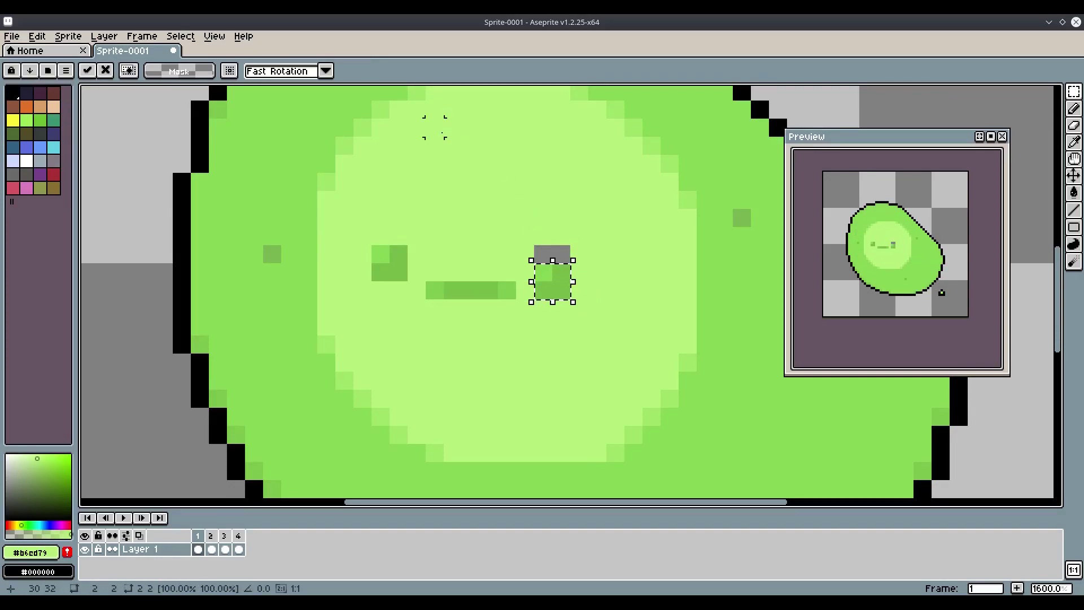
click(181, 35)
click(201, 84)
key(i)
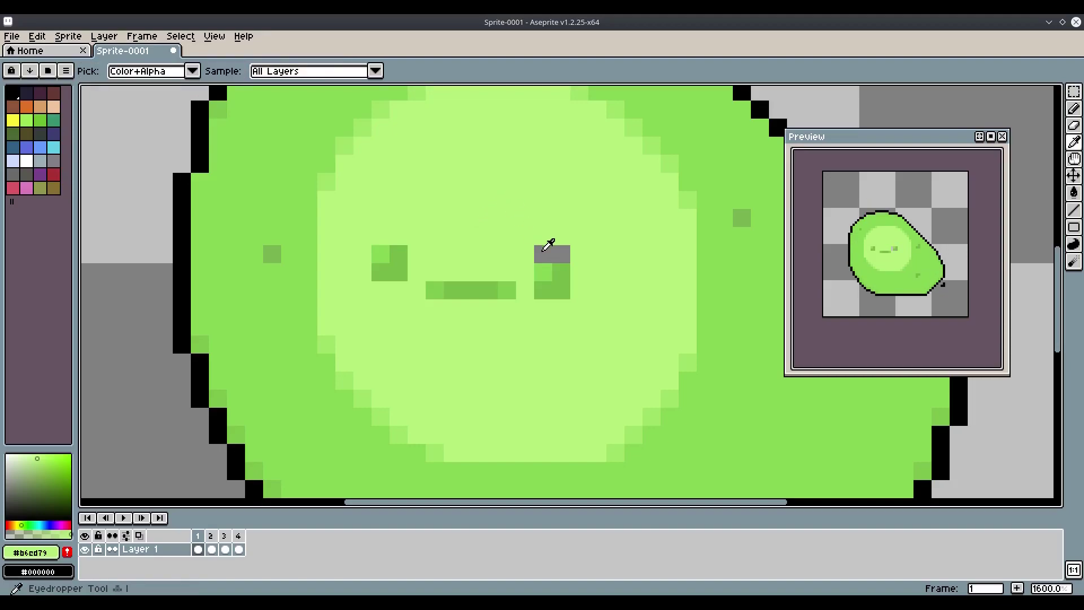
key(g)
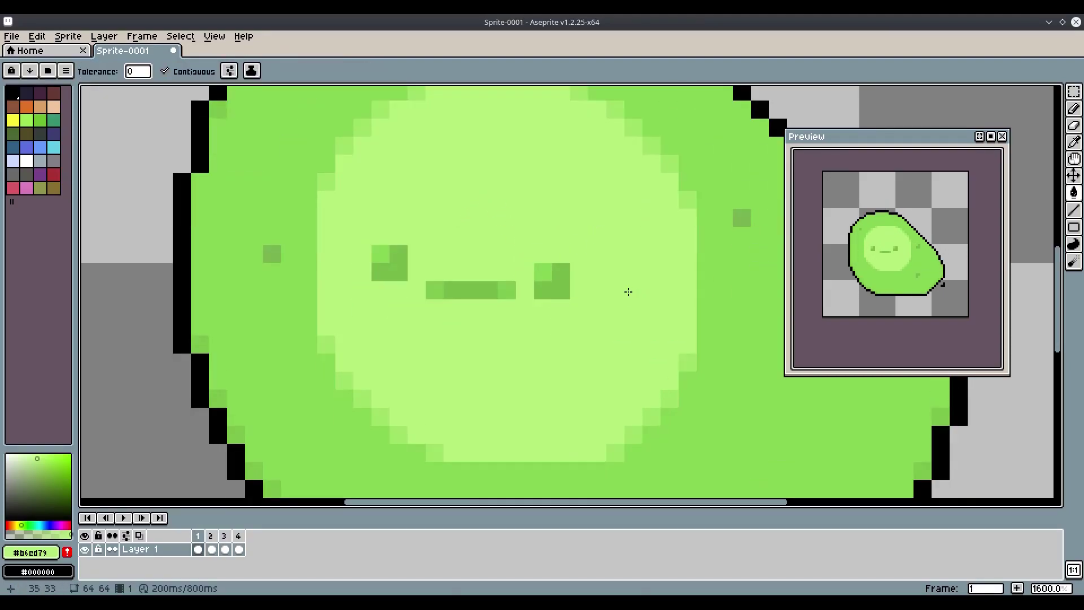
Step: Play the four-frame animation on the whole sprite to review the blob's motion
scroll(678, 294, down, 8)
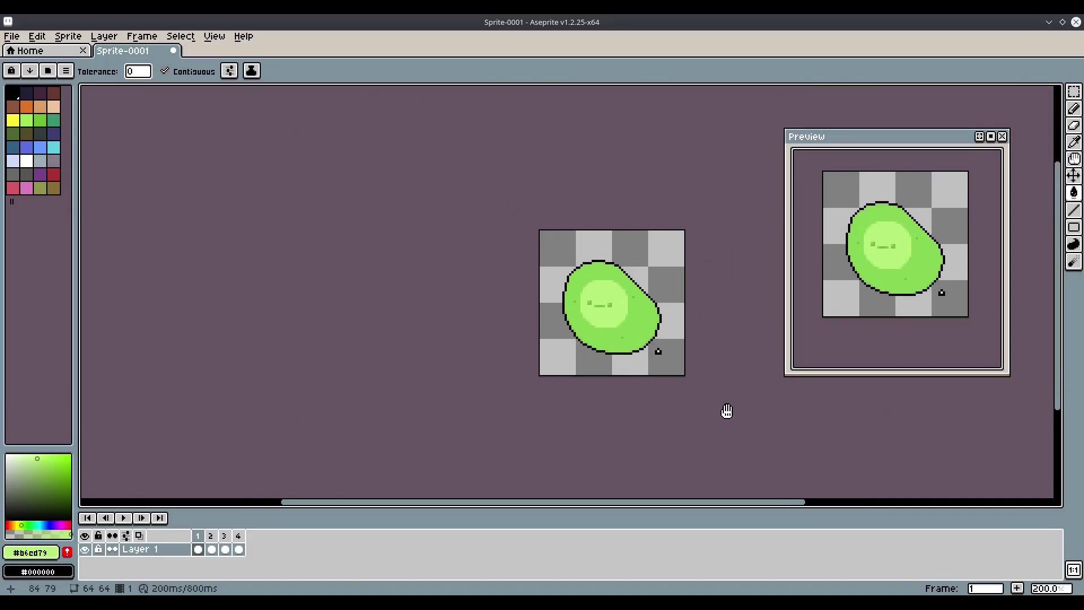
scroll(687, 367, up, 5)
scroll(588, 299, down, 3)
drag(662, 293, 657, 327)
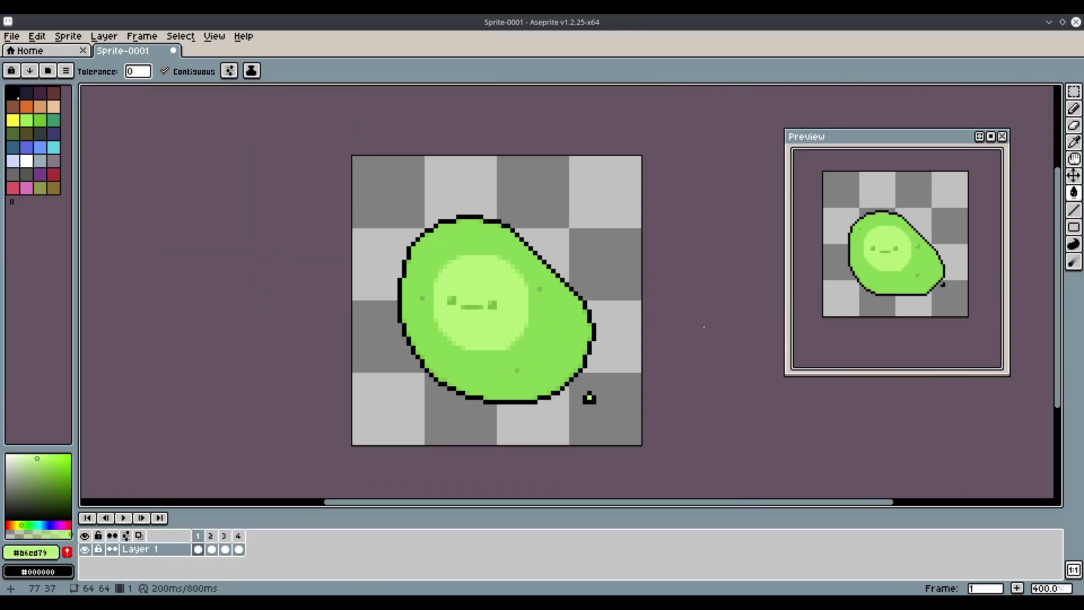
click(124, 518)
scroll(642, 353, down, 1)
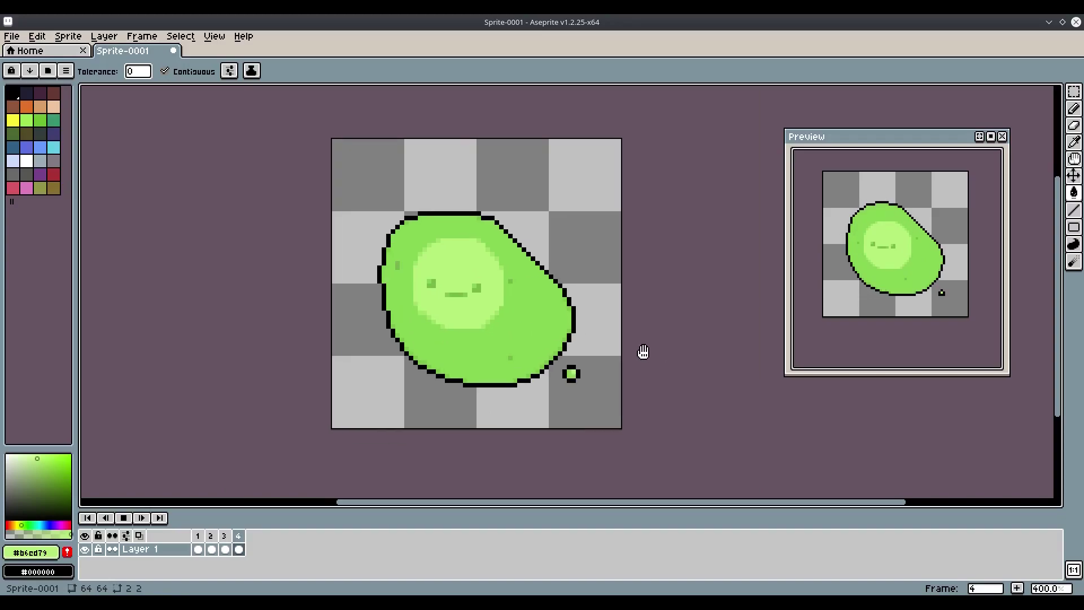